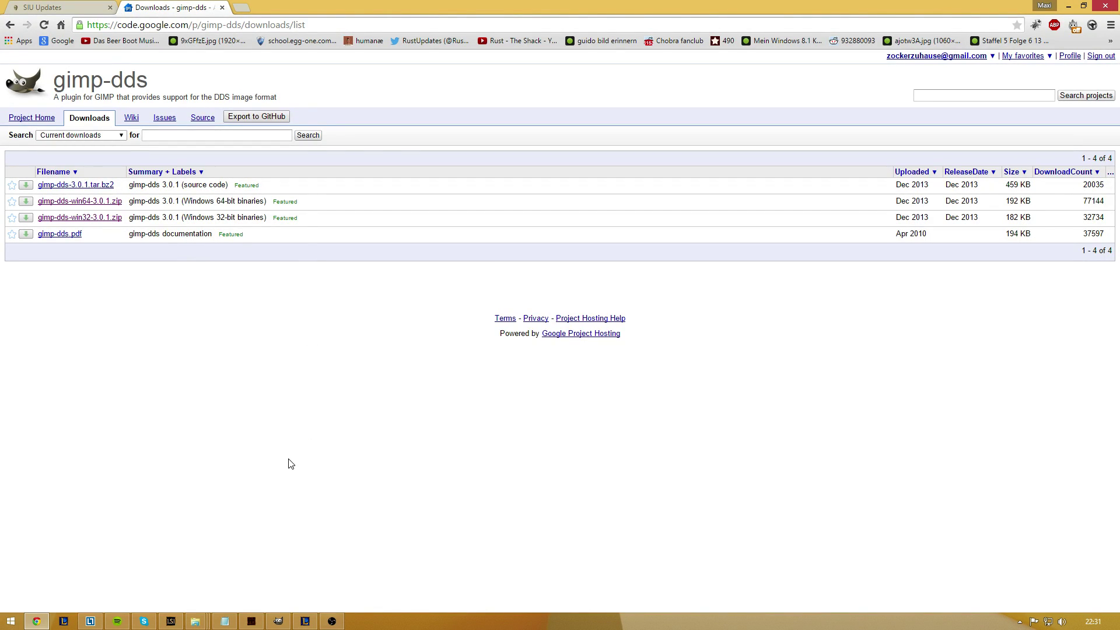
Bring GIMP forward briefly, then return to the gimp-dds downloads page in Chrome.
left_click(279, 622)
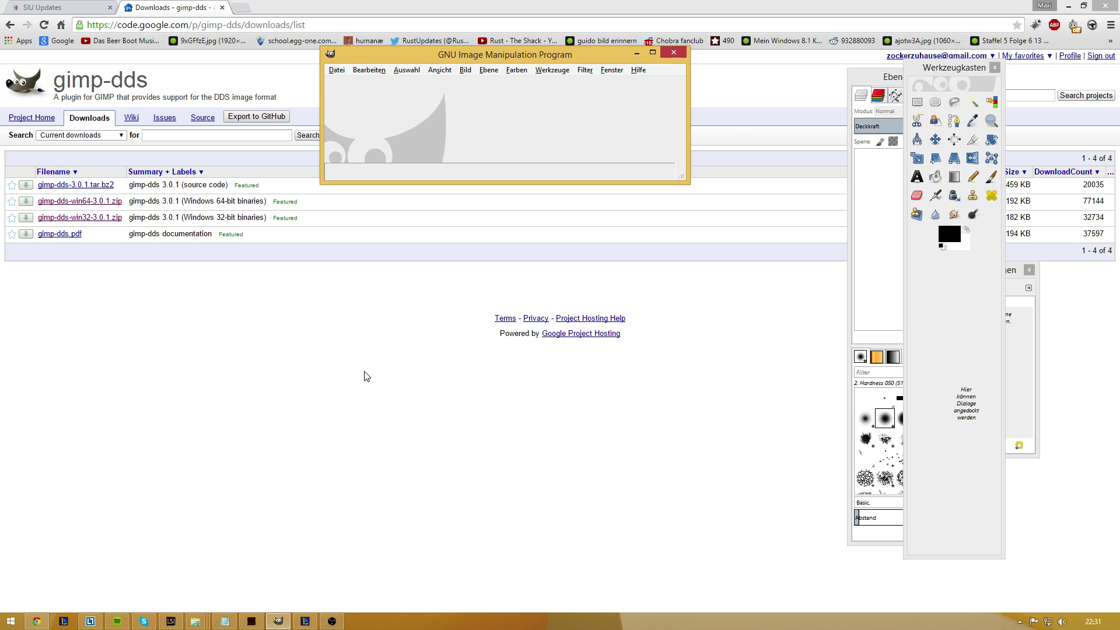
left_click(365, 375)
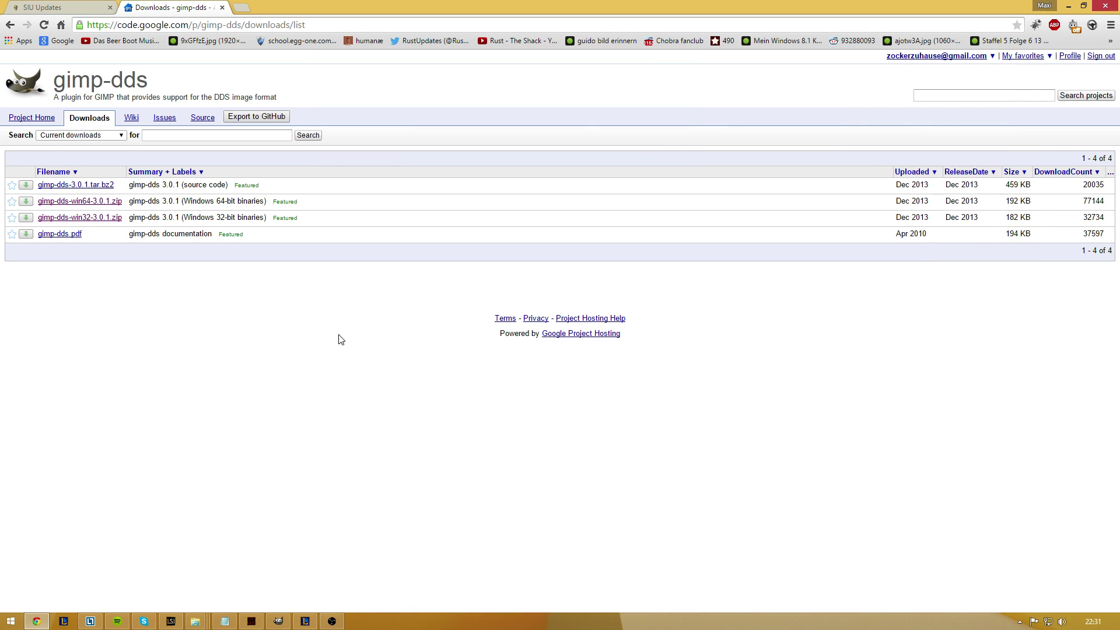
Compare the SIU Updates and gimp-dds pages, then minimize Chrome to reveal the desktop.
left_click(94, 5)
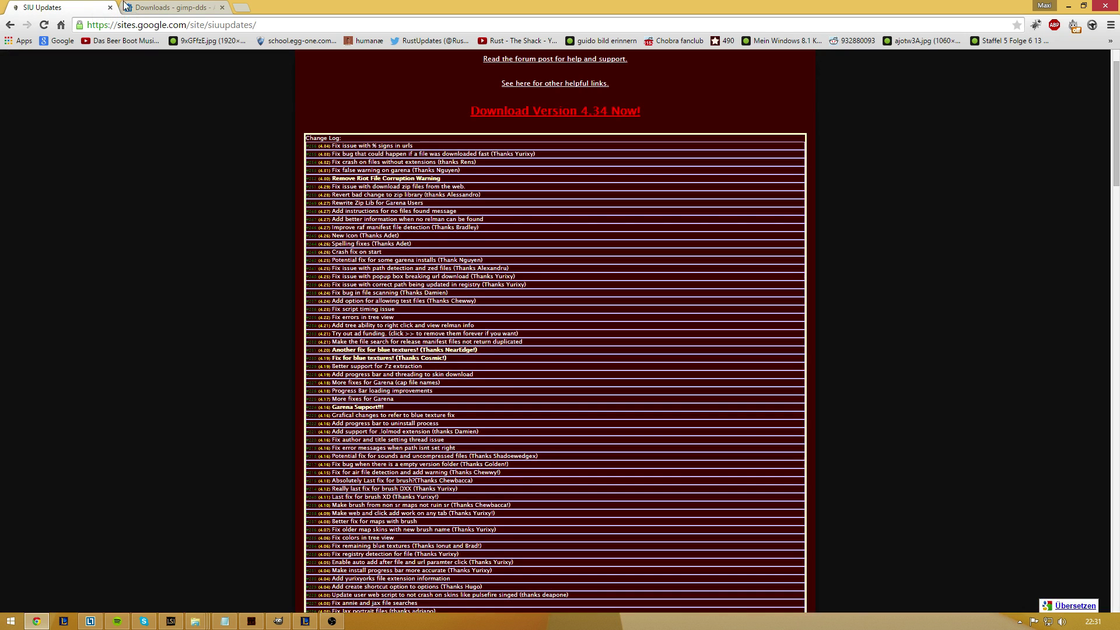
scroll(212, 196, "up", 2)
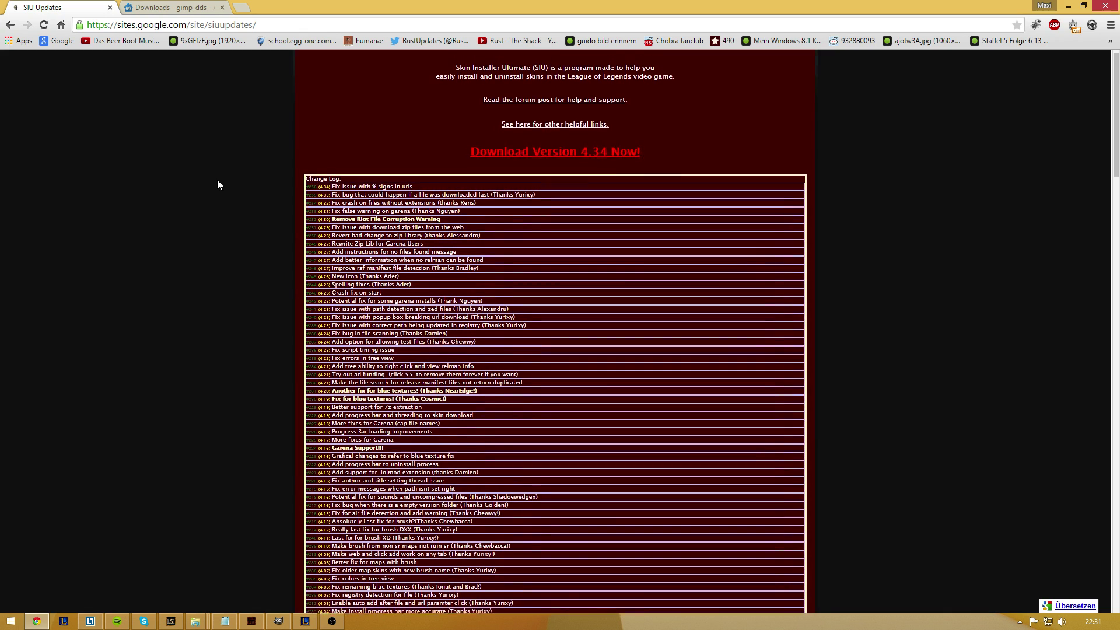
left_click(175, 7)
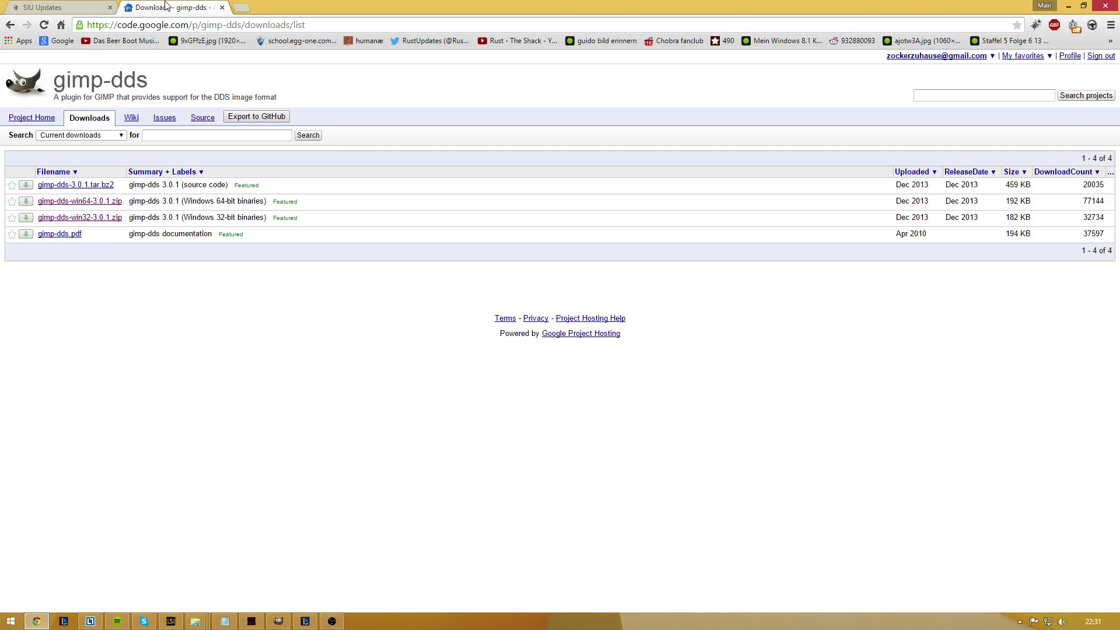
key("ctrl+Tab")
key("ctrl+Tab")
key("ctrl+Tab")
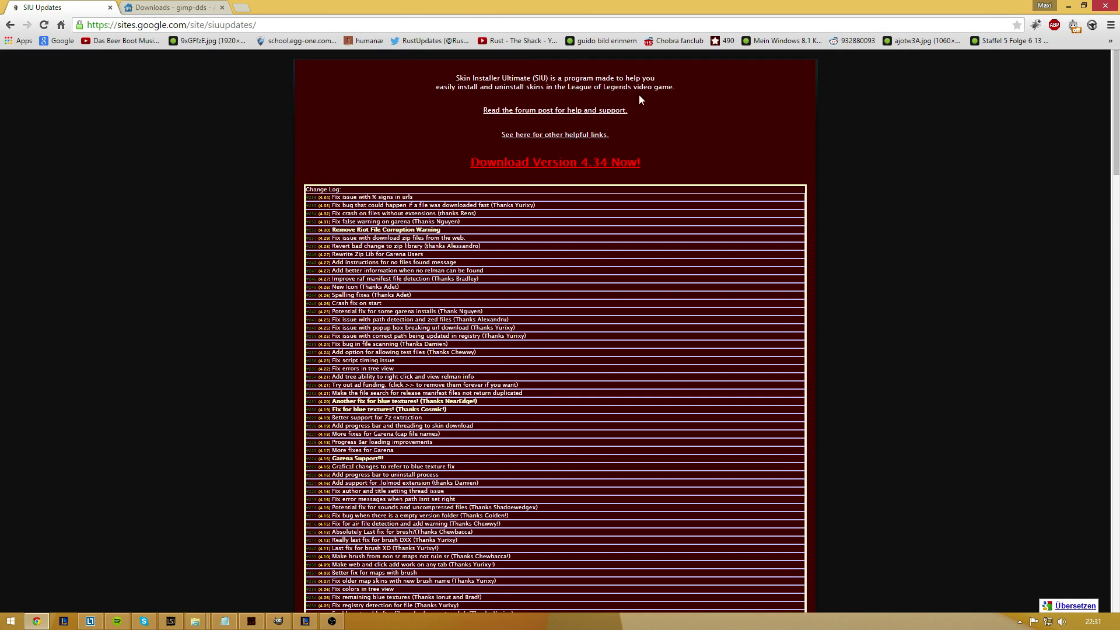
left_click(1069, 5)
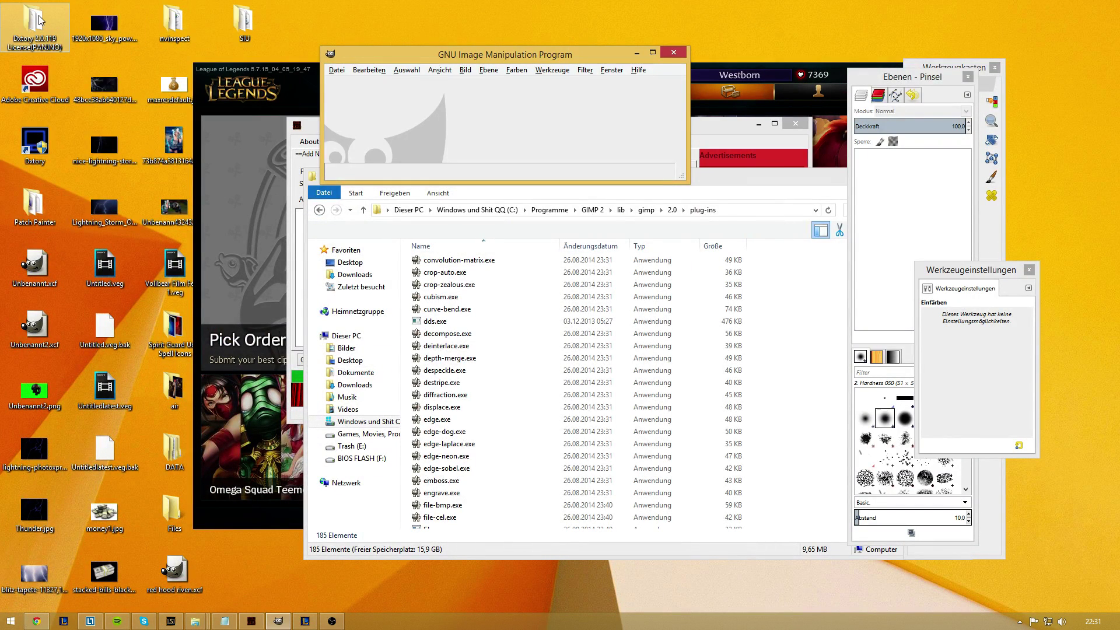
Open the SIU desktop folder via Öffnen and maximize its window.
left_click(246, 21)
right_click(246, 20)
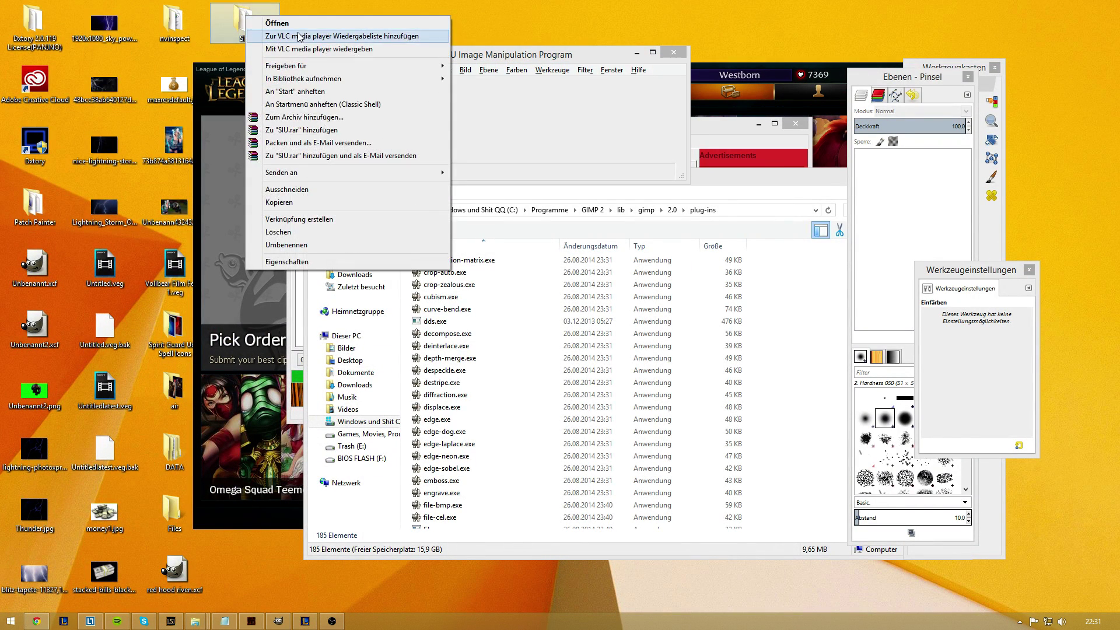
left_click(271, 19)
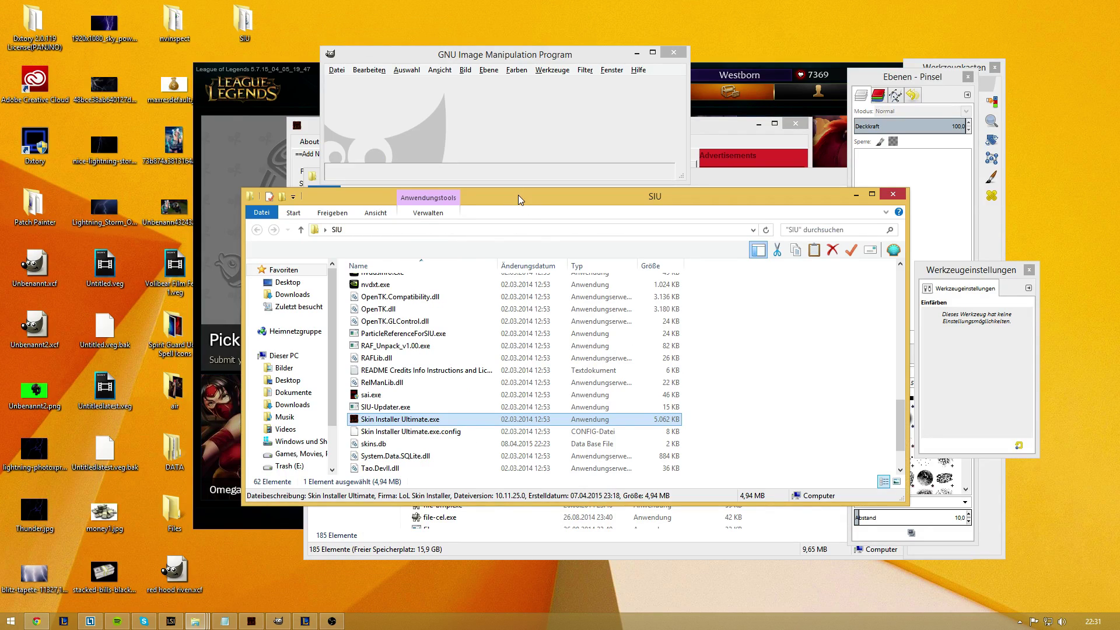
left_click_drag(518, 195, 467, 117)
double_click(804, 125)
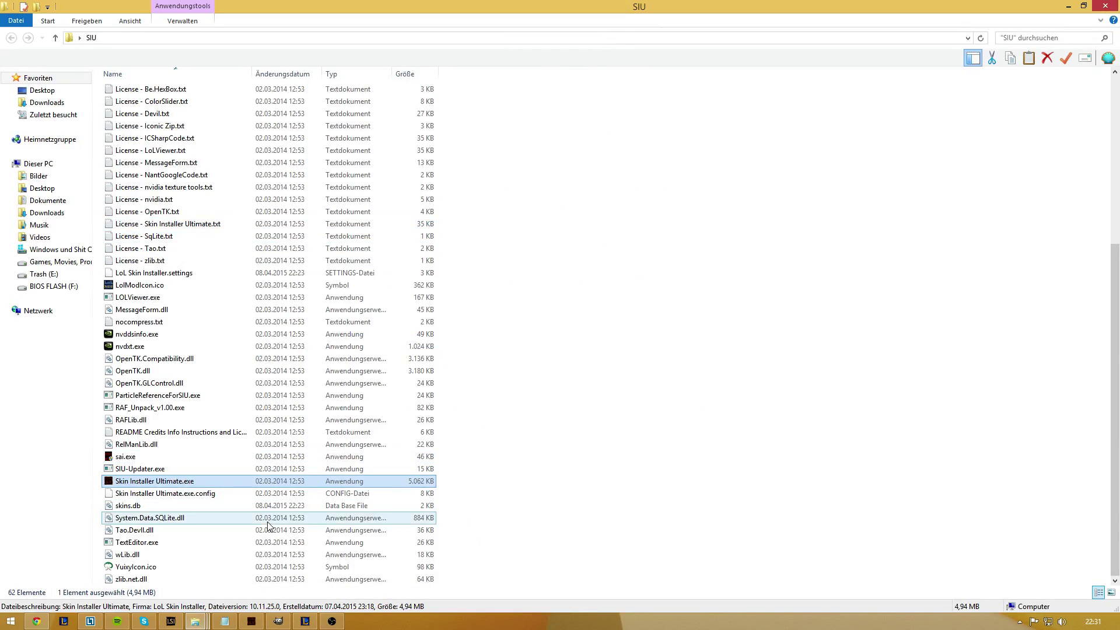
left_click_drag(1114, 339, 1104, 184)
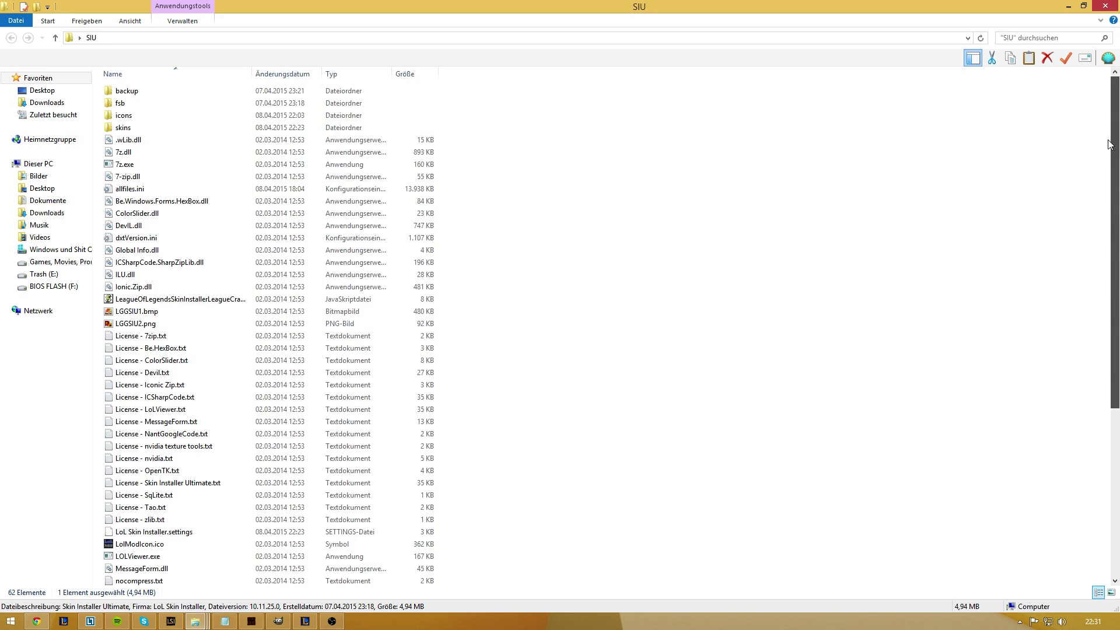
left_click_drag(1114, 144, 1113, 300)
Launch Skin Installer Ultimate.exe and position the LoL Skin Installer v4.34 window.
right_click(189, 487)
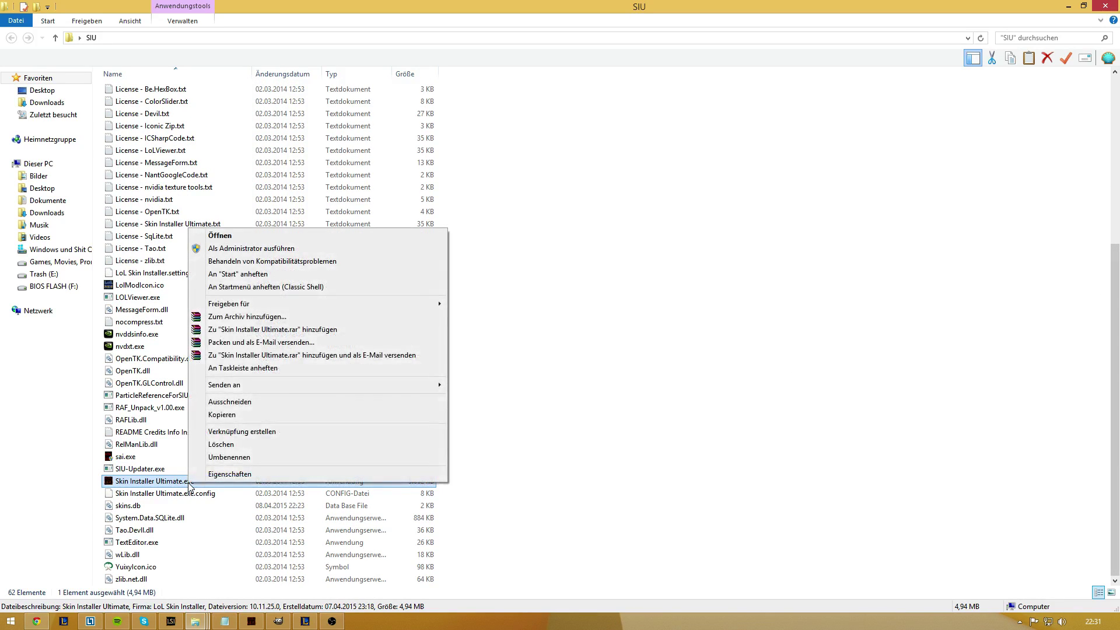
key("Return")
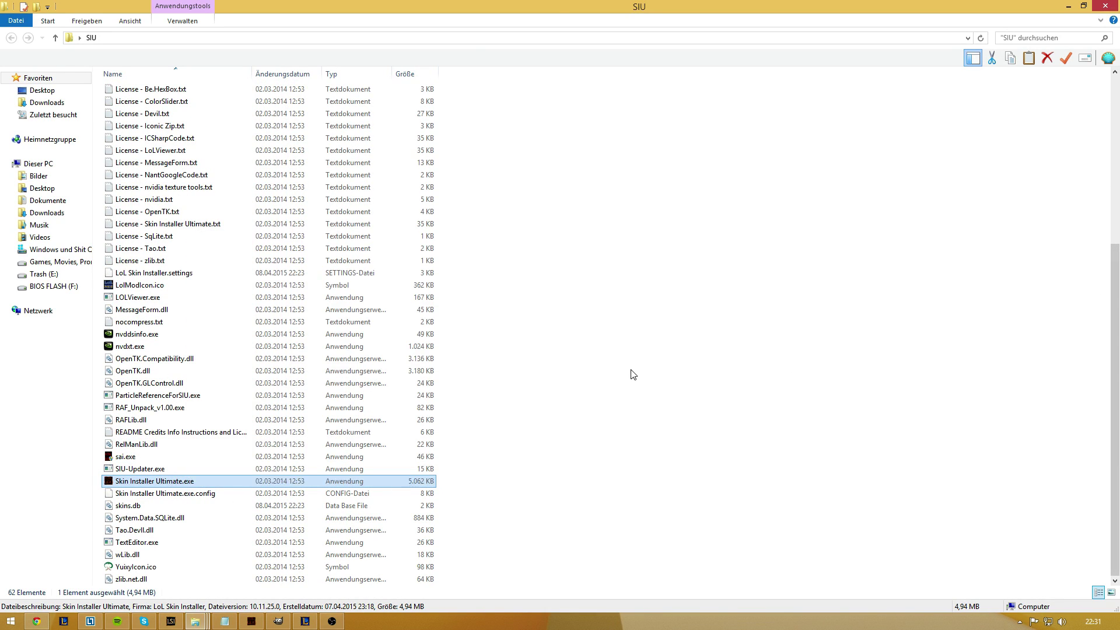
left_click_drag(575, 129, 595, 96)
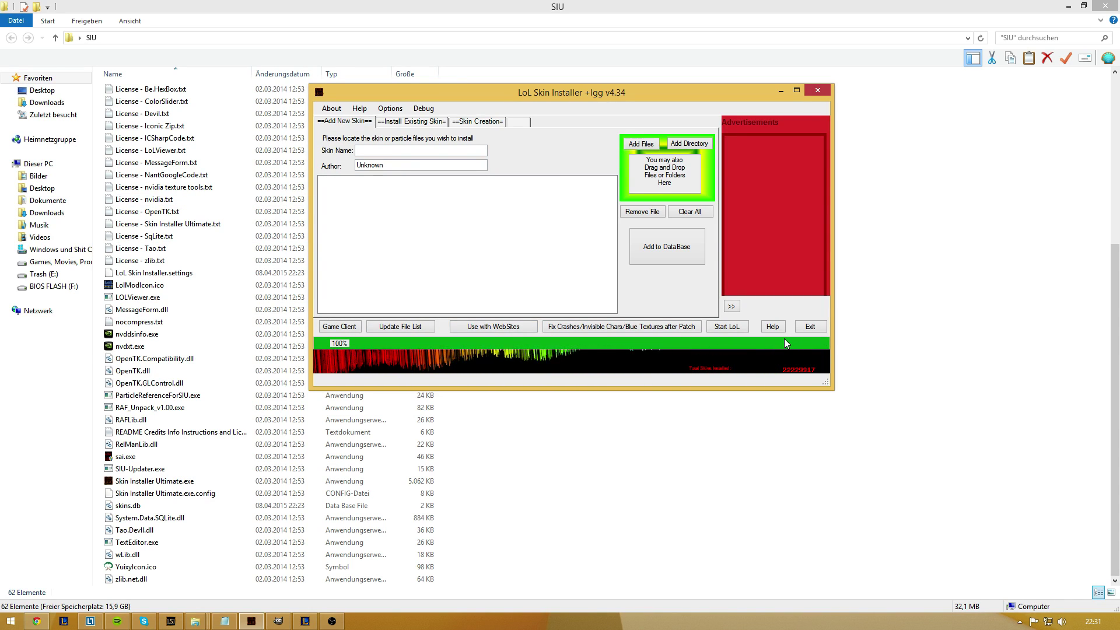
left_click_drag(591, 93, 715, 79)
Show the gimp-dds page in Chrome, shift GIMP's main window right, and list the open folders.
left_click(37, 621)
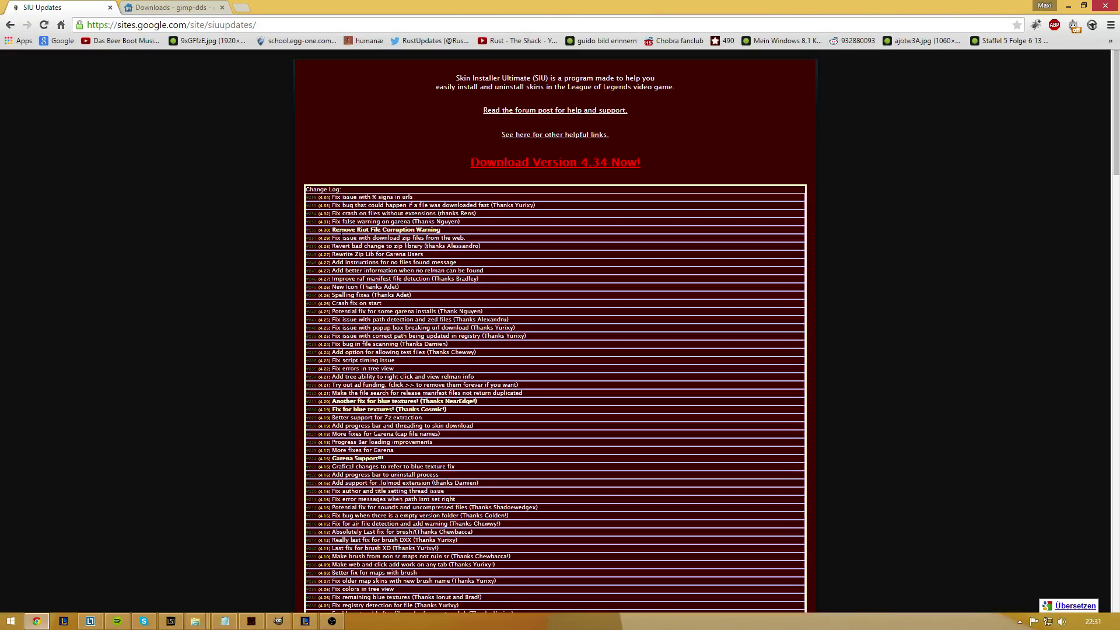
left_click(188, 9)
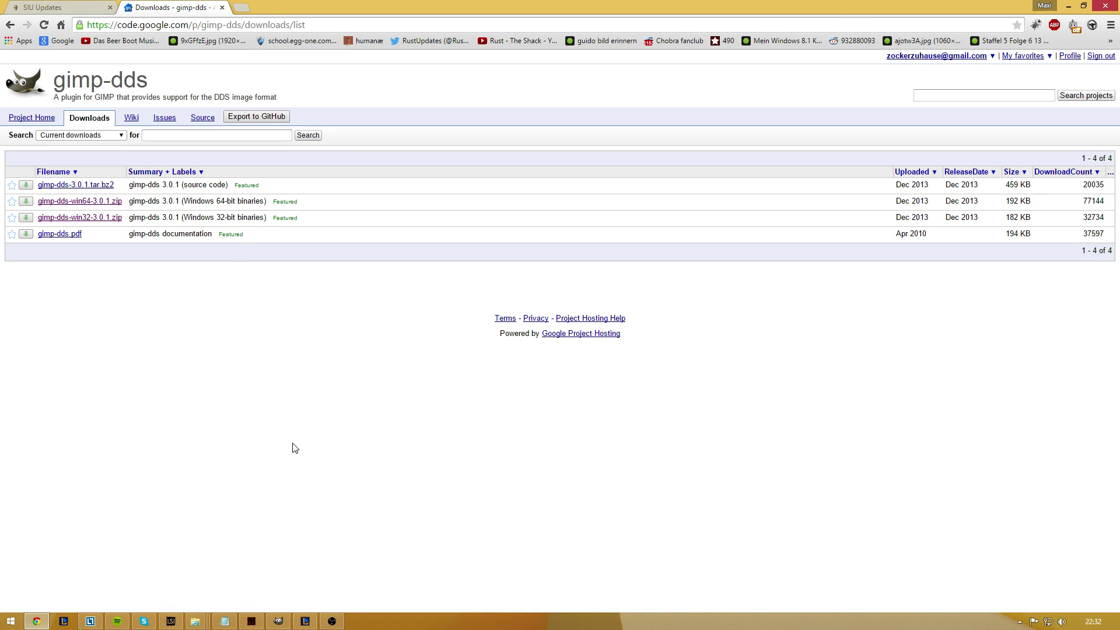
left_click(280, 621)
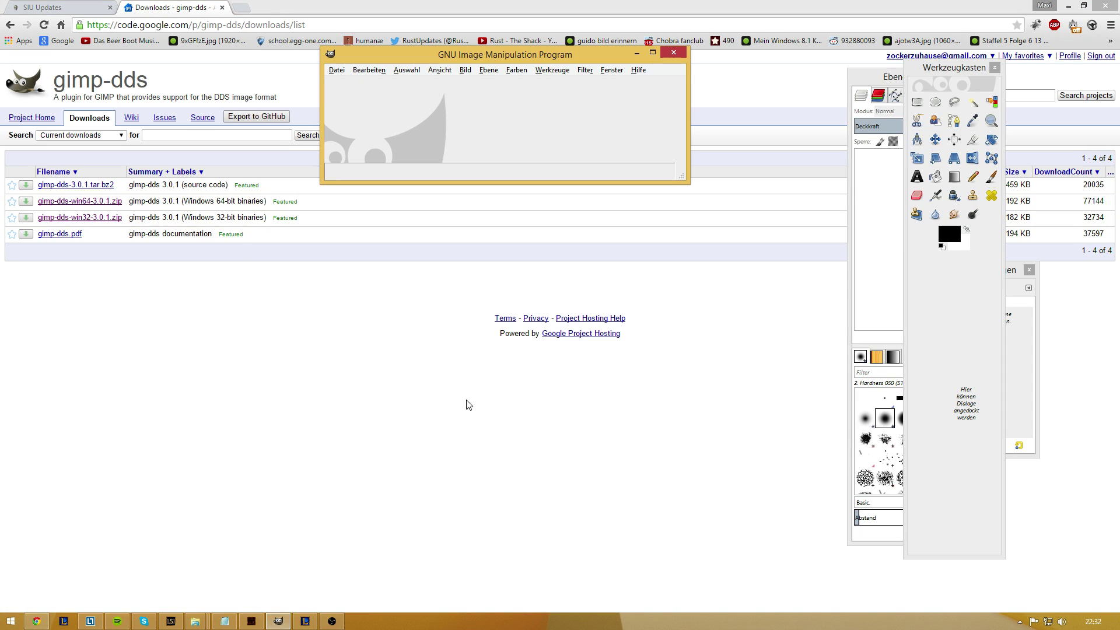
left_click_drag(481, 47, 516, 53)
left_click(304, 353)
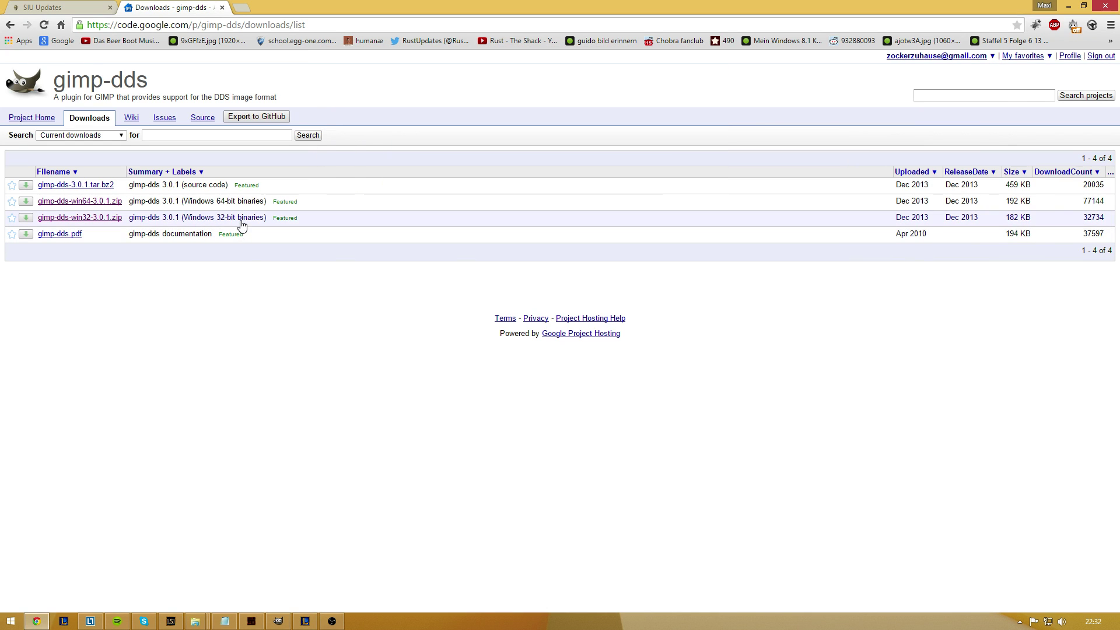
left_click(199, 622)
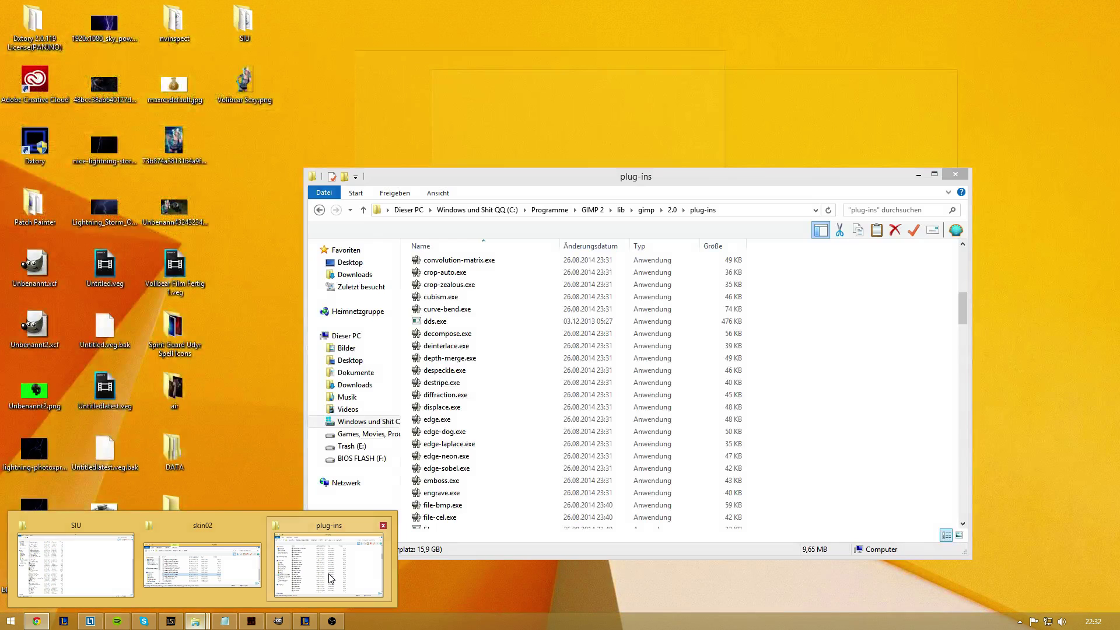
Bring the plug-ins window forward and open GIMP 2's install location from the Start menu.
left_click(330, 578)
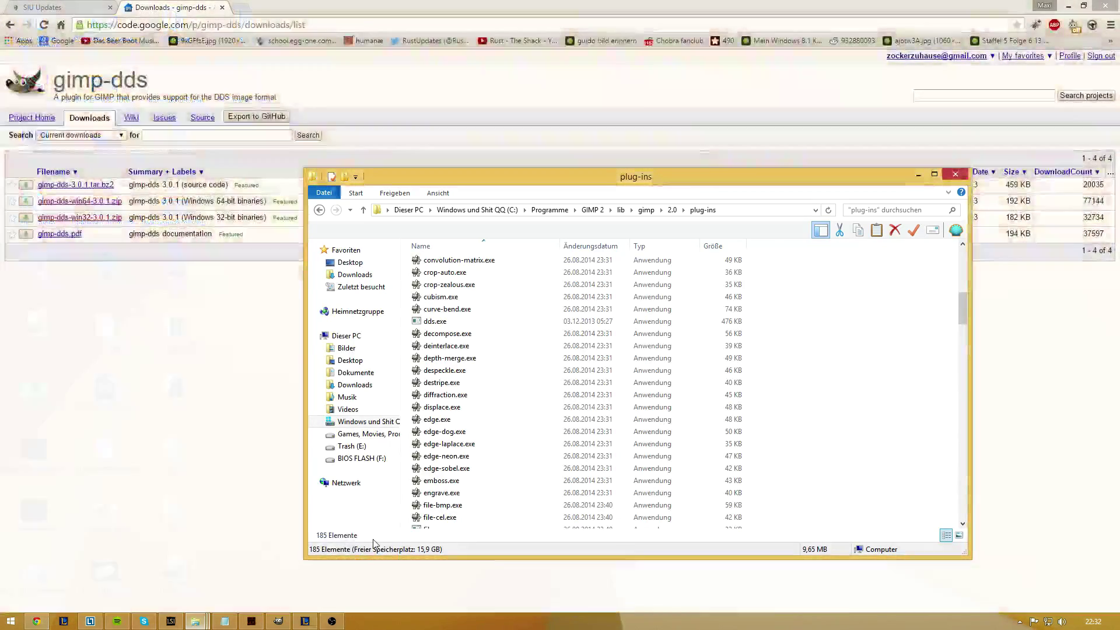
left_click_drag(603, 181, 618, 114)
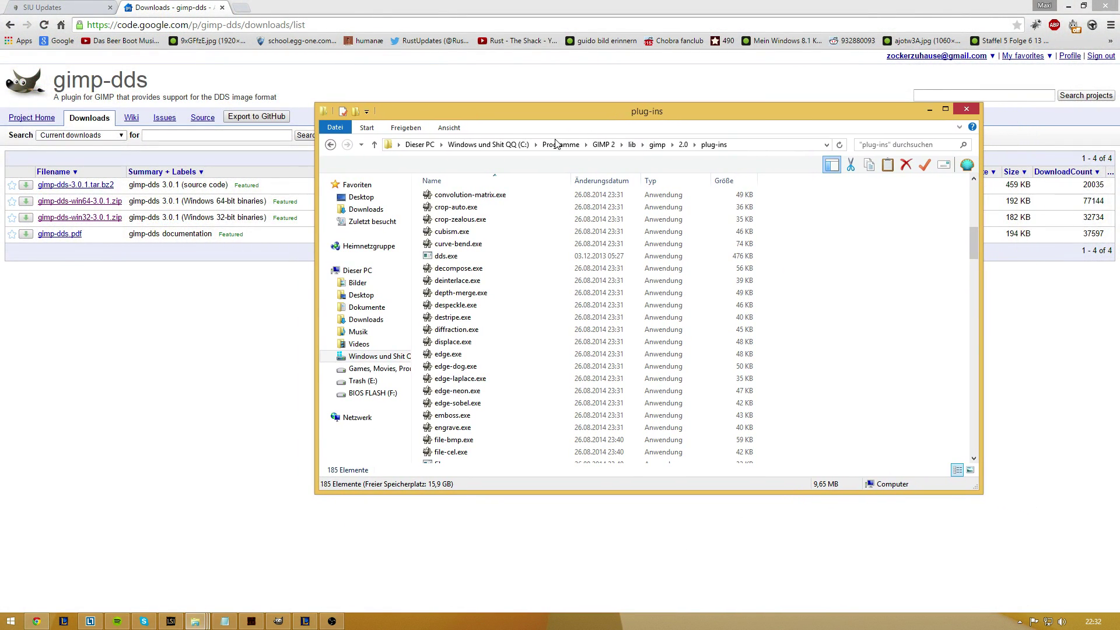
left_click(22, 621)
right_click(49, 404)
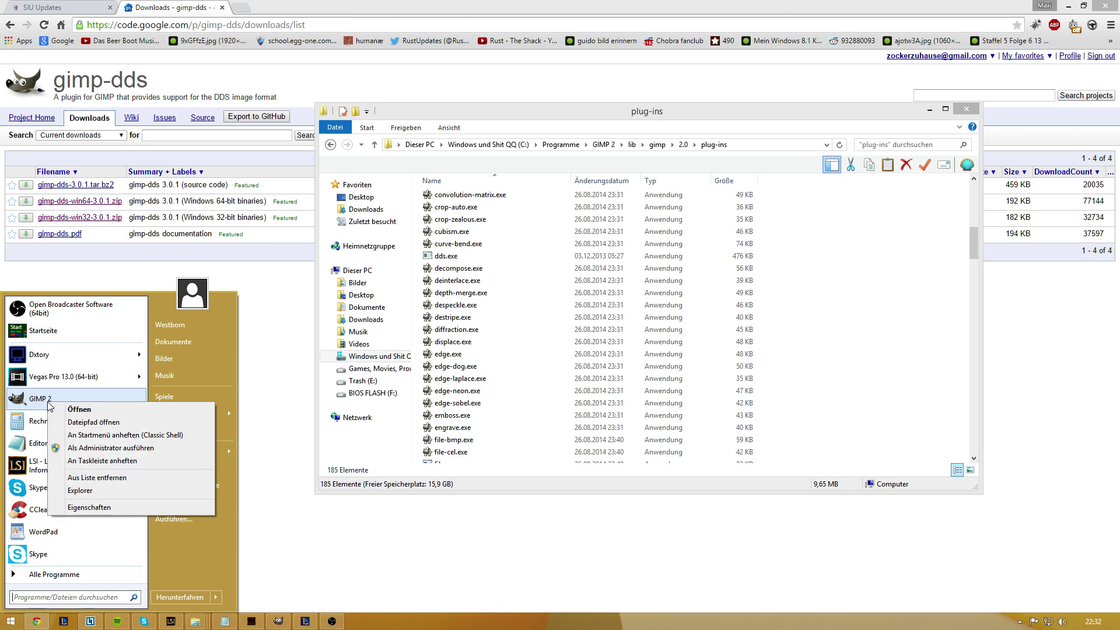
left_click(93, 421)
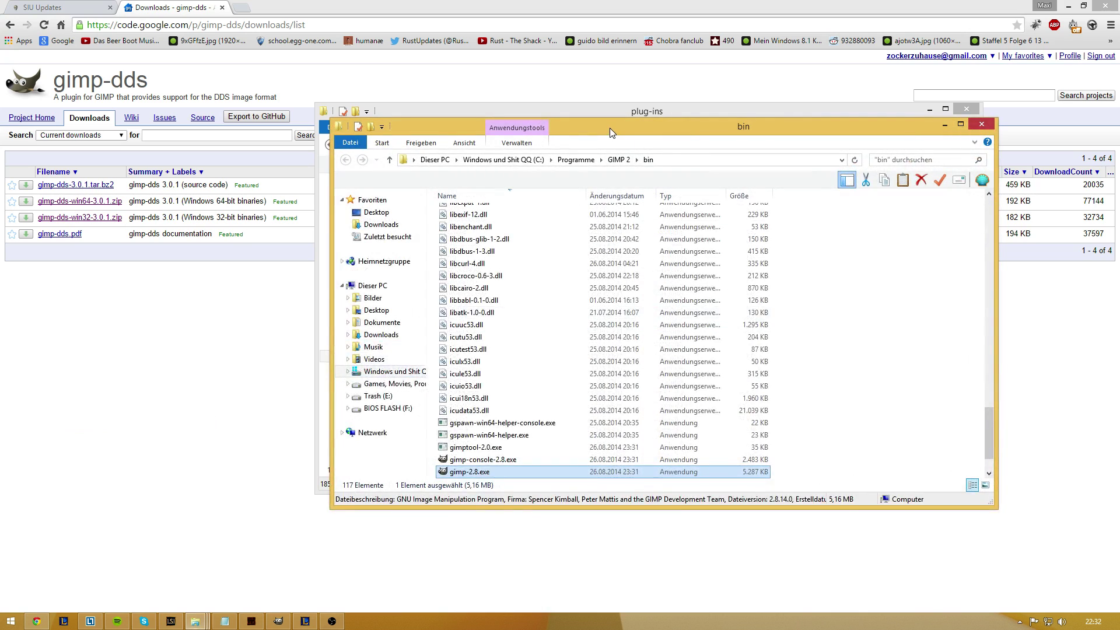
Navigate from bin up to GIMP 2, then into lib > gimp > 2.0 > plug-ins.
left_click_drag(610, 128, 594, 121)
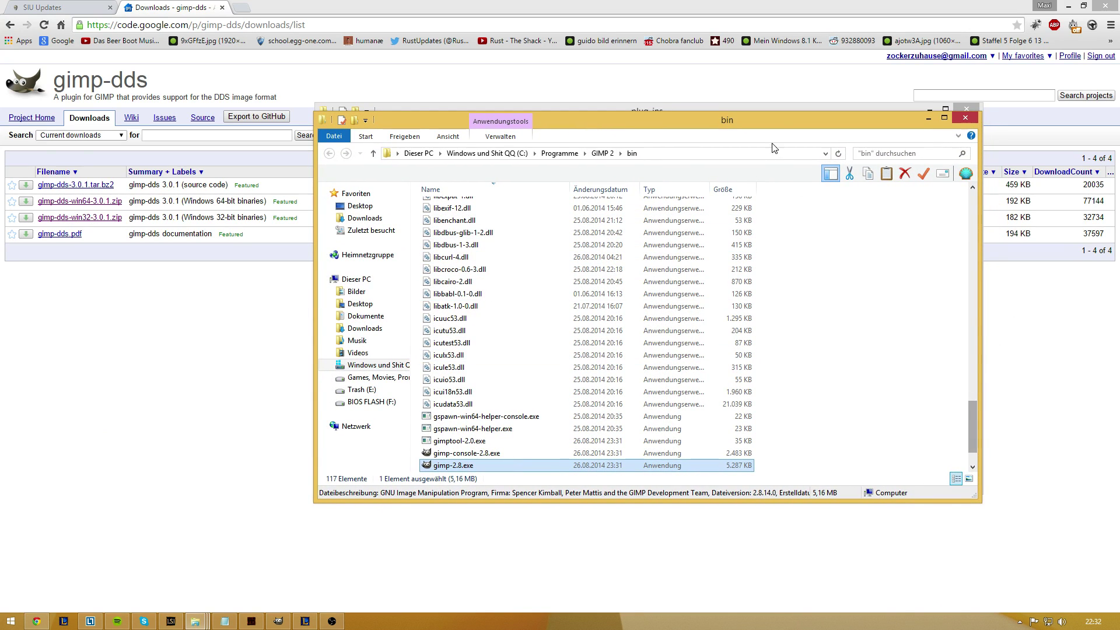
left_click_drag(766, 125, 743, 177)
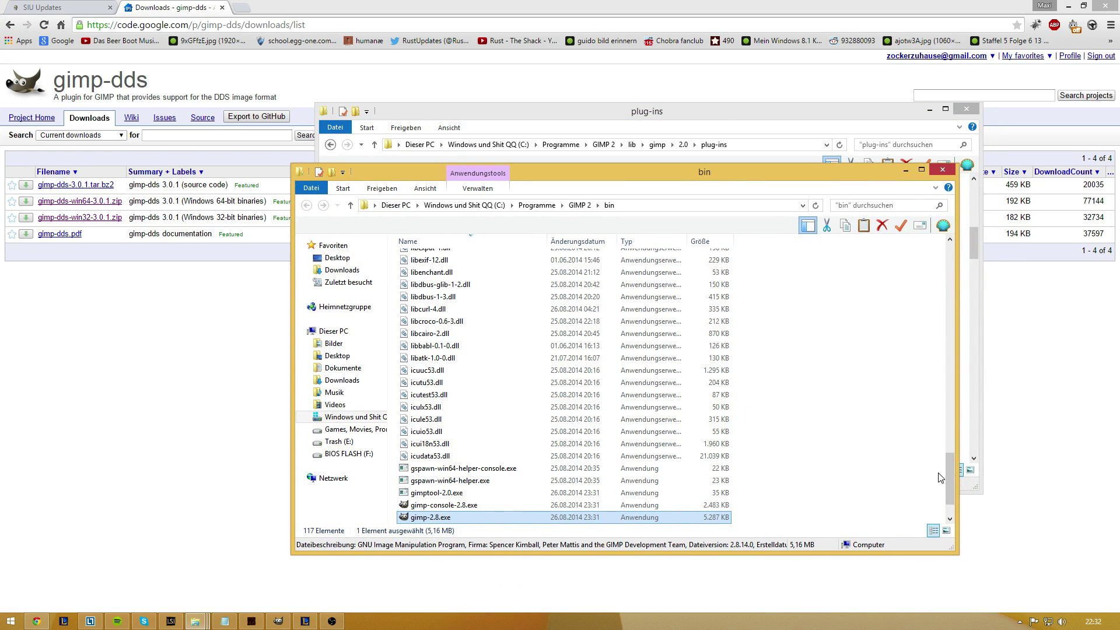
left_click_drag(950, 478, 951, 268)
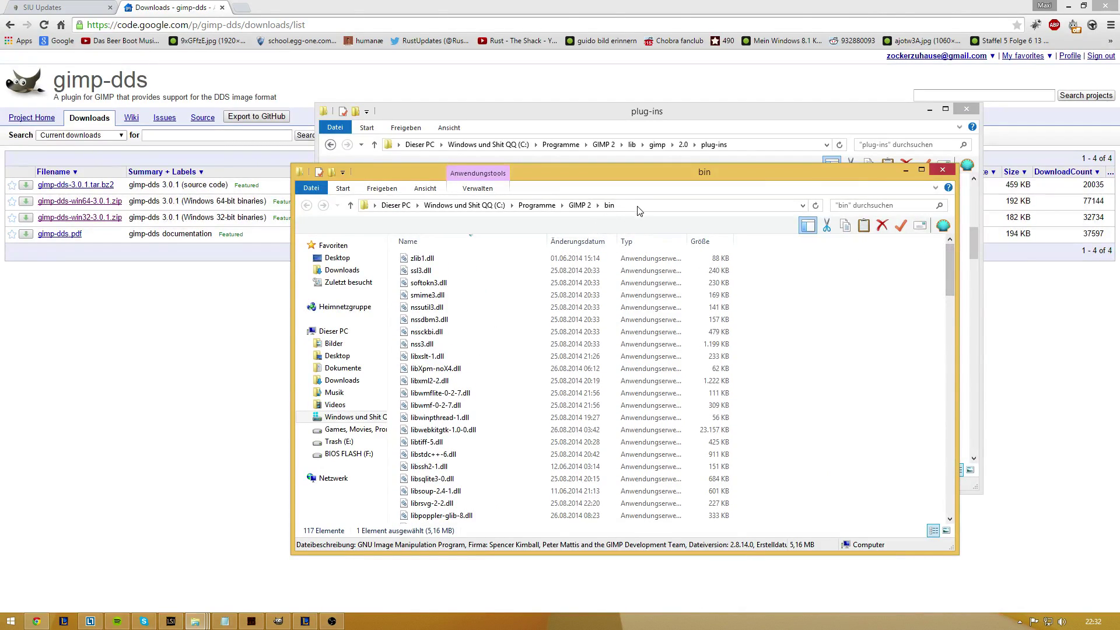
left_click(580, 206)
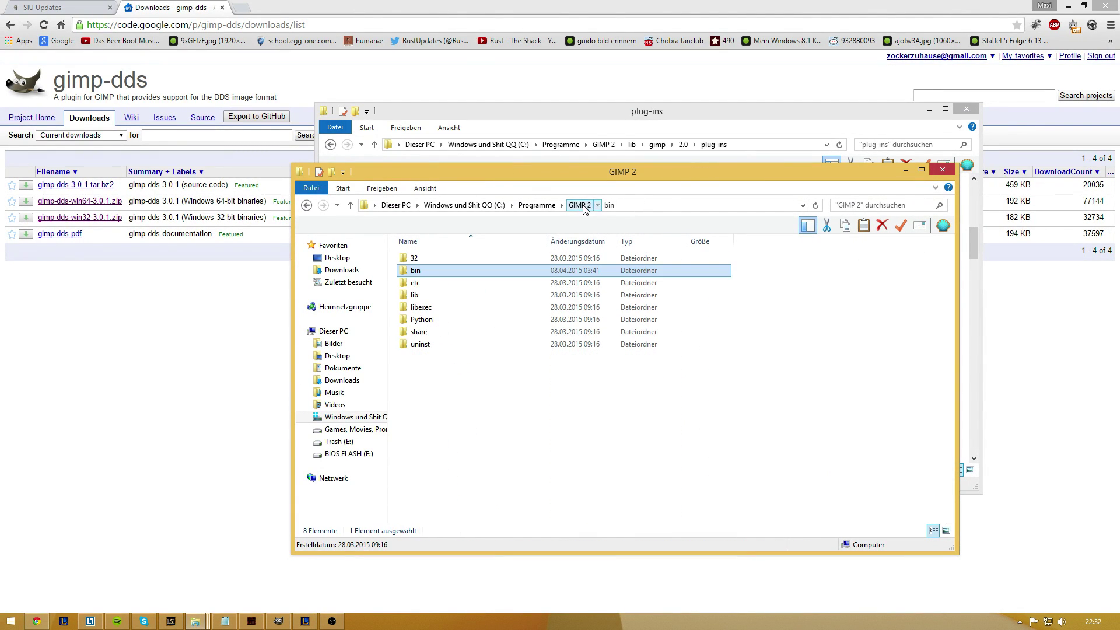
double_click(432, 295)
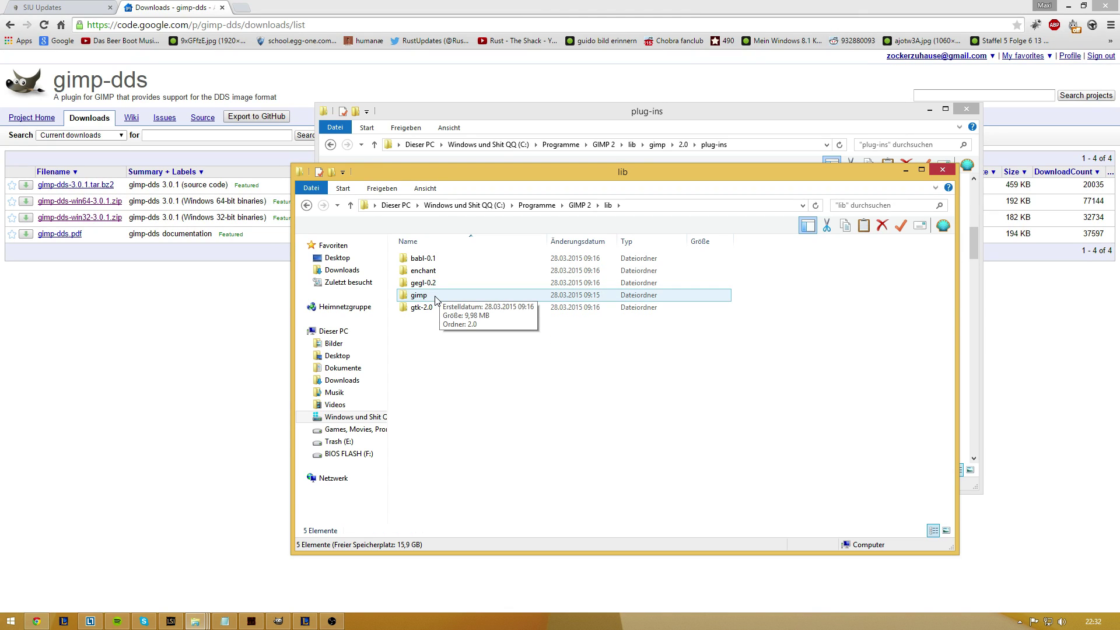
double_click(437, 297)
double_click(442, 263)
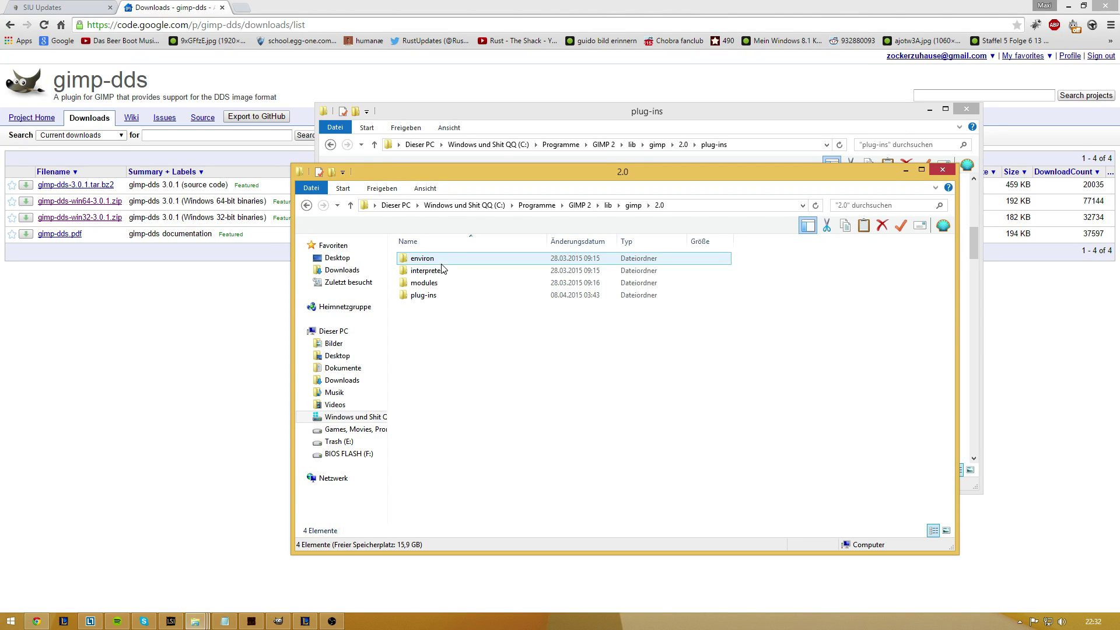
double_click(424, 294)
Confirm dds.exe is in plug-ins, then close both plug-ins folder windows.
left_click_drag(554, 174, 596, 258)
left_click_drag(613, 121, 613, 100)
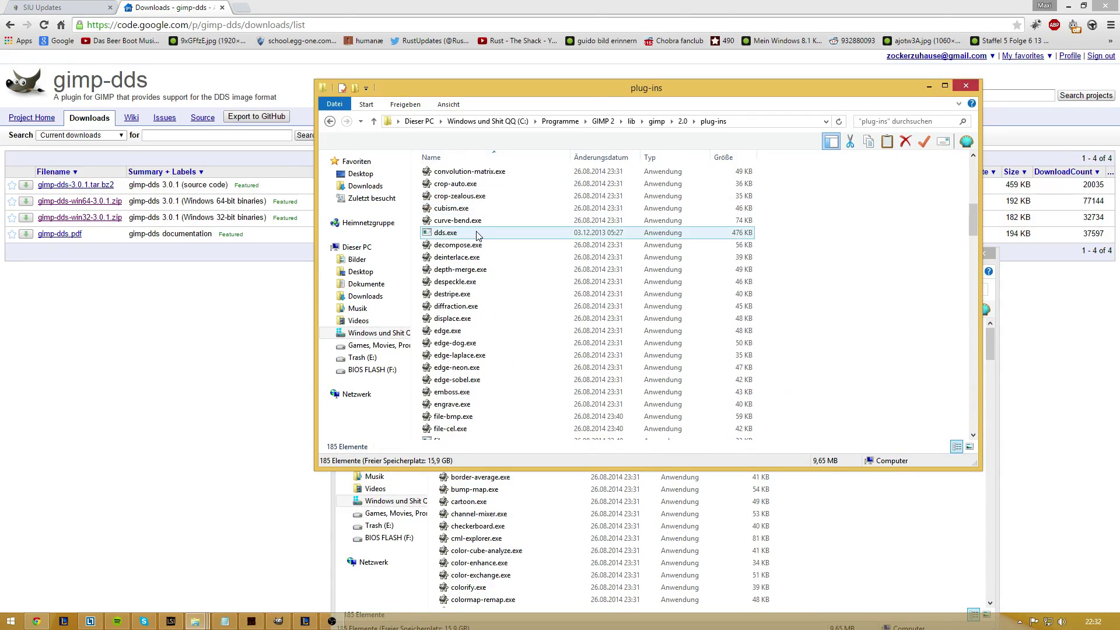
left_click(671, 232)
left_click(741, 484)
left_click_drag(741, 257, 721, 248)
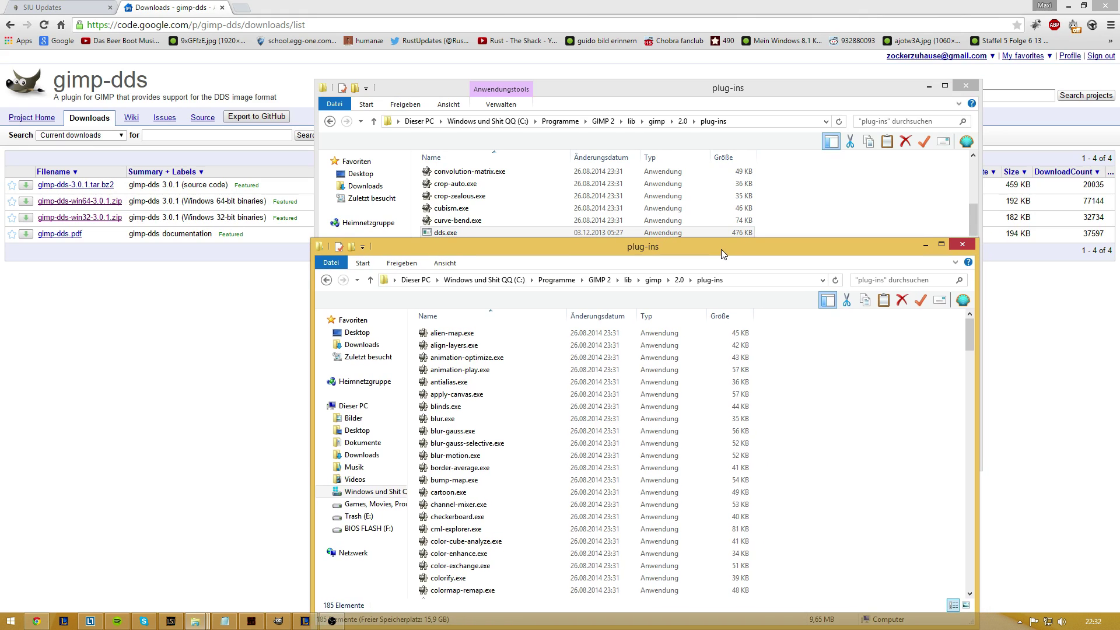
left_click(962, 244)
left_click(966, 85)
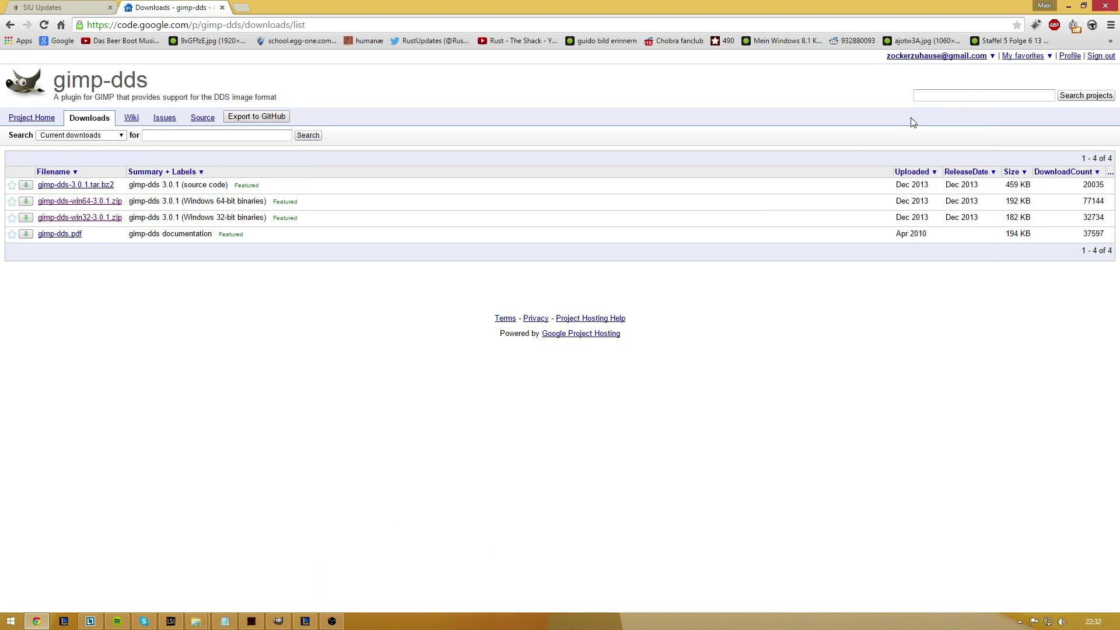
Line up GIMP's main window, layers dock, toolbox and tool options, then raise LoL Skin Installer above them.
left_click(279, 622)
left_click_drag(562, 61, 548, 61)
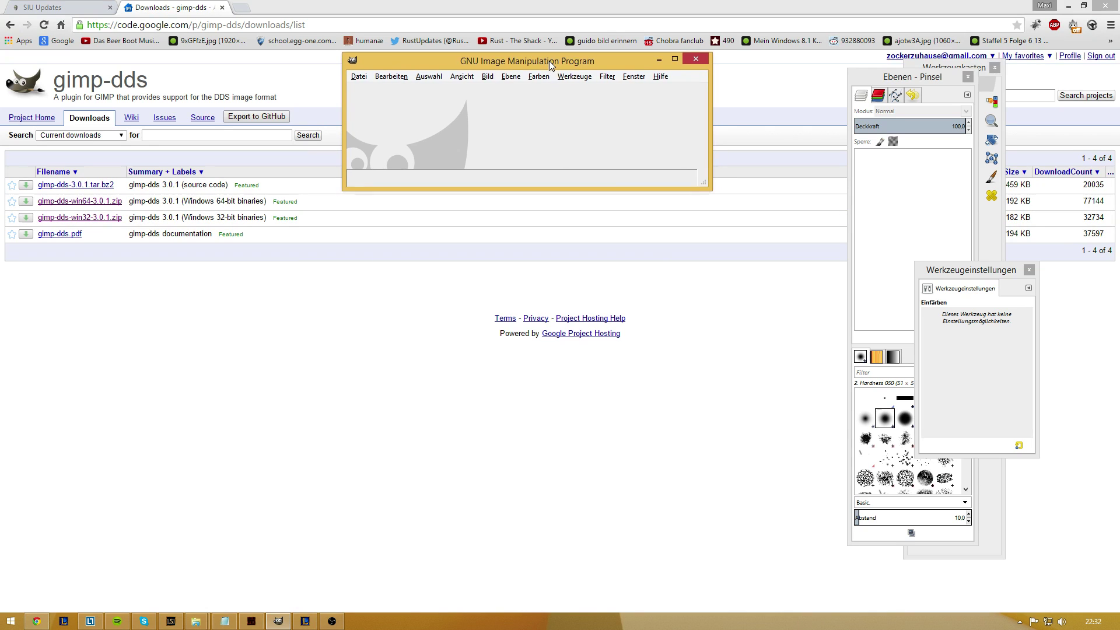
left_click_drag(901, 79, 764, 61)
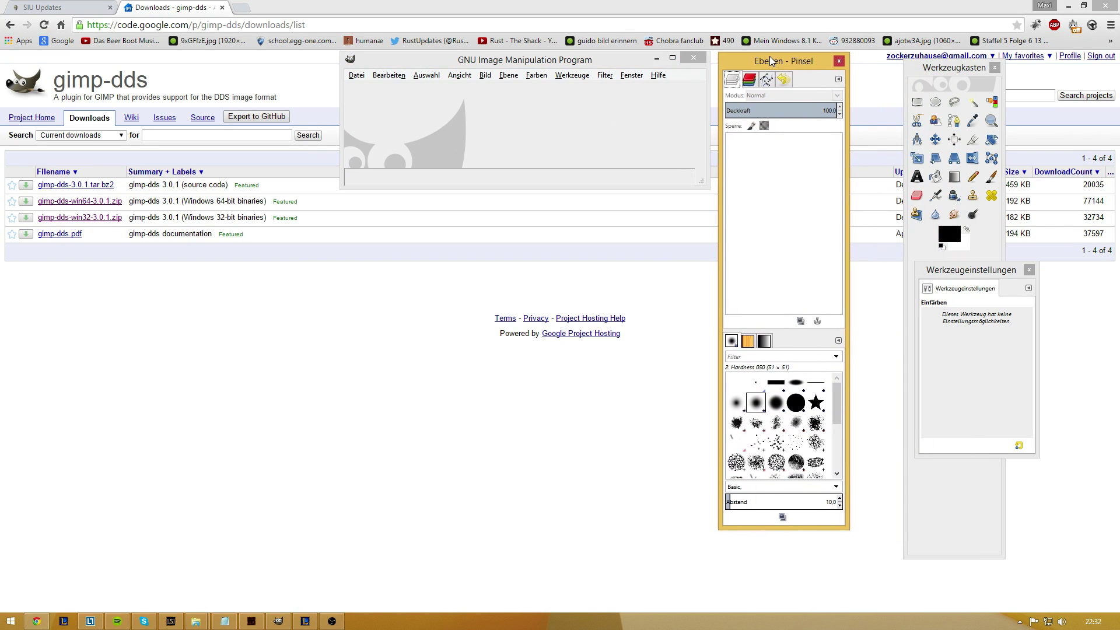
left_click_drag(930, 69, 870, 64)
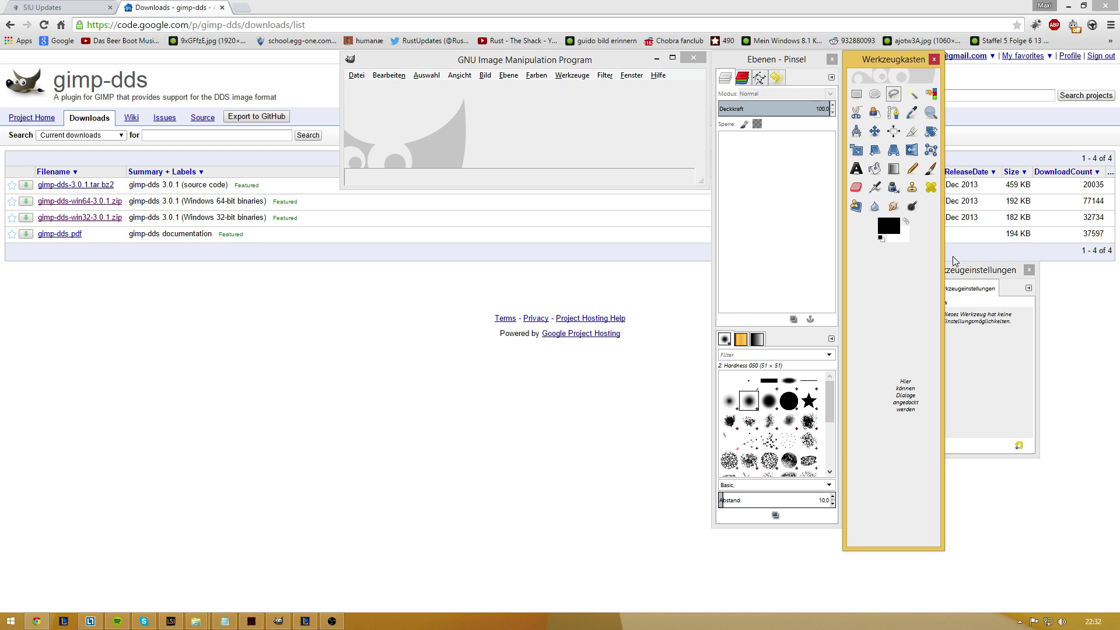
left_click_drag(959, 266, 989, 118)
left_click(252, 621)
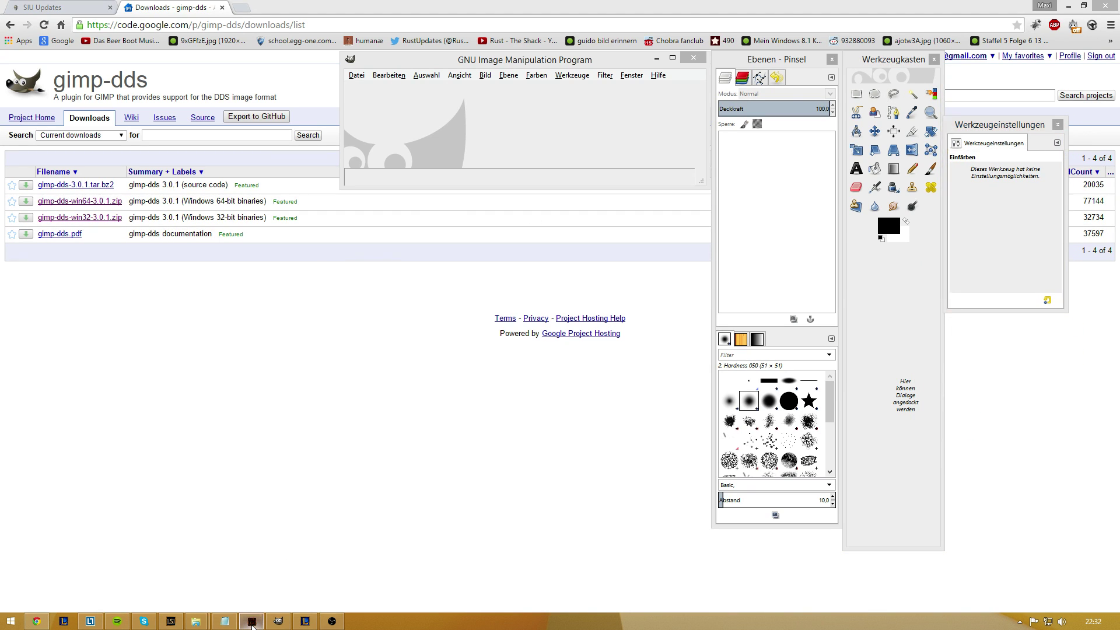
left_click_drag(658, 83, 568, 205)
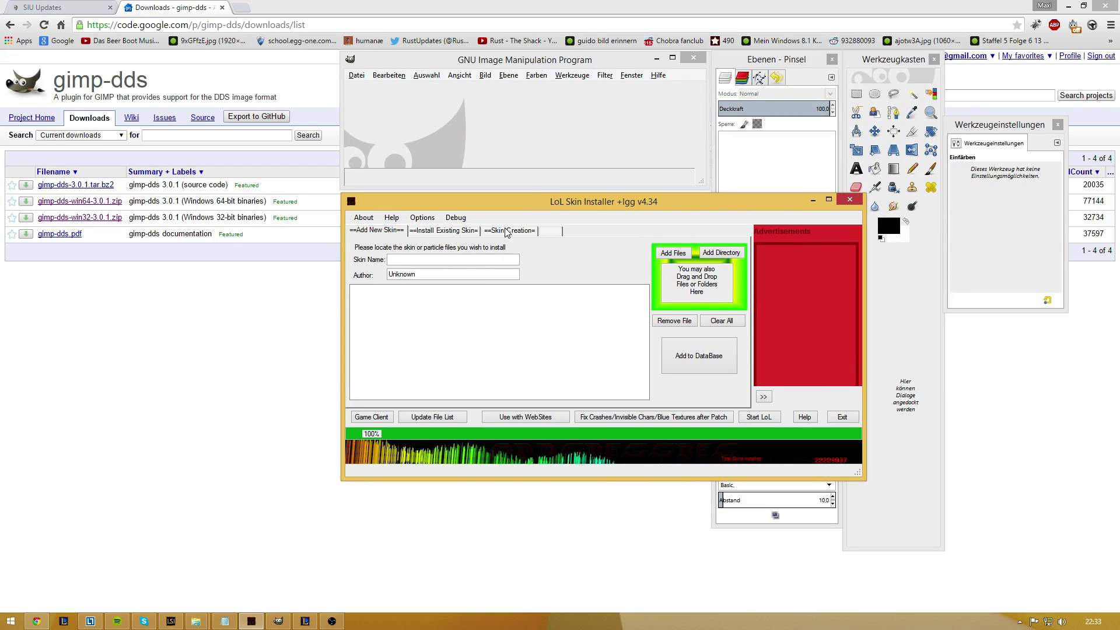
Switch to the Skin Creation file tree and scroll the character list down to shen.
left_click(510, 230)
left_click(407, 273)
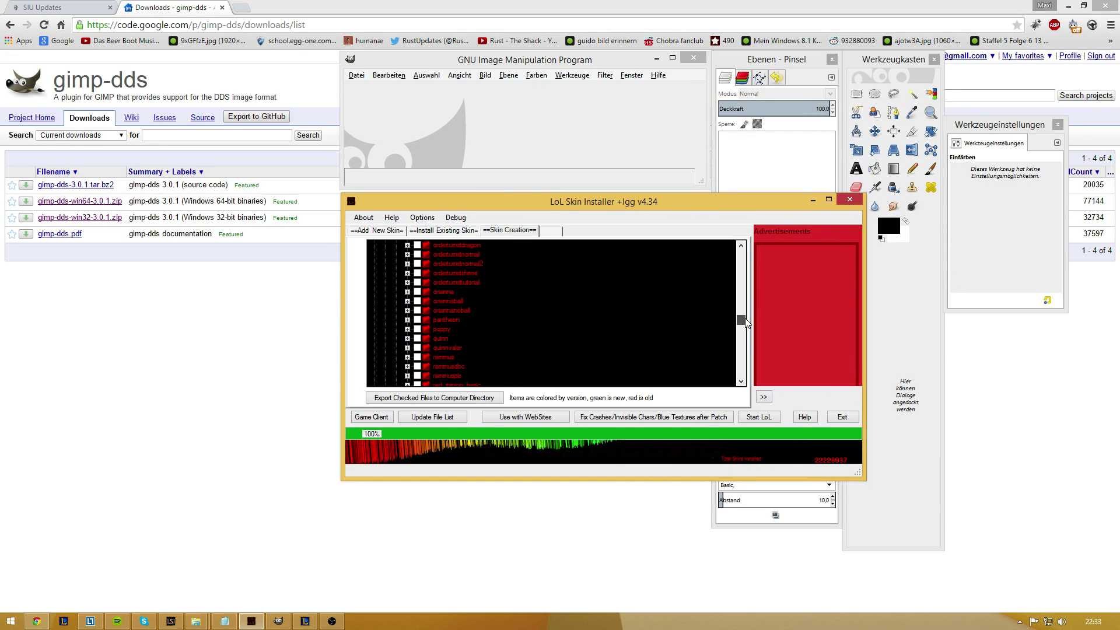
left_click(408, 273)
scroll(518, 327, "up", 15)
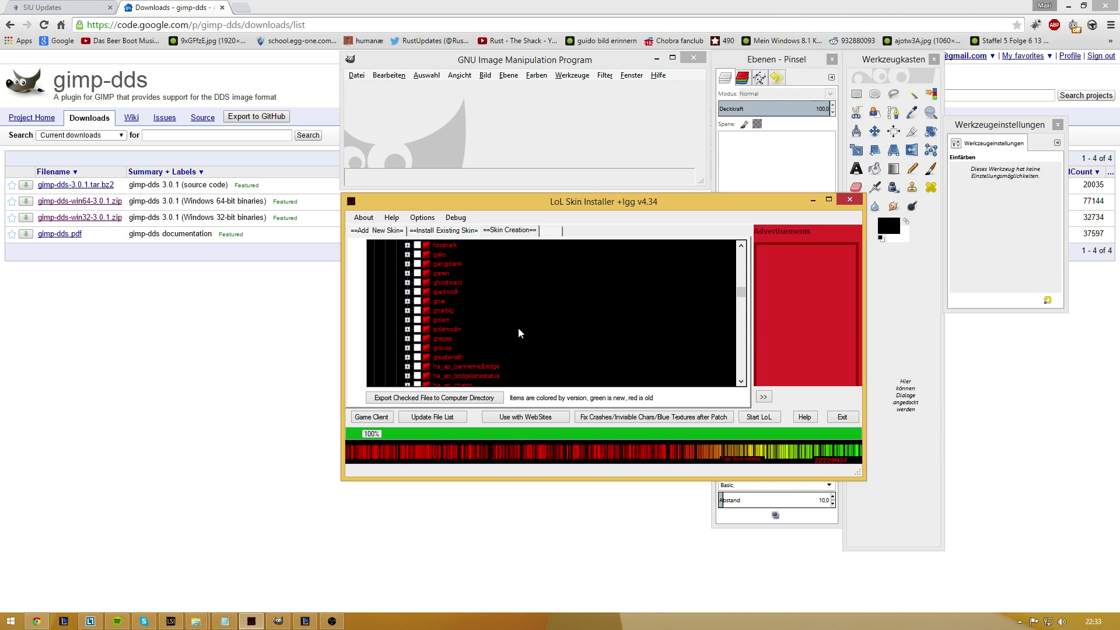
scroll(518, 327, "up", 10)
scroll(518, 327, "up", 10)
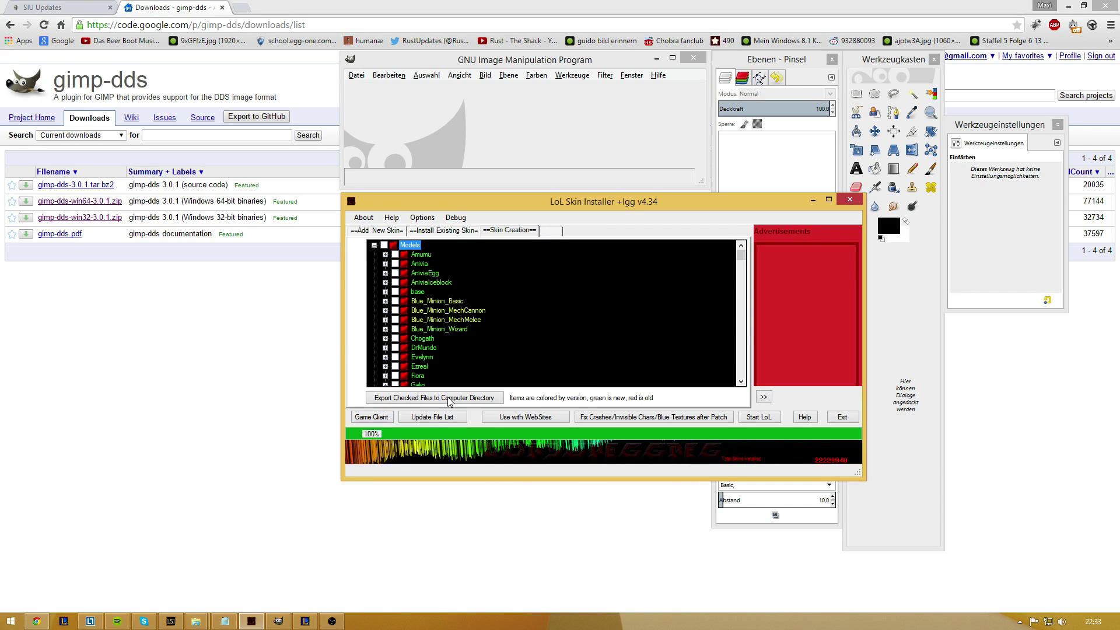
scroll(426, 292, "down", 15)
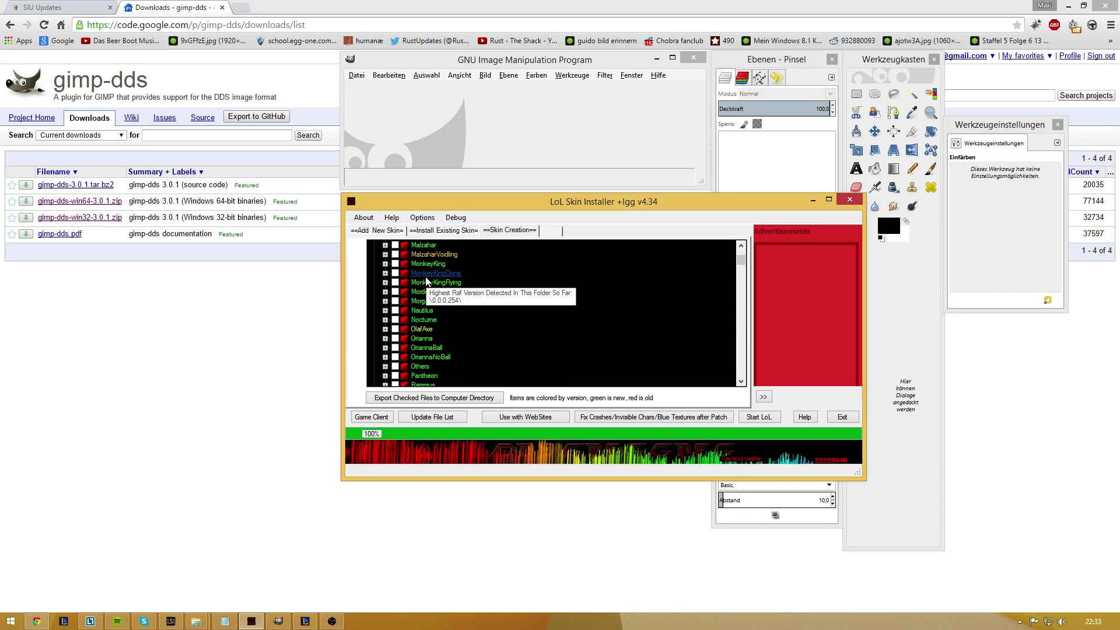
scroll(426, 281, "down", 15)
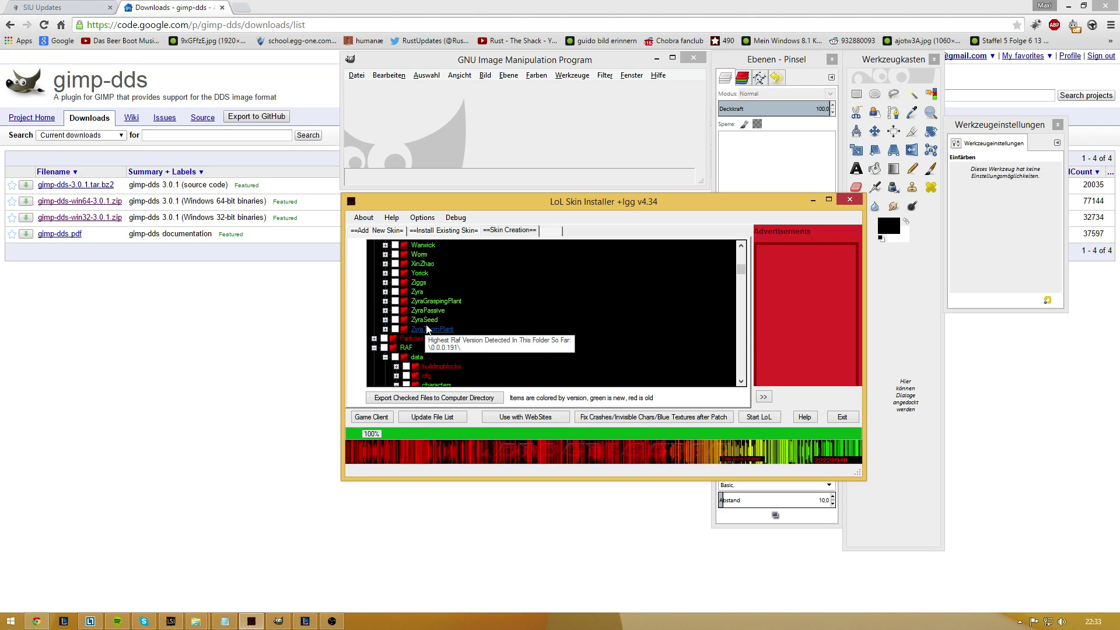
scroll(429, 326, "down", 2)
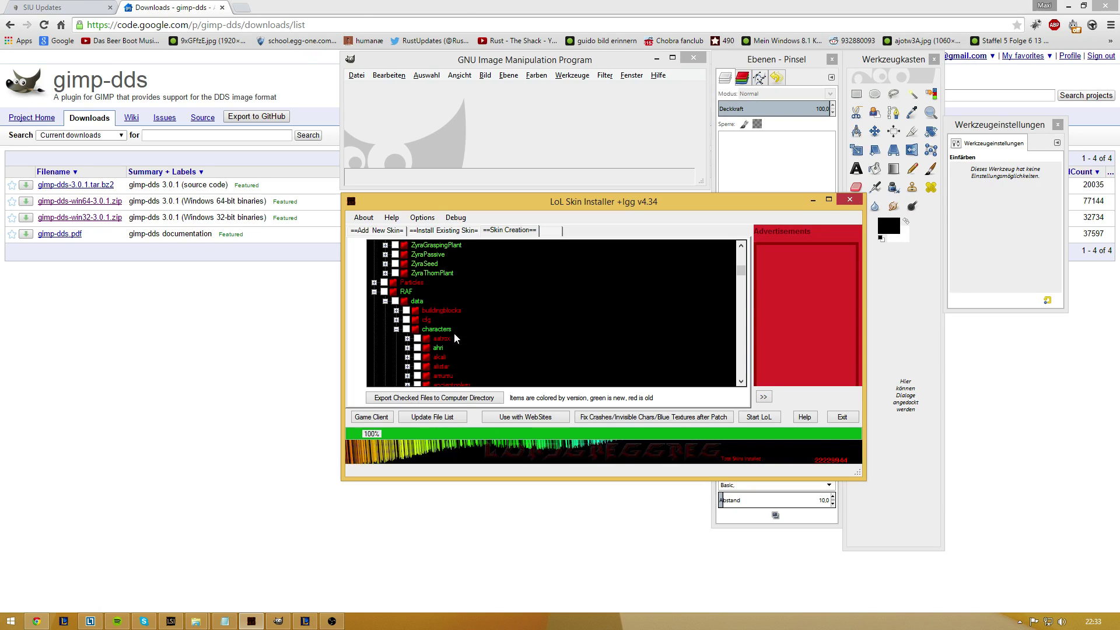
scroll(463, 326, "down", 1)
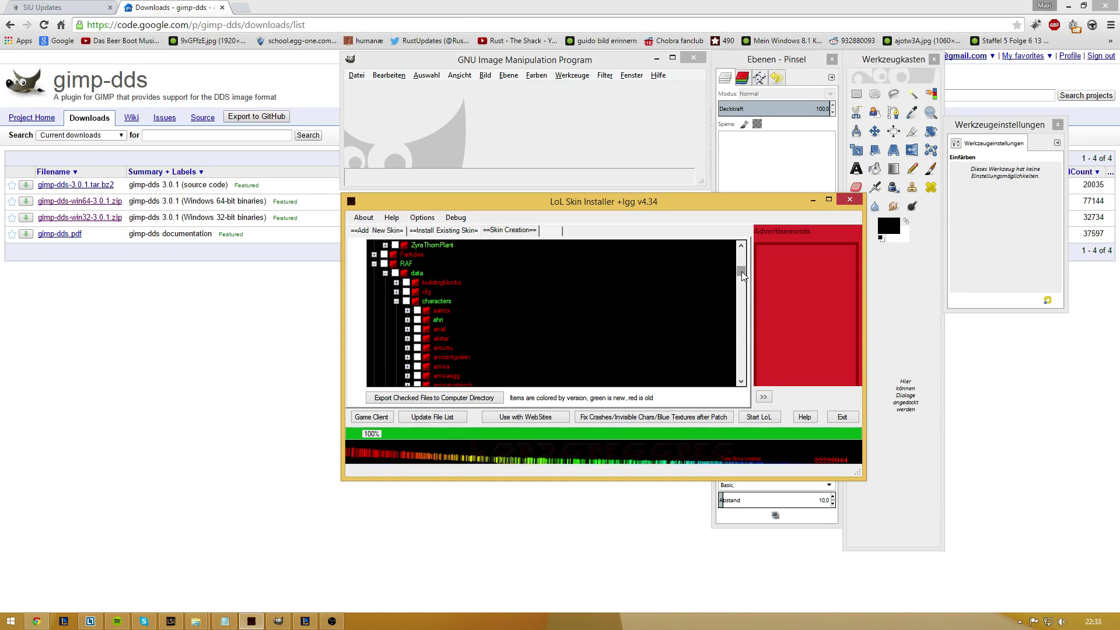
left_click_drag(741, 271, 741, 261)
scroll(506, 345, "up", 10)
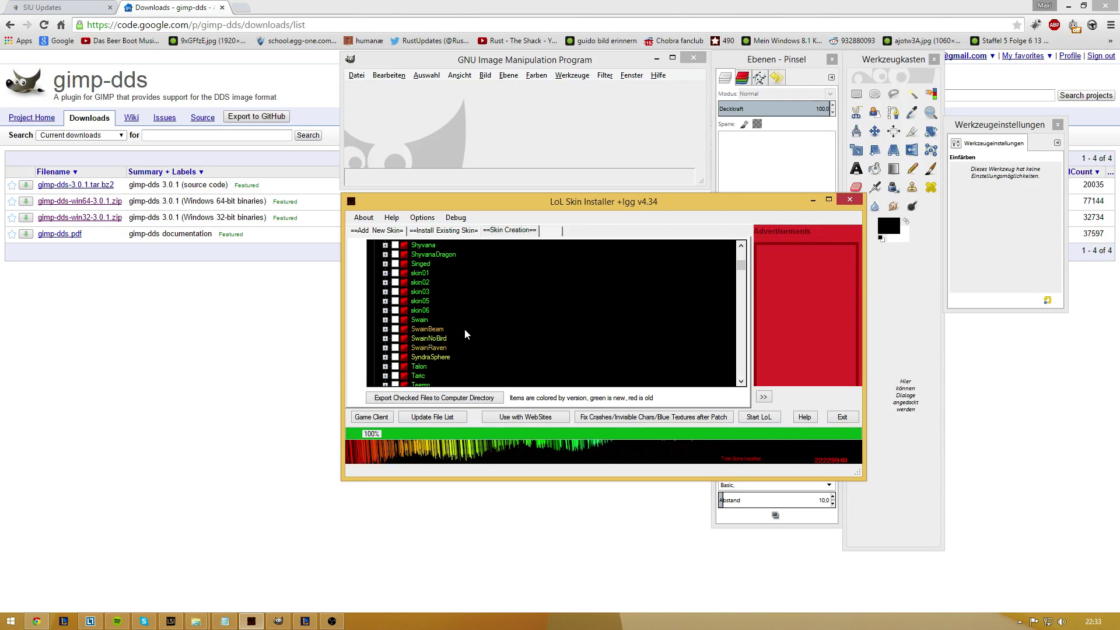
scroll(464, 329, "down", 5)
scroll(463, 333, "down", 5)
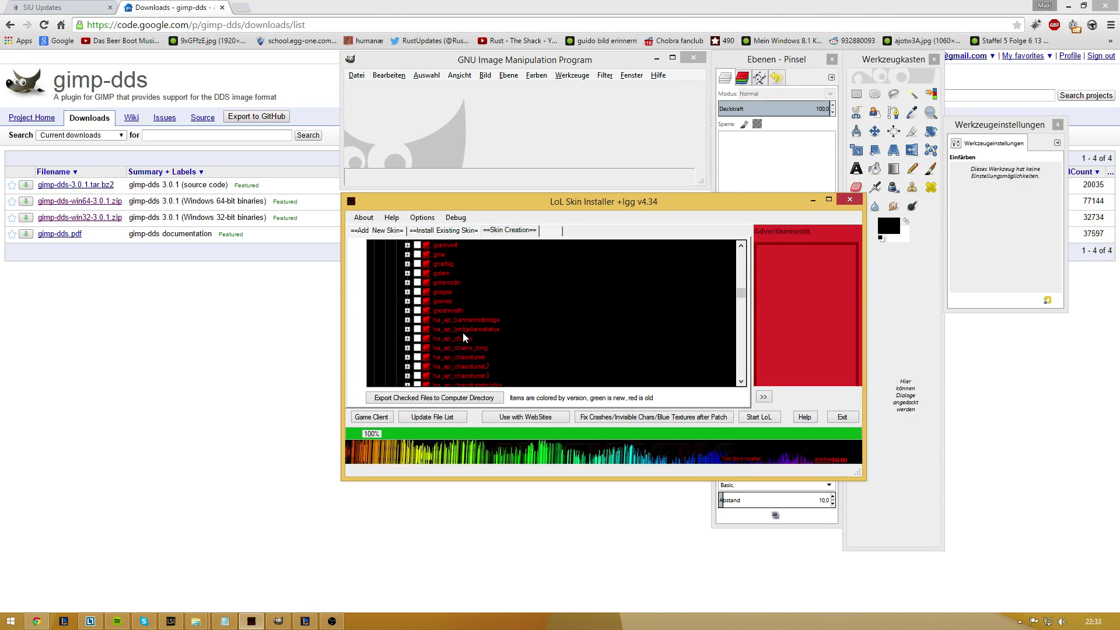
left_click_drag(745, 300, 744, 324)
scroll(481, 316, "down", 1)
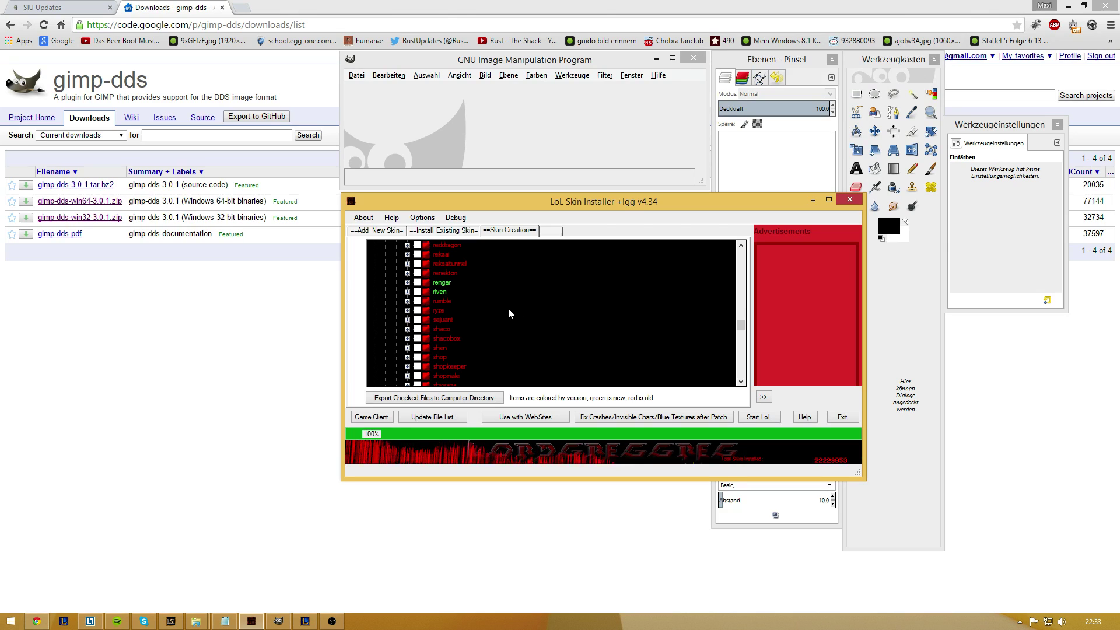
scroll(508, 309, "down", 3)
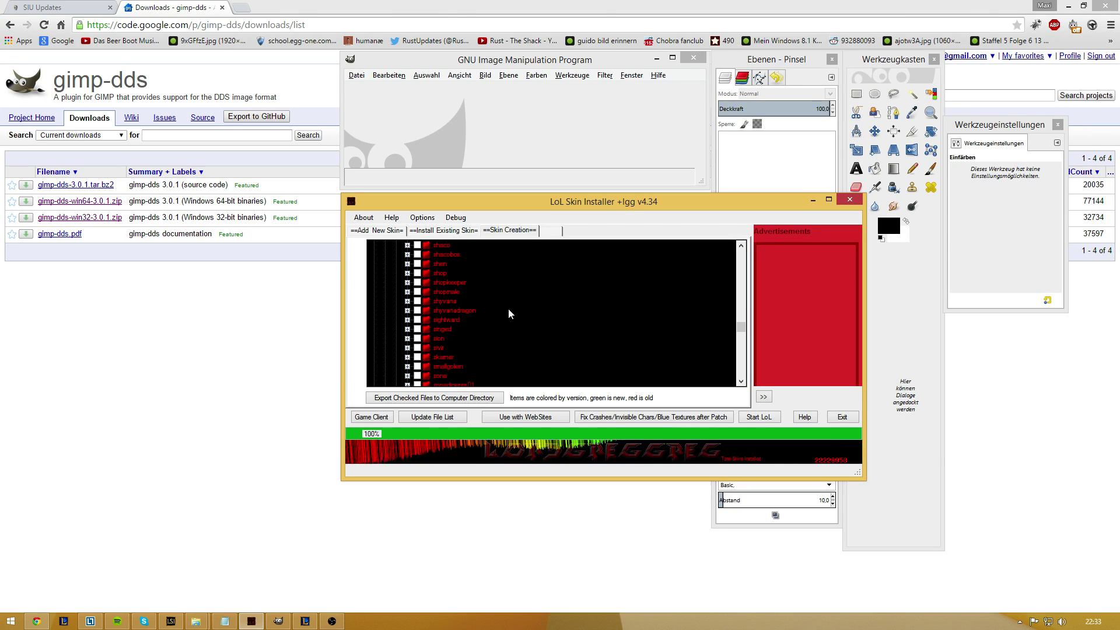
scroll(446, 293, "up", 1)
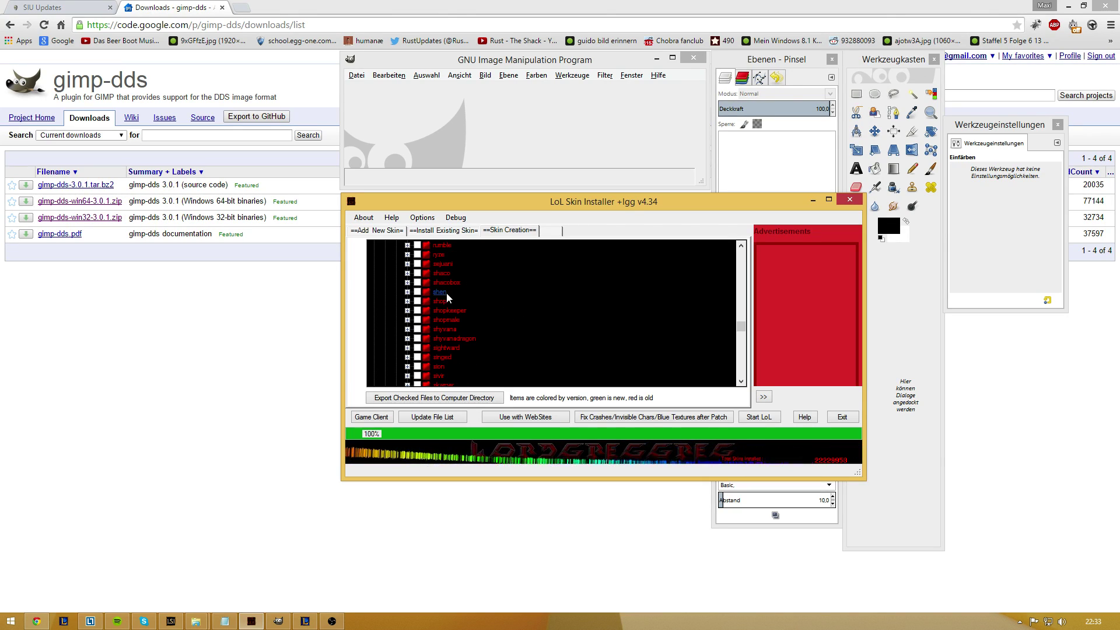
Expand shen and its skins folder to show base and skin01–skin06, then open a new Chrome tab.
left_click(407, 292)
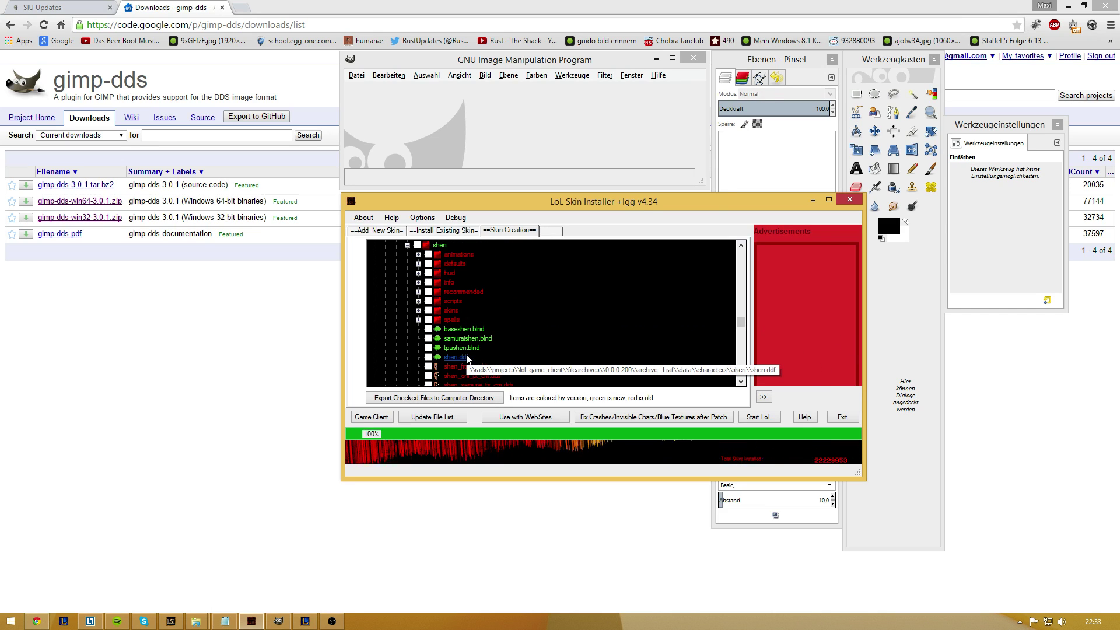
scroll(467, 359, "up", 1)
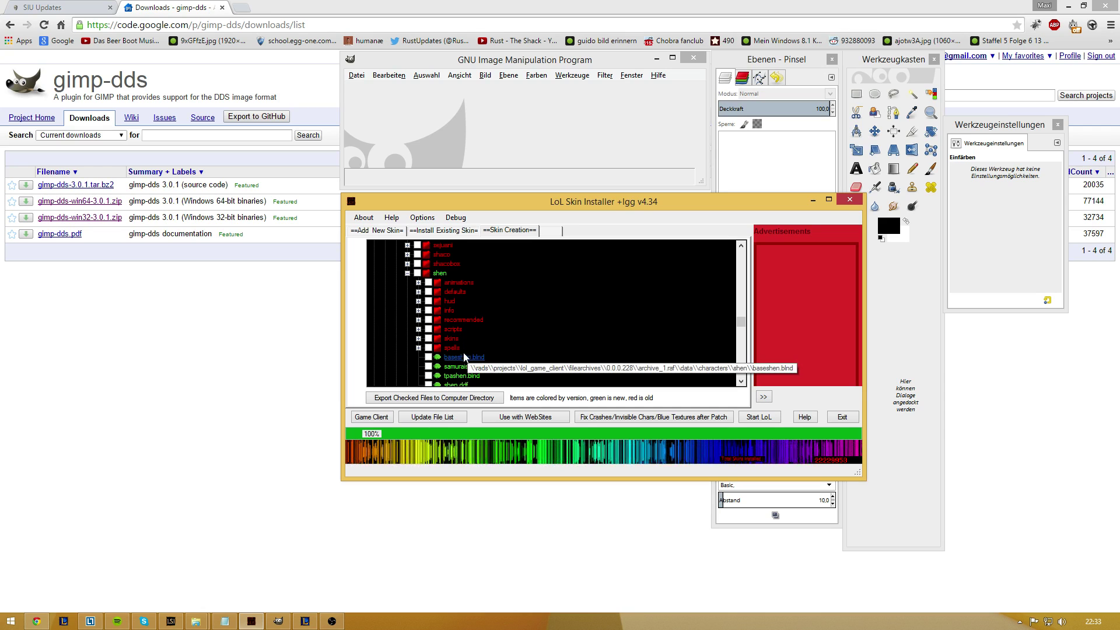
left_click(419, 339)
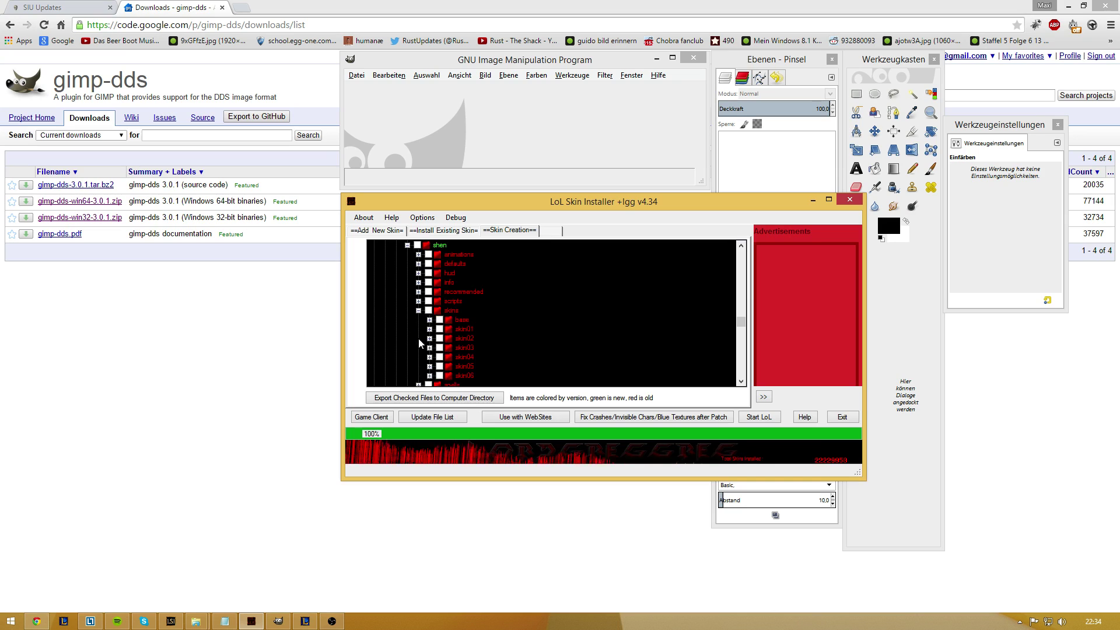
scroll(461, 326, "down", 1)
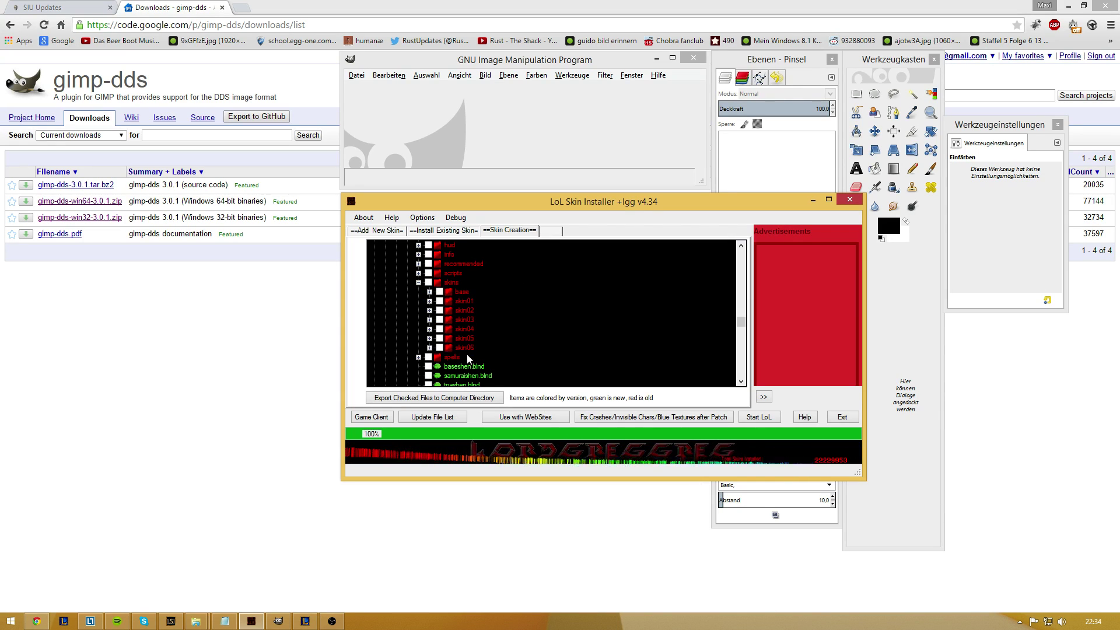
left_click(300, 336)
left_click(246, 12)
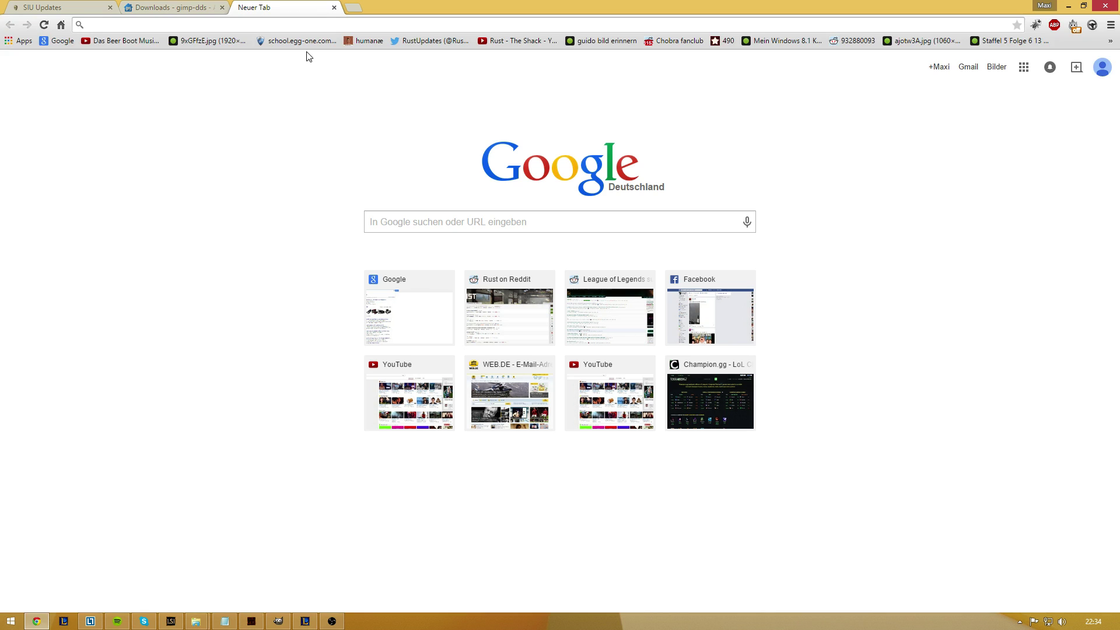
Go to lolking.net and open its 3D MODELS viewer.
type("lolkin")
key("Return")
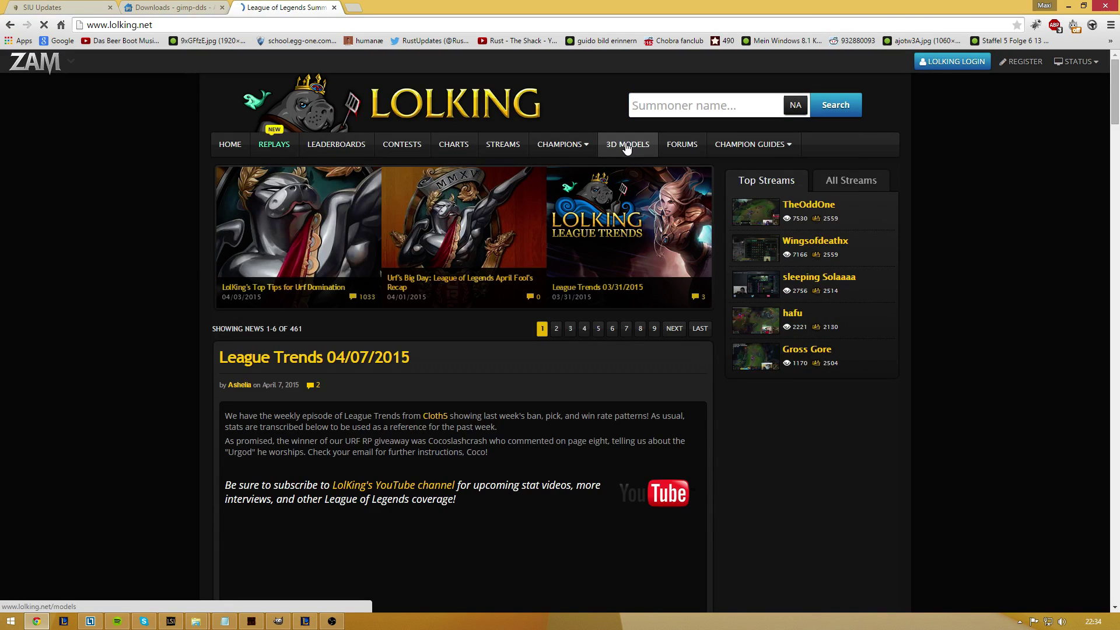
left_click(624, 144)
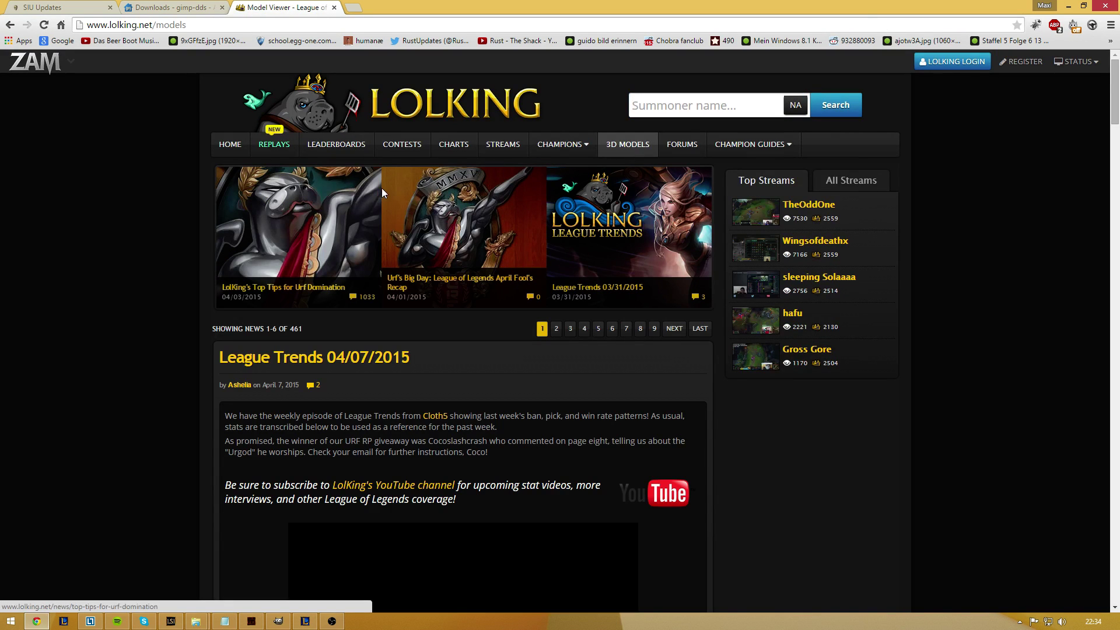
Select Shen as the champion and Frozen Shen as the skin.
left_click(308, 224)
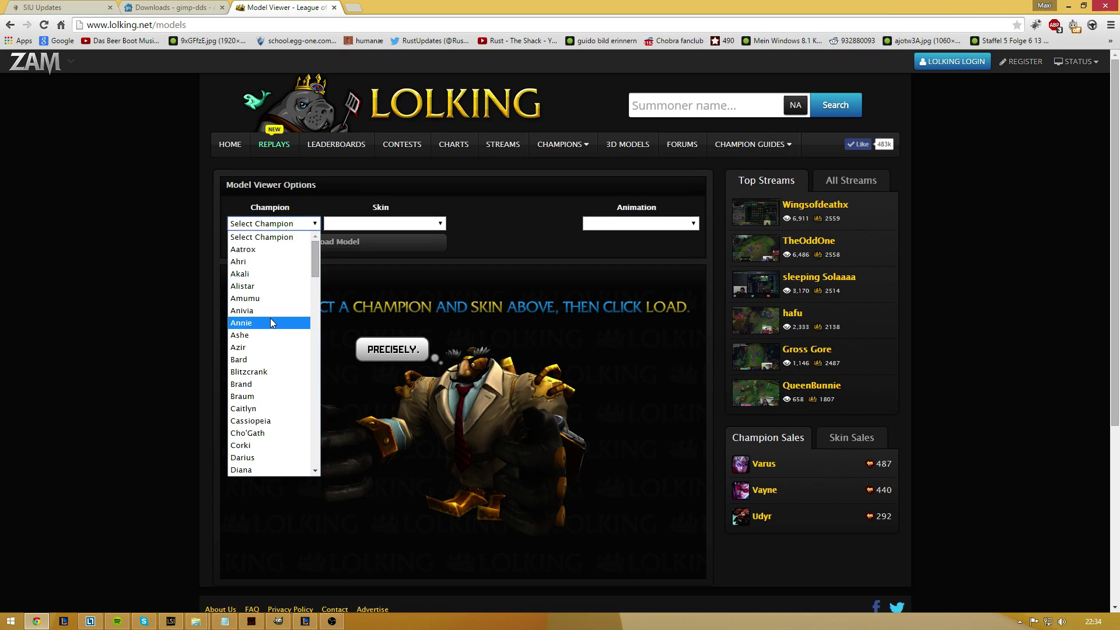
key("s")
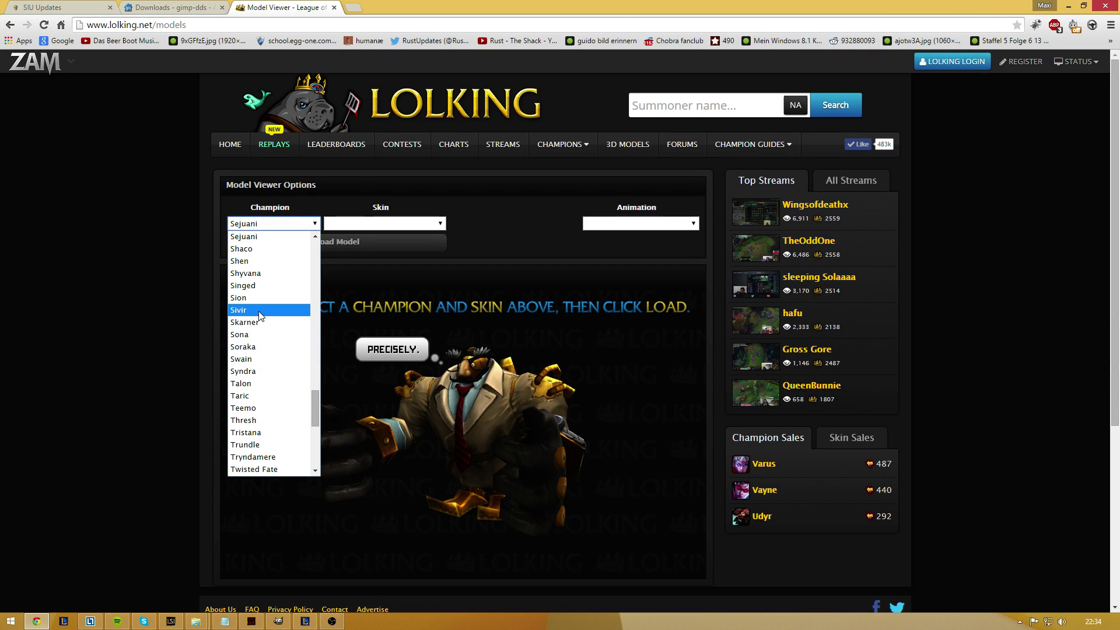
scroll(260, 315, "up", 4)
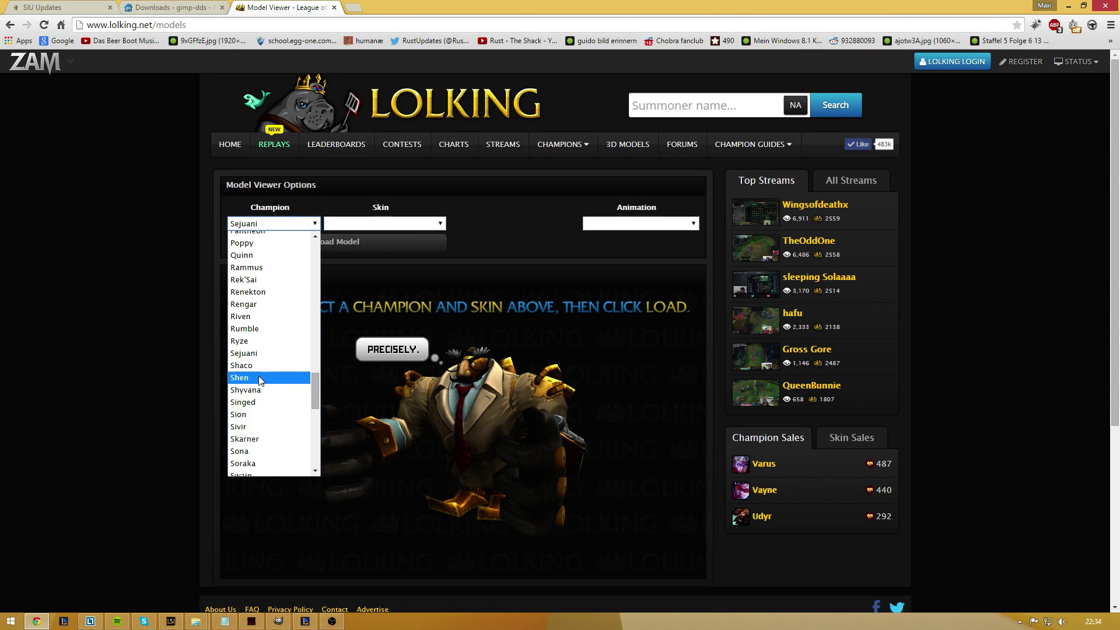
left_click(263, 378)
left_click(424, 222)
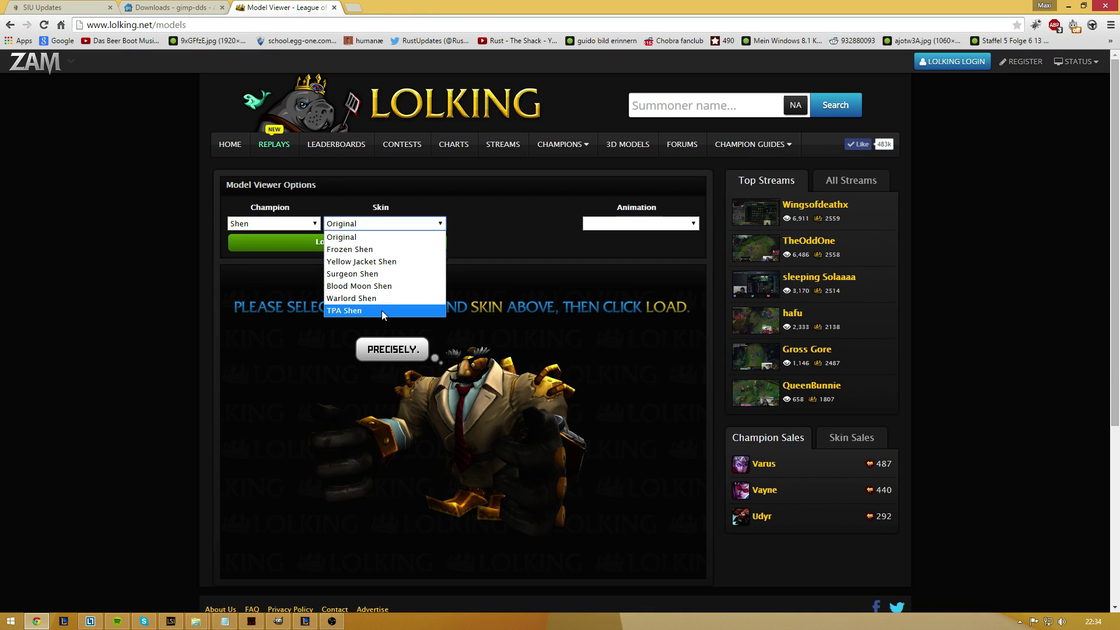
left_click(373, 250)
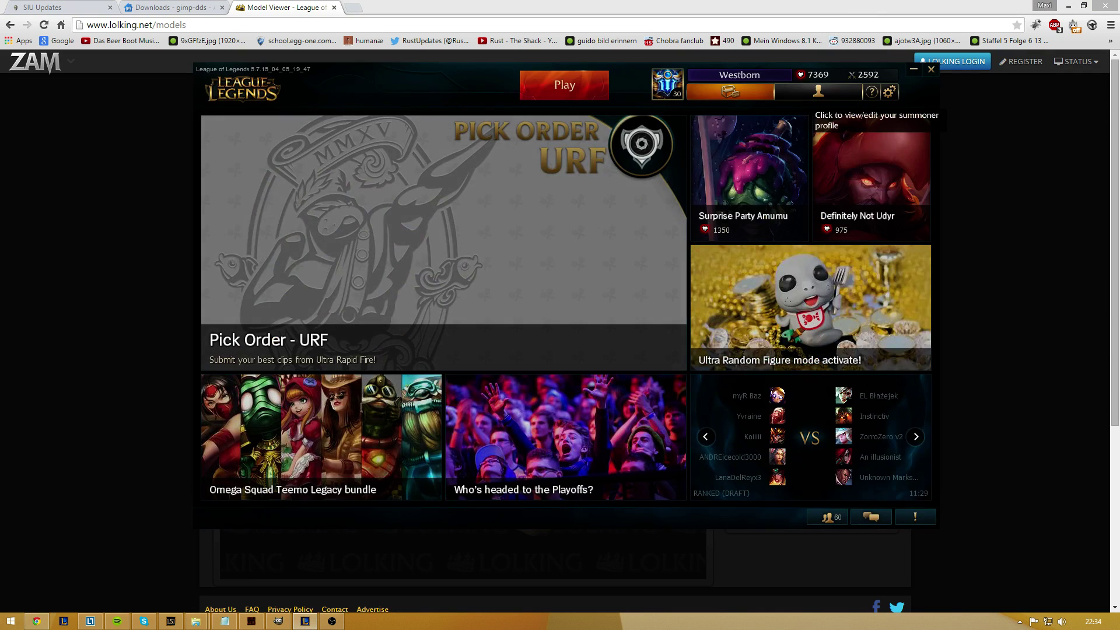
Find Shen in the profile's Champions list and preview his skins.
left_click(797, 70)
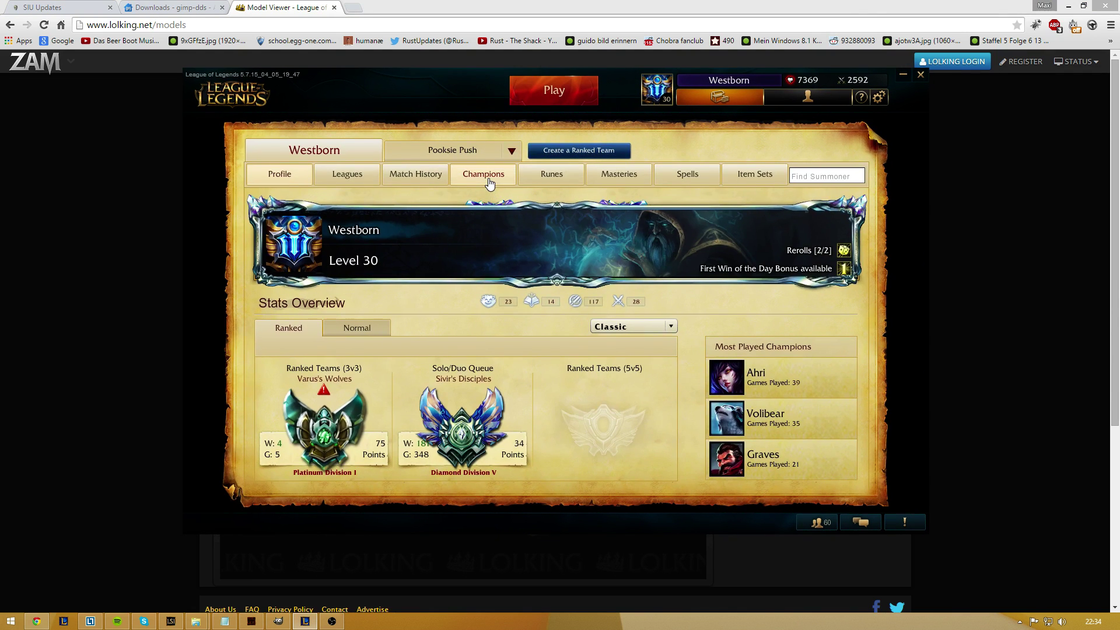
left_click(487, 175)
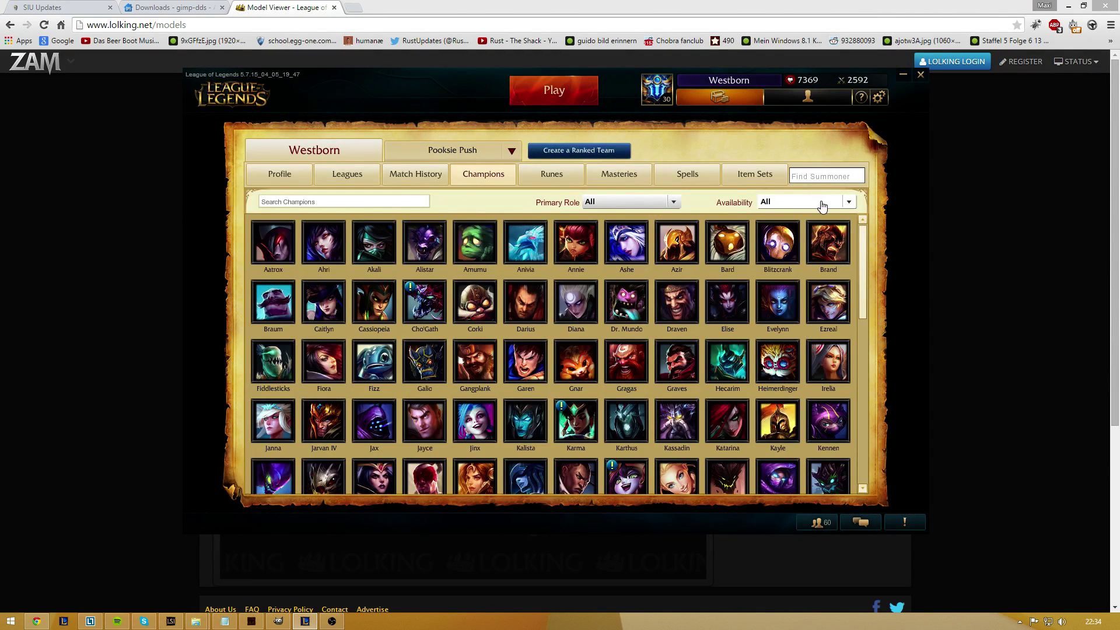
type("Shewn")
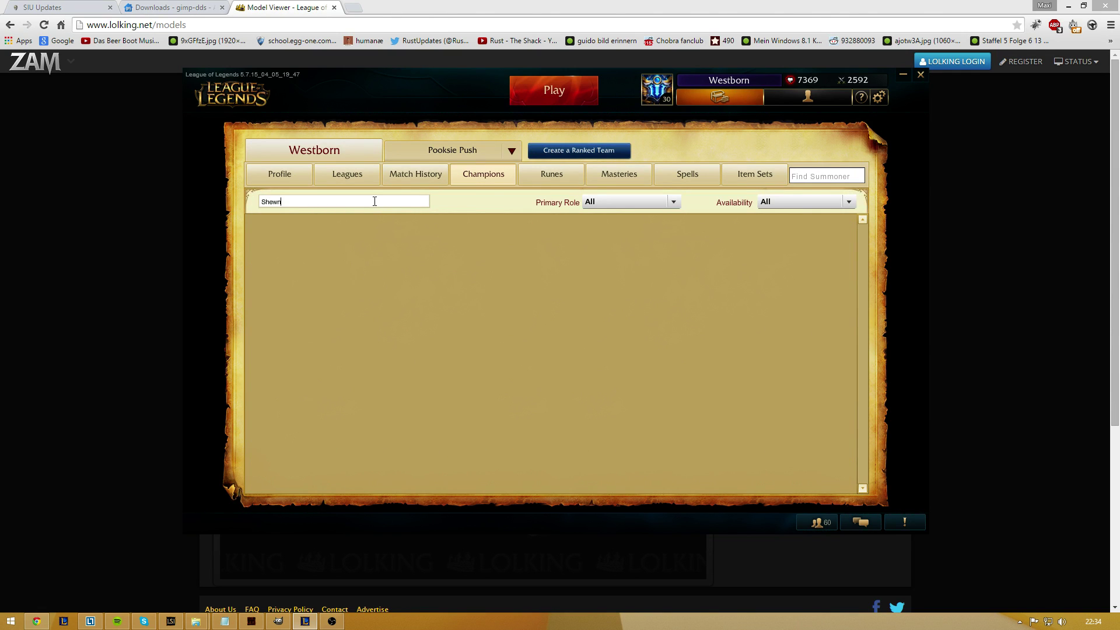
key("BackSpace")
key("BackSpace")
type("n")
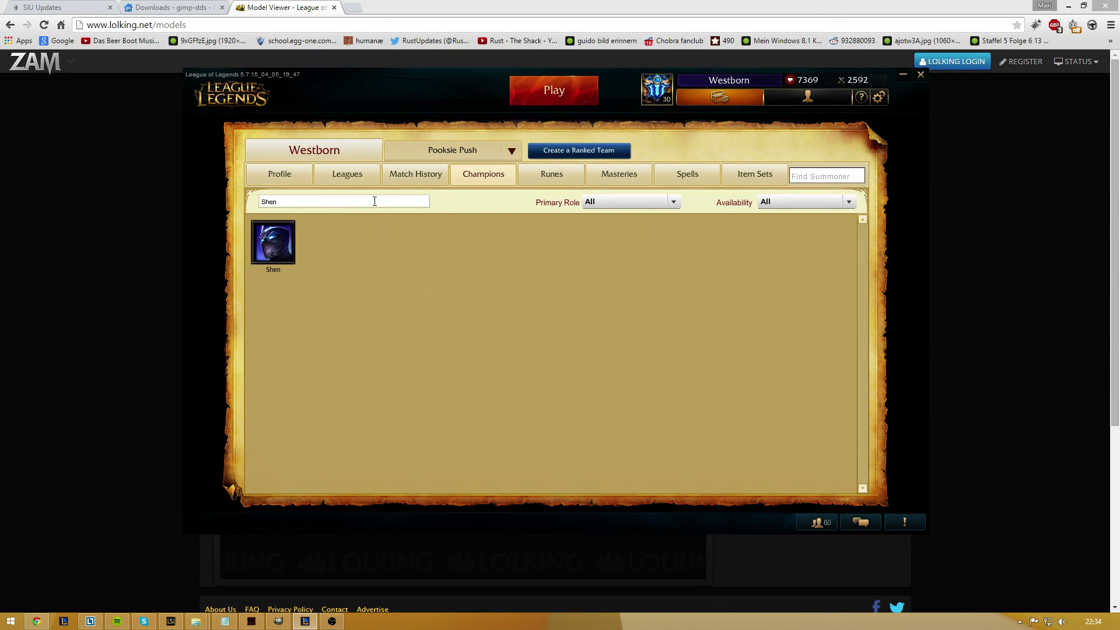
left_click(271, 242)
left_click(534, 377)
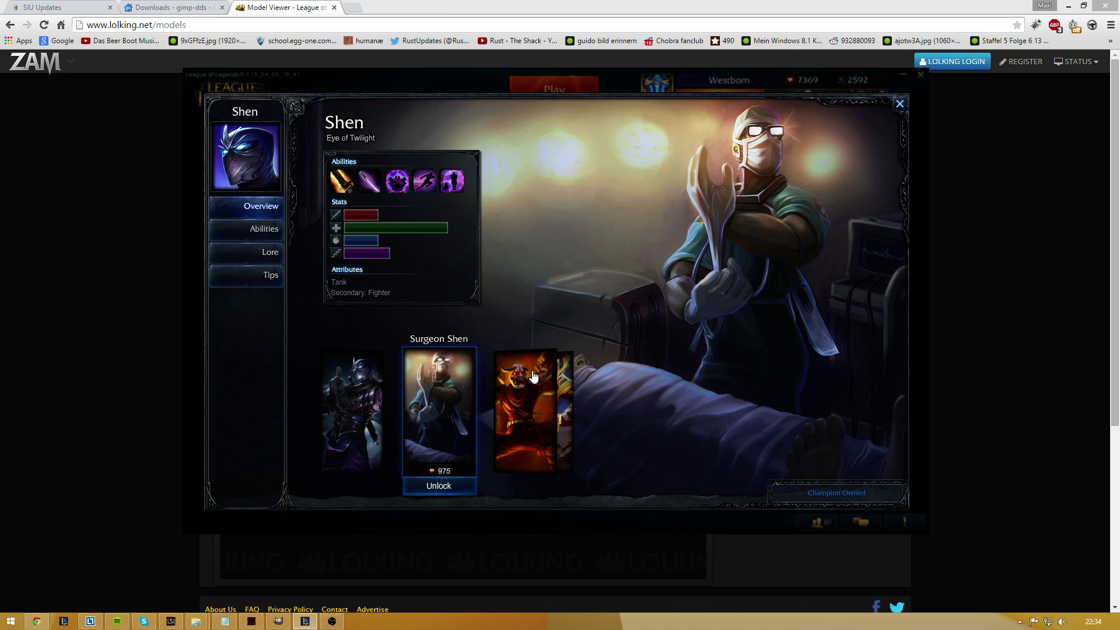
left_click(531, 390)
left_click(529, 394)
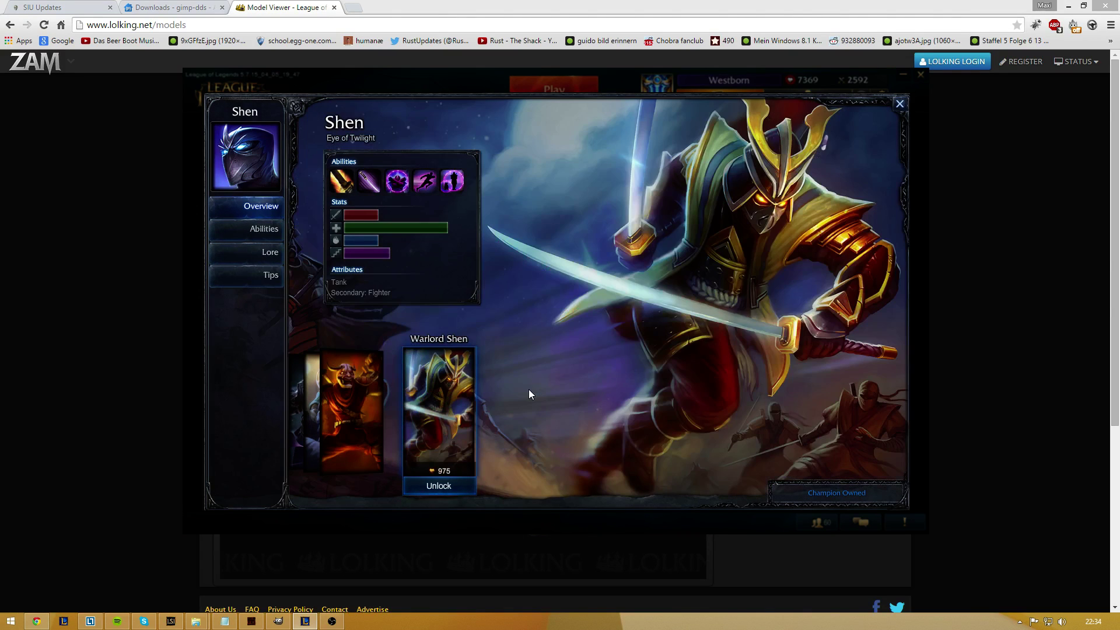
left_click(899, 105)
Create a custom game and start it without IP/RP rewards.
left_click(554, 90)
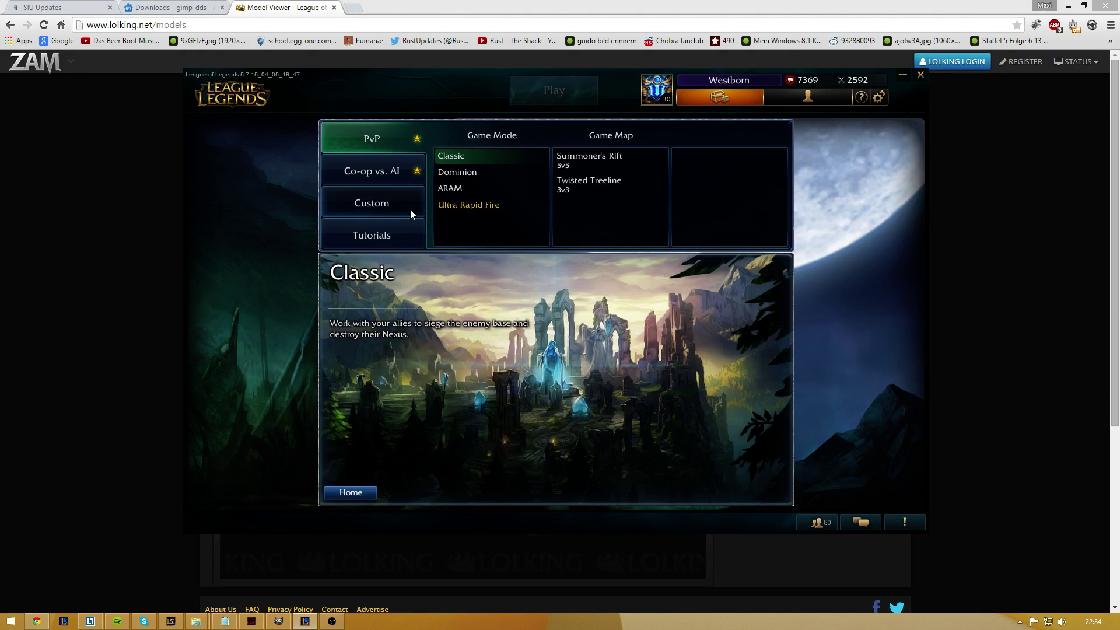
left_click(408, 210)
left_click(723, 467)
left_click(546, 490)
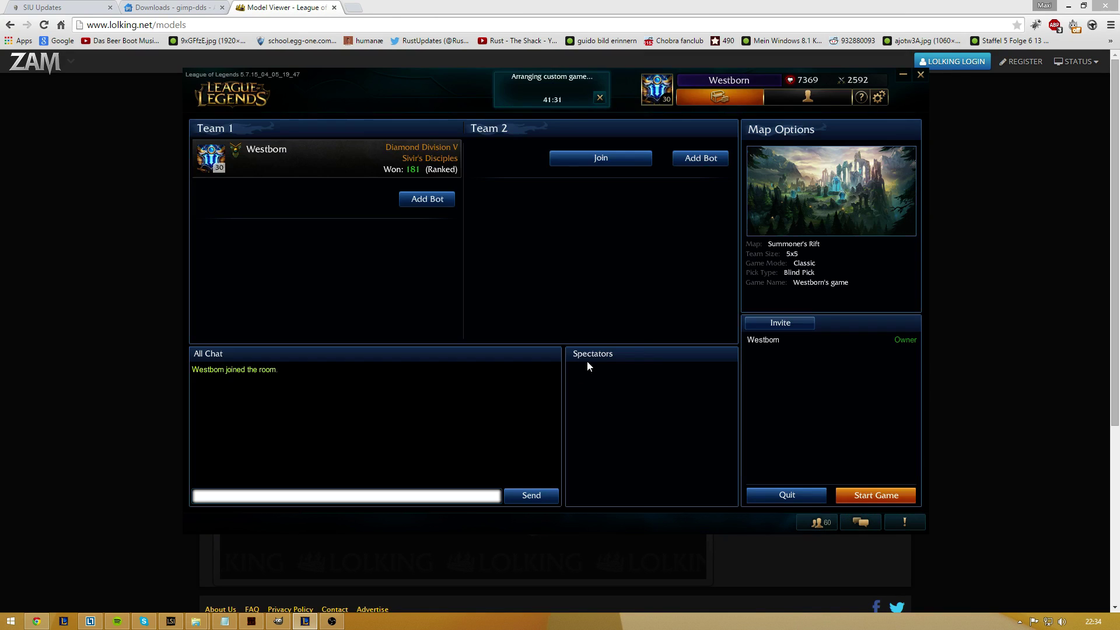
left_click(875, 495)
left_click(530, 353)
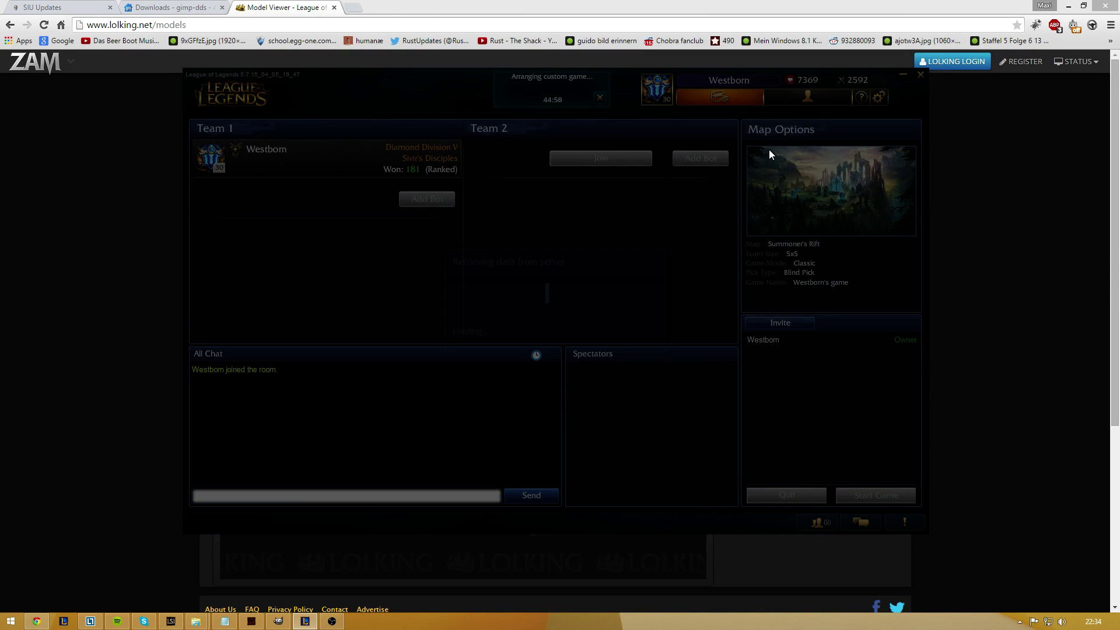
Search for and lock in Shen, quit champion select, and minimize the client.
left_click(746, 145)
type("Shen")
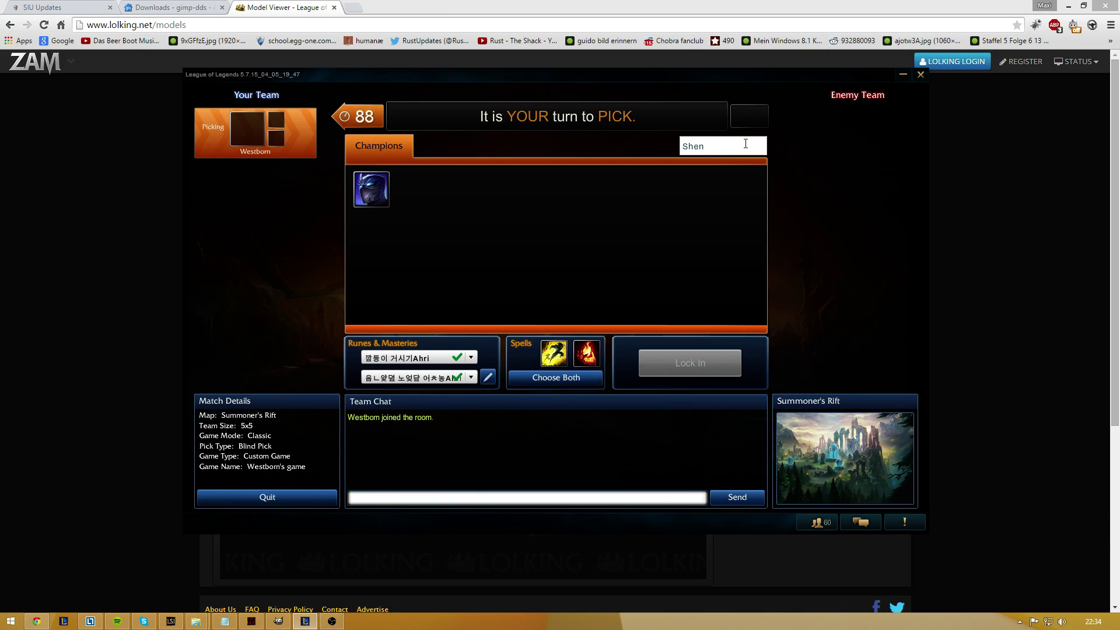
left_click(370, 195)
left_click(677, 368)
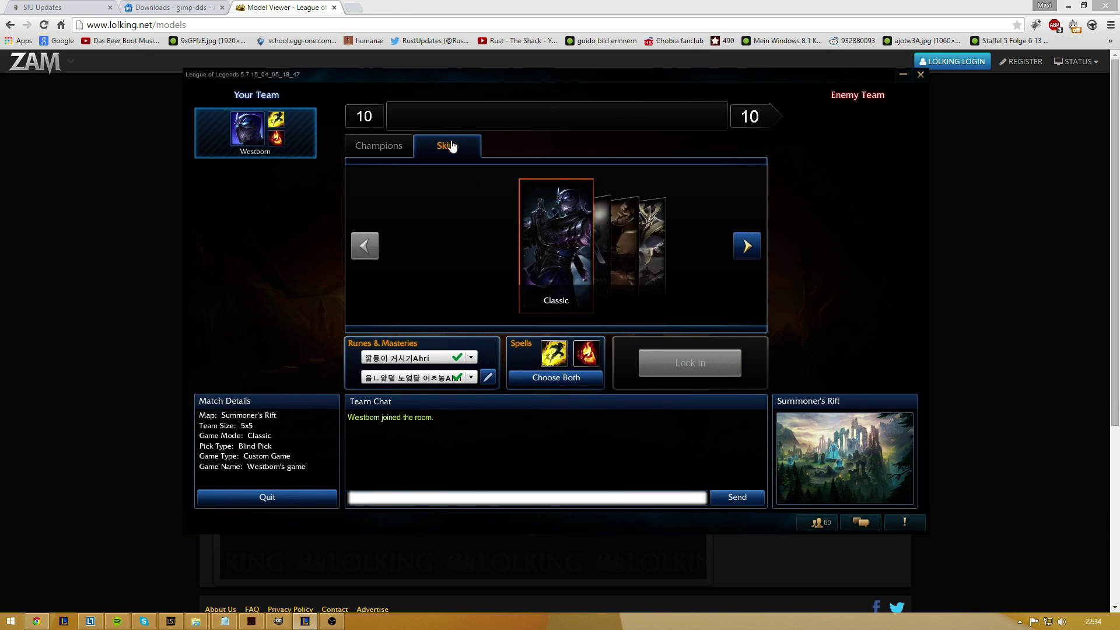
left_click(256, 498)
left_click(522, 321)
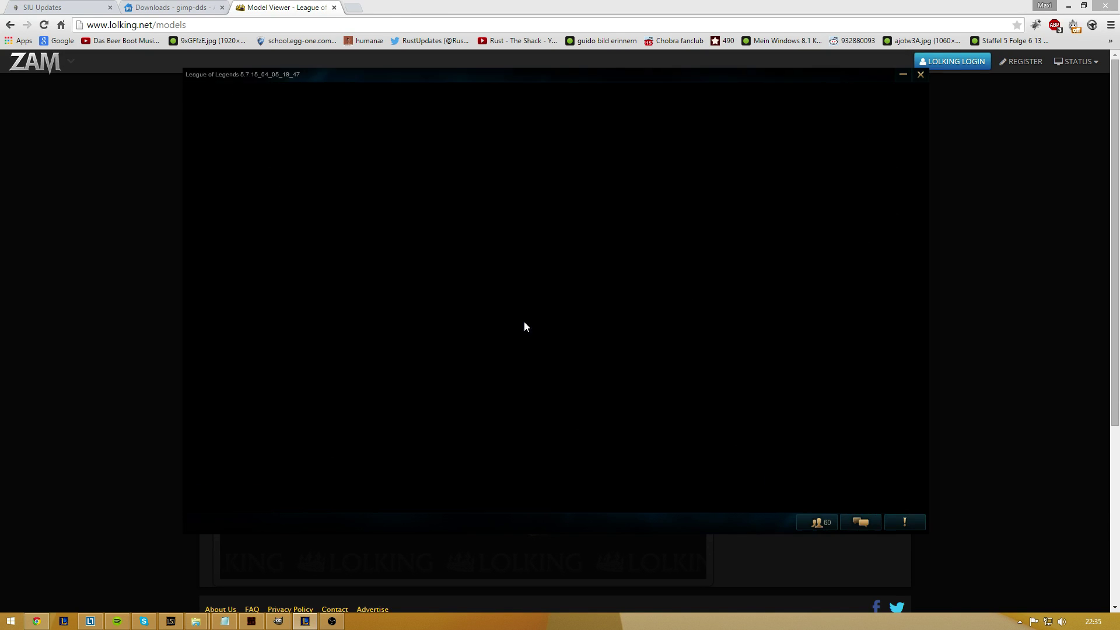
left_click(97, 495)
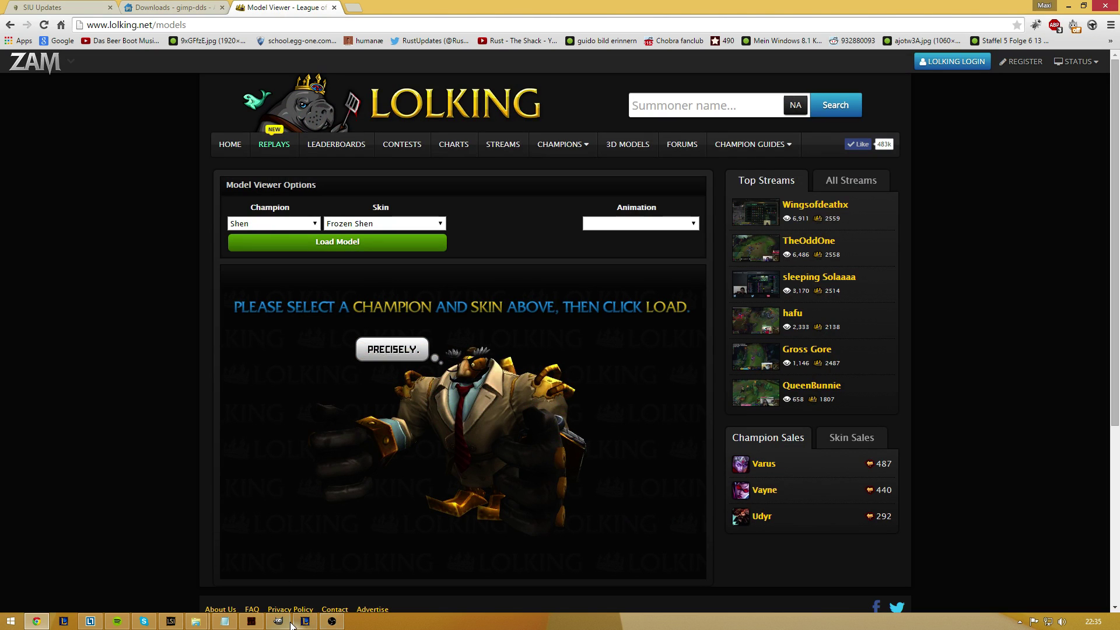
Tick Shen's skins > base folder to check all its files and choose Export Checked Files to Computer Directory.
left_click(252, 622)
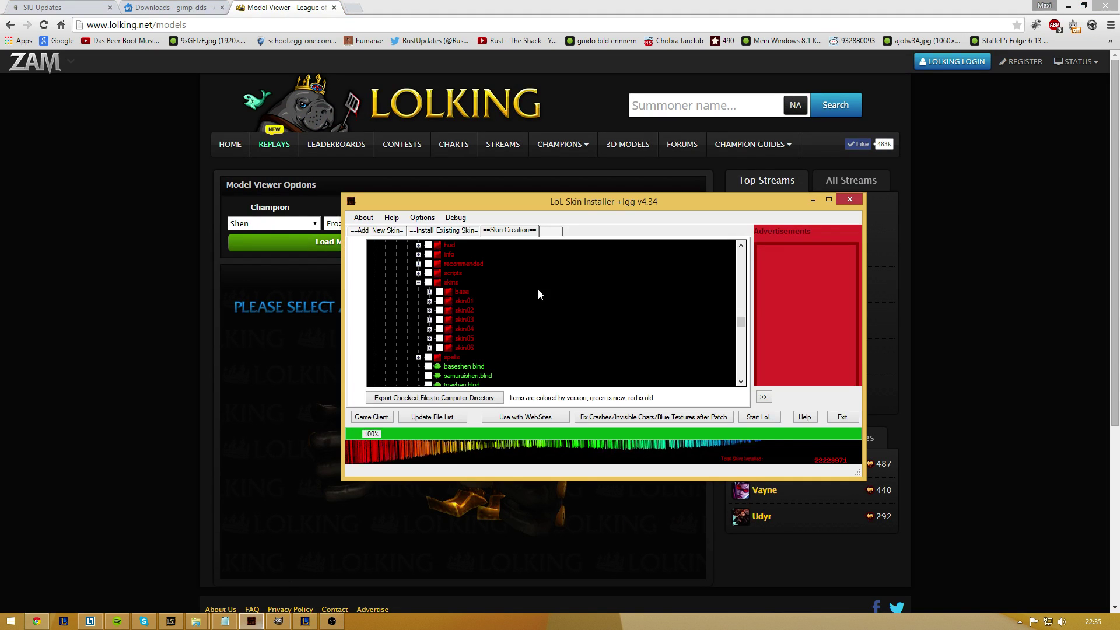
left_click(430, 291)
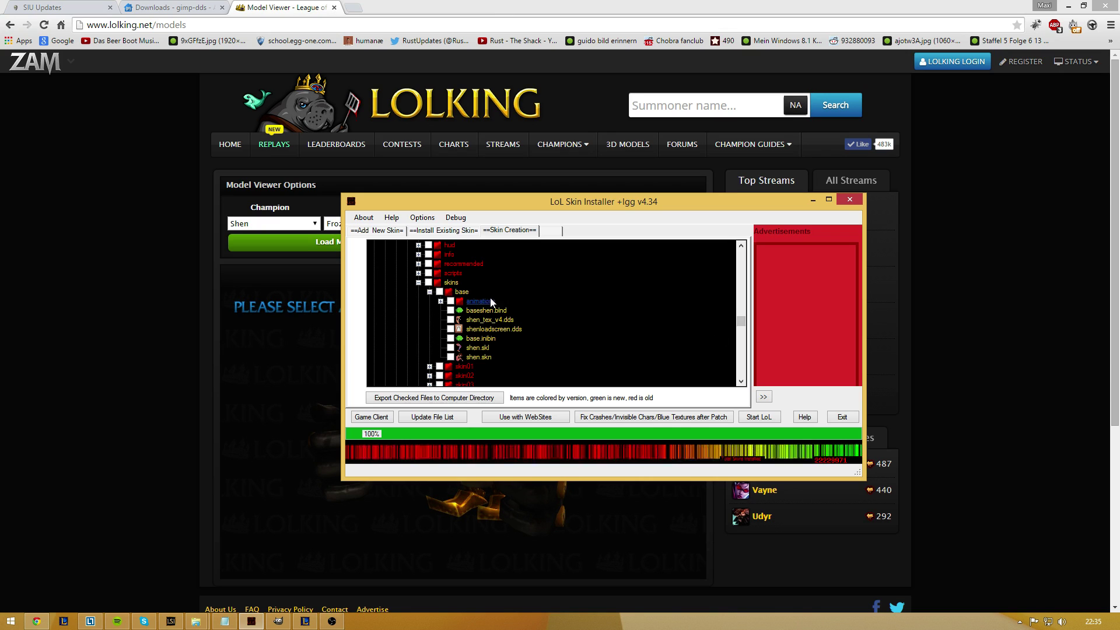
left_click(439, 292)
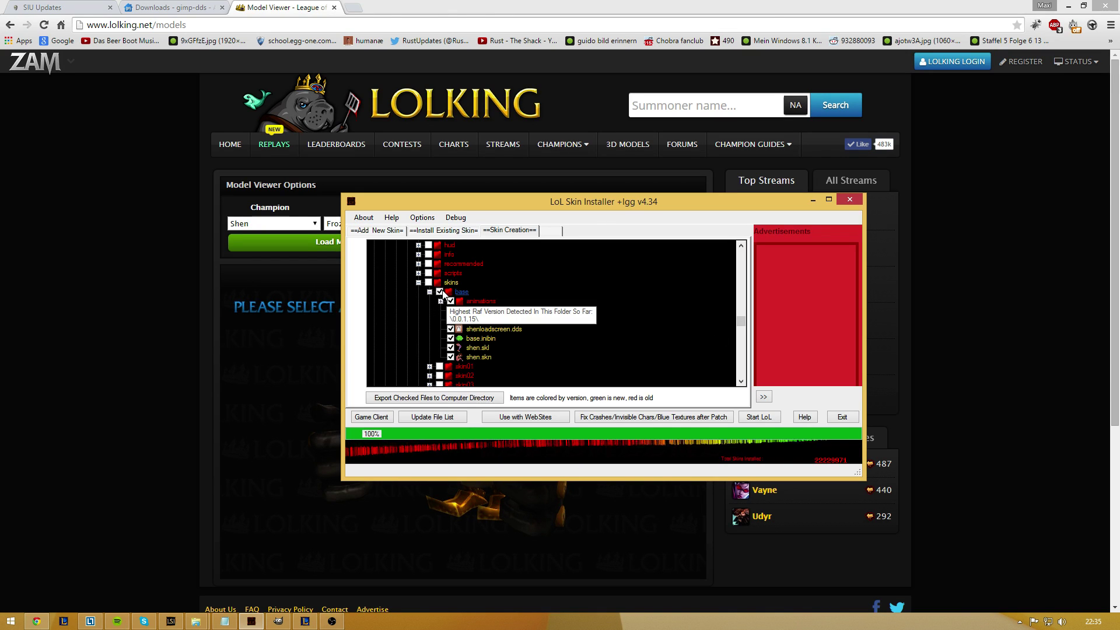
left_click(411, 399)
left_click_drag(563, 225, 639, 206)
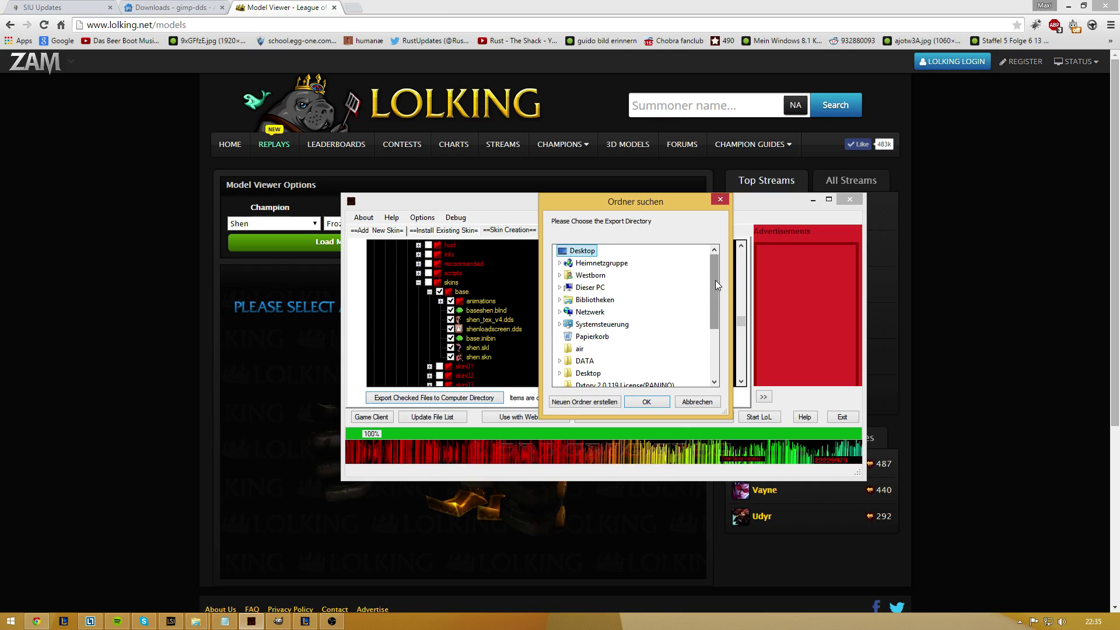
Create a new folder named 'Skin Files' as the export destination.
scroll(700, 304, "down", 3)
scroll(700, 303, "up", 3)
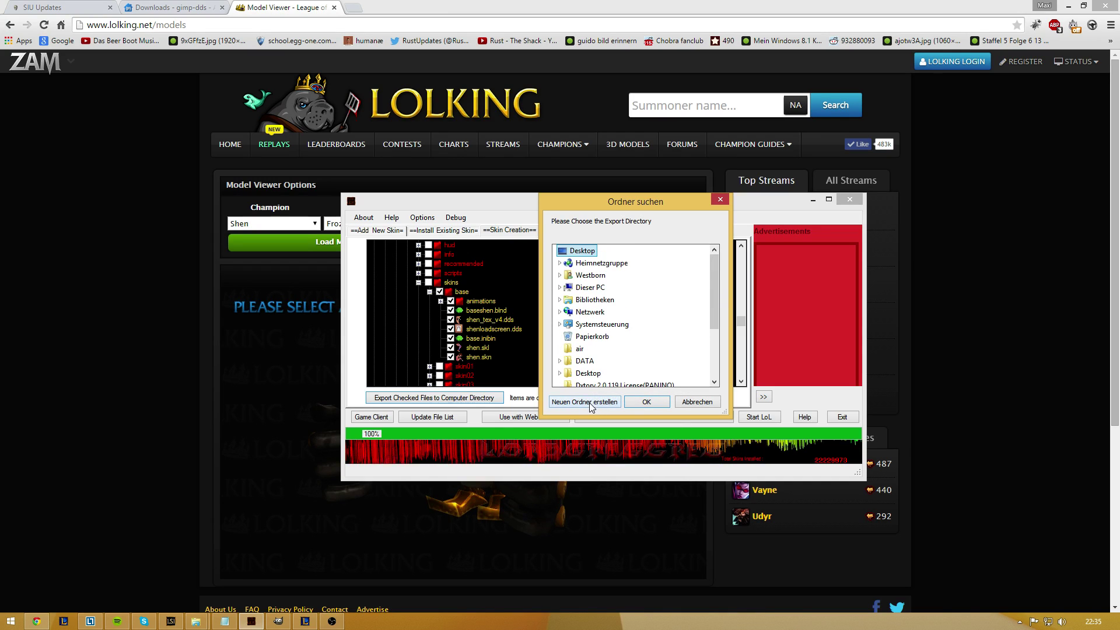
left_click(585, 402)
type("Skin Files")
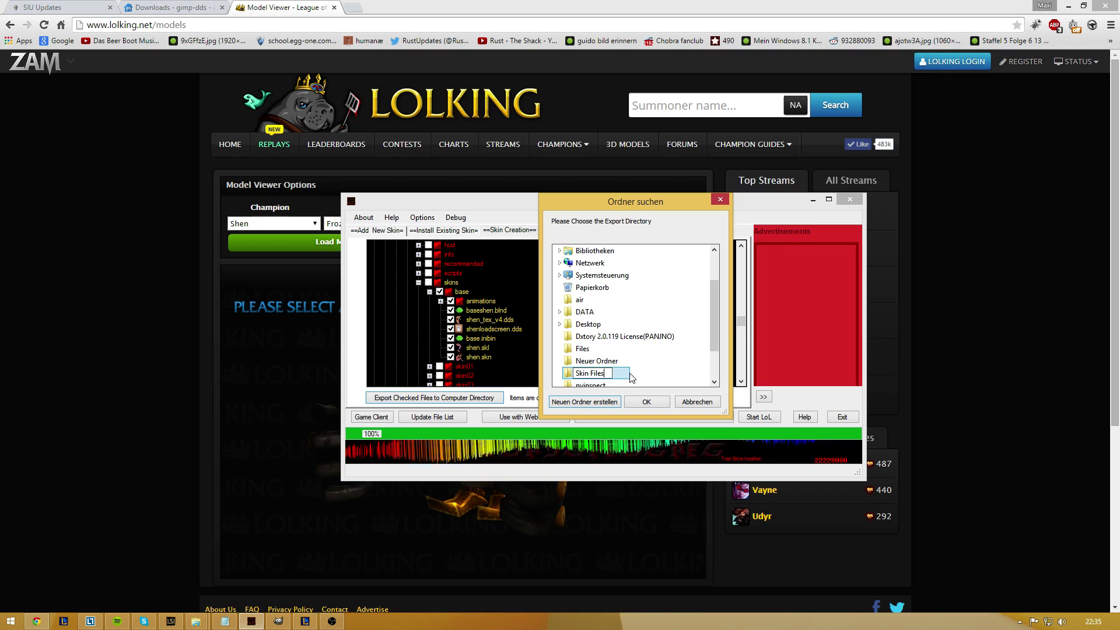
key("Return")
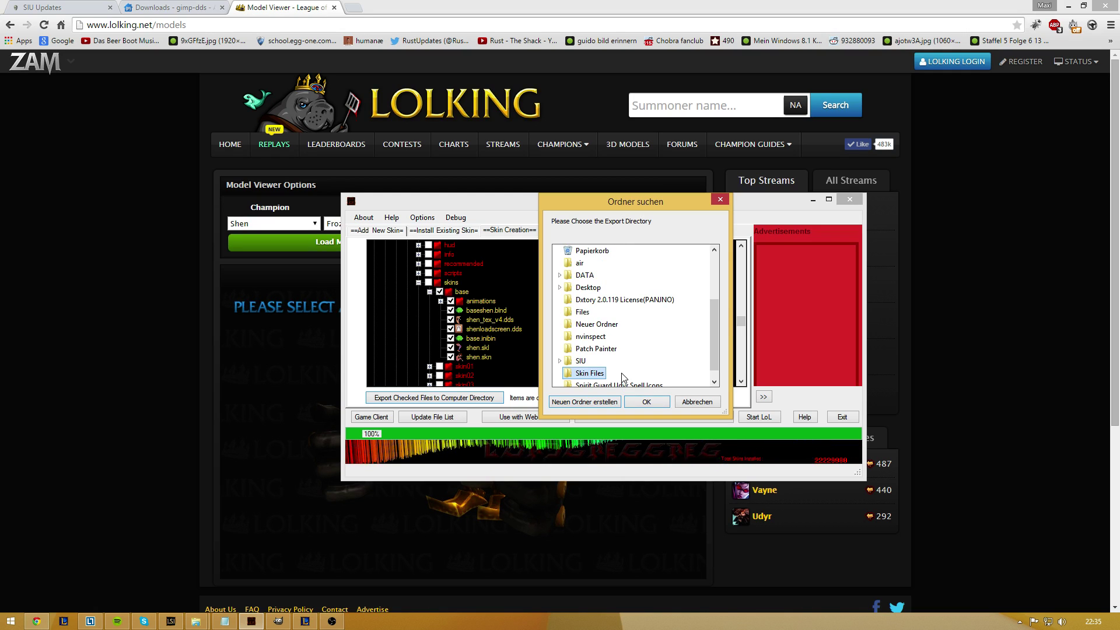
Export Shen's base skin files into Skin Files, dismiss the success message, and minimize SIU.
left_click(654, 401)
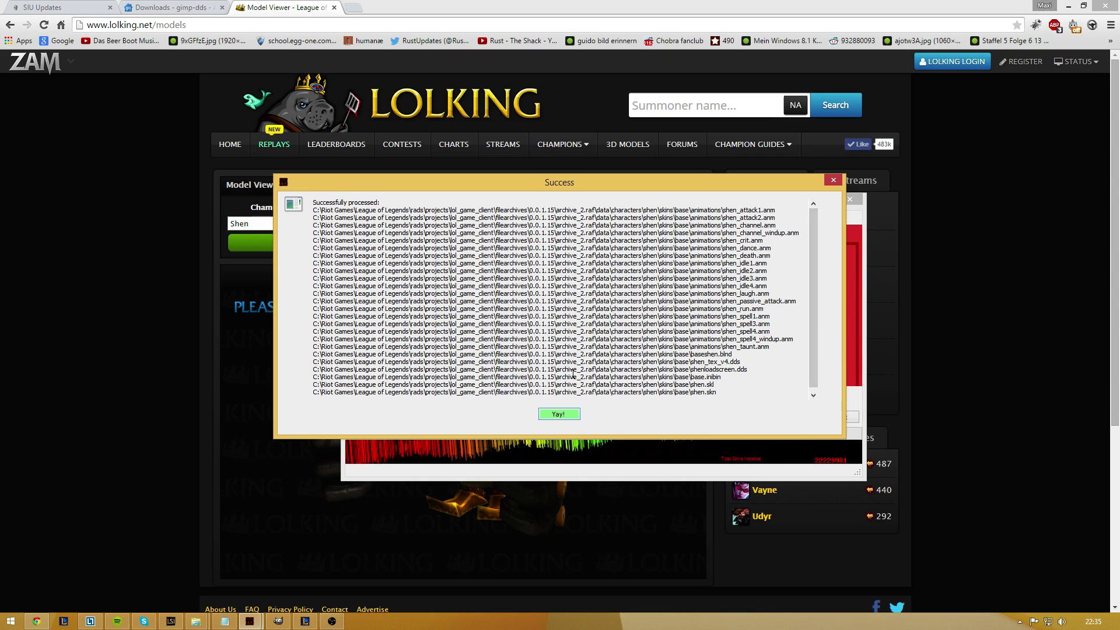
left_click(564, 414)
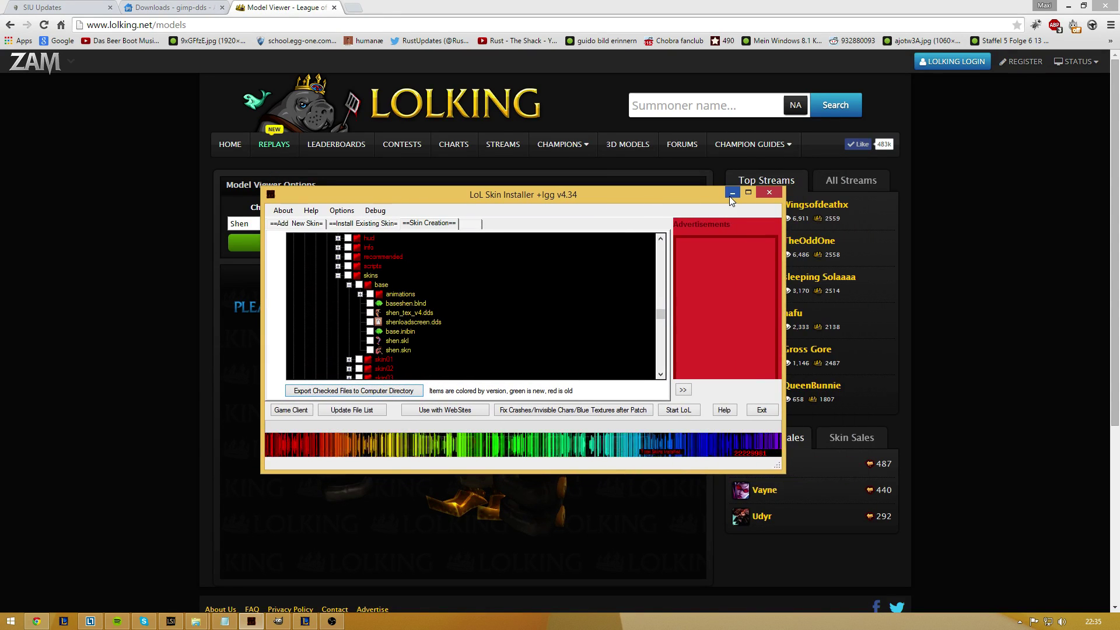
left_click(732, 193)
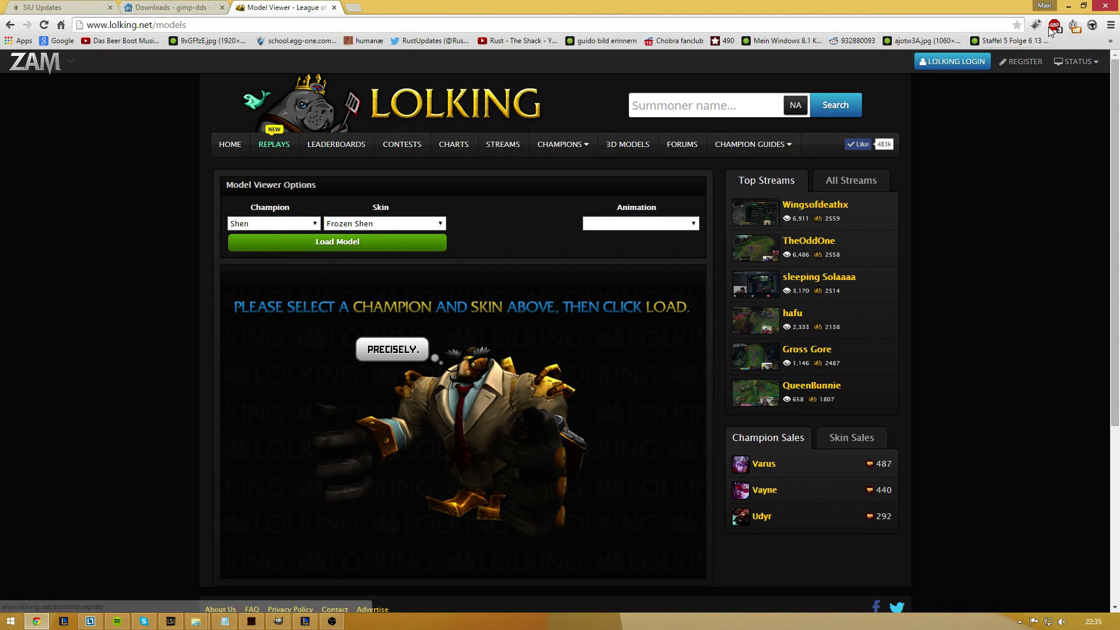
Minimize Chrome, the League client and Explorer, then open the desktop Skin Files folder maximized.
left_click(1072, 6)
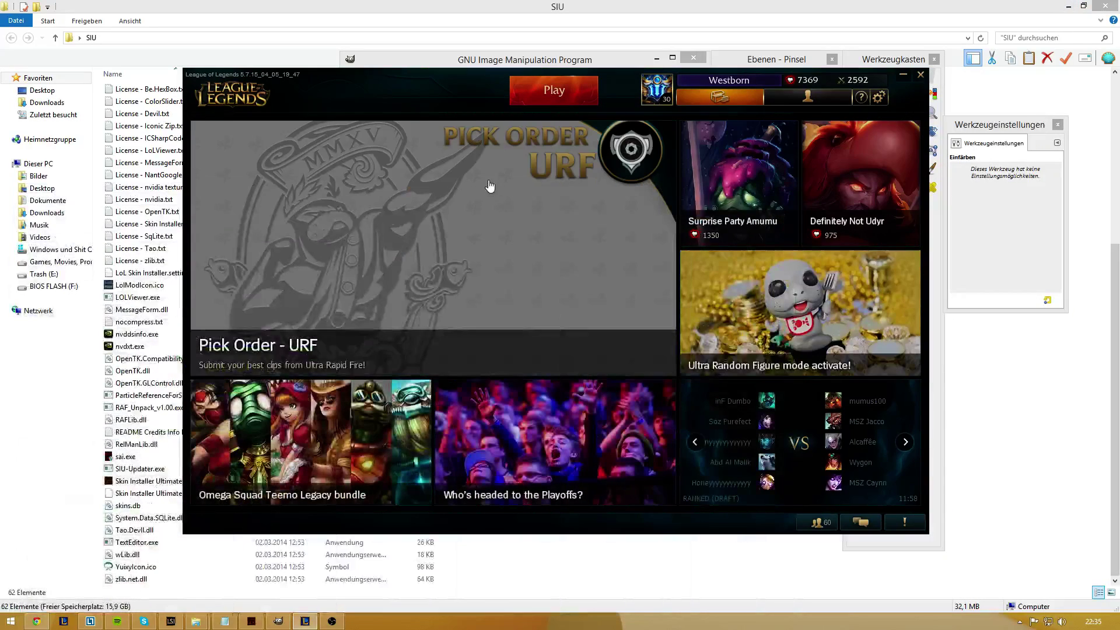
left_click(906, 82)
left_click(1068, 6)
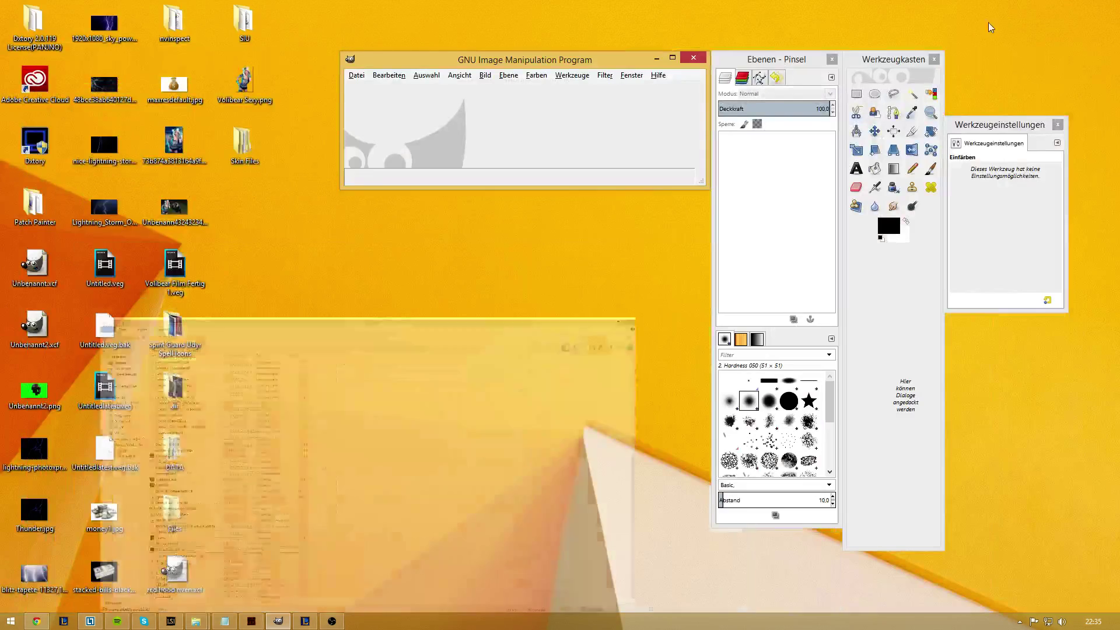
double_click(239, 143)
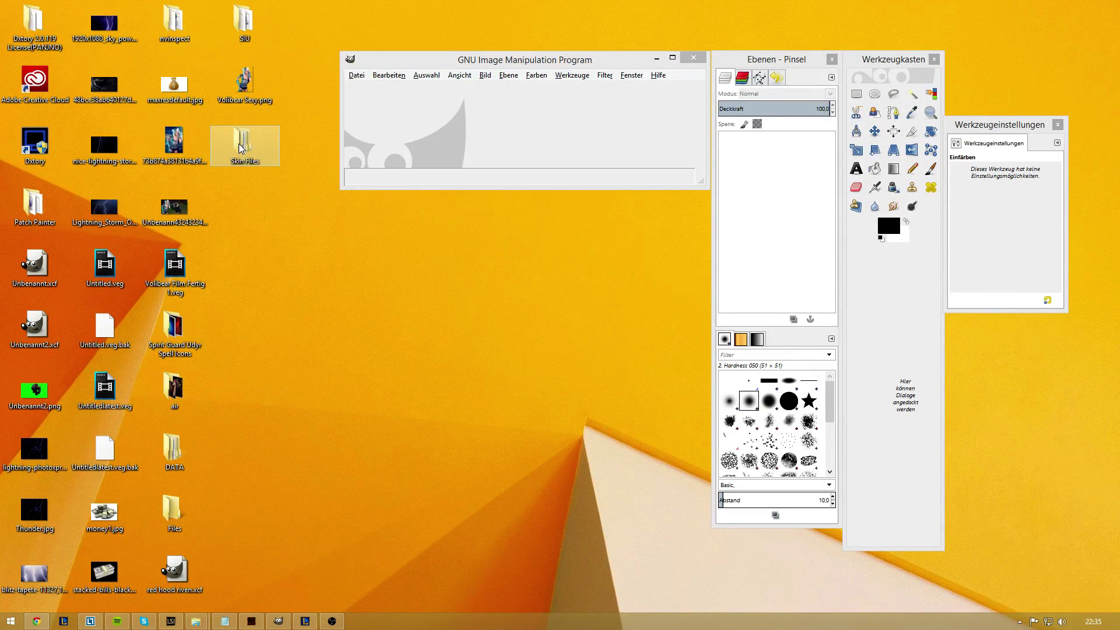
left_click_drag(586, 224, 492, 127)
left_click(848, 129)
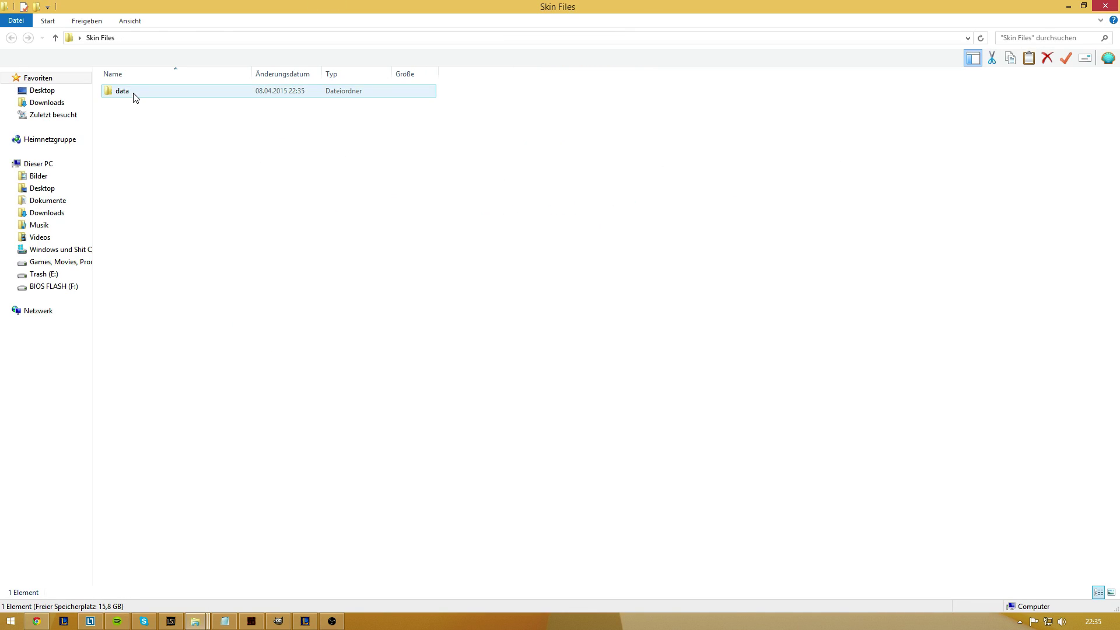
Browse into data > characters > shen > skins > base in the exported folder.
double_click(133, 95)
left_click(147, 93)
double_click(146, 92)
double_click(147, 93)
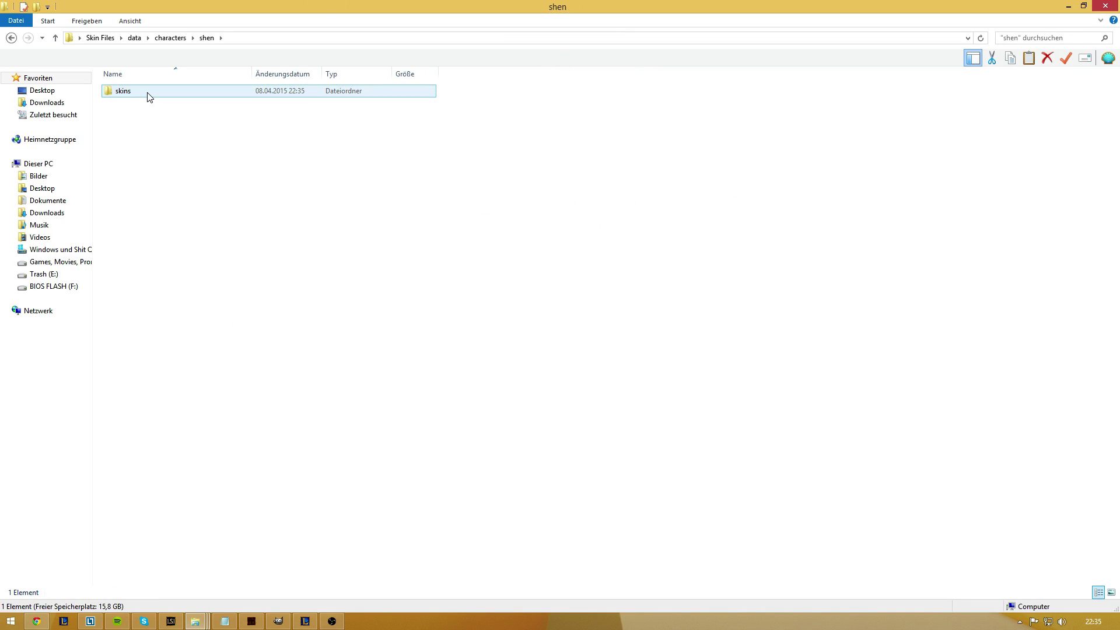
double_click(147, 94)
double_click(148, 93)
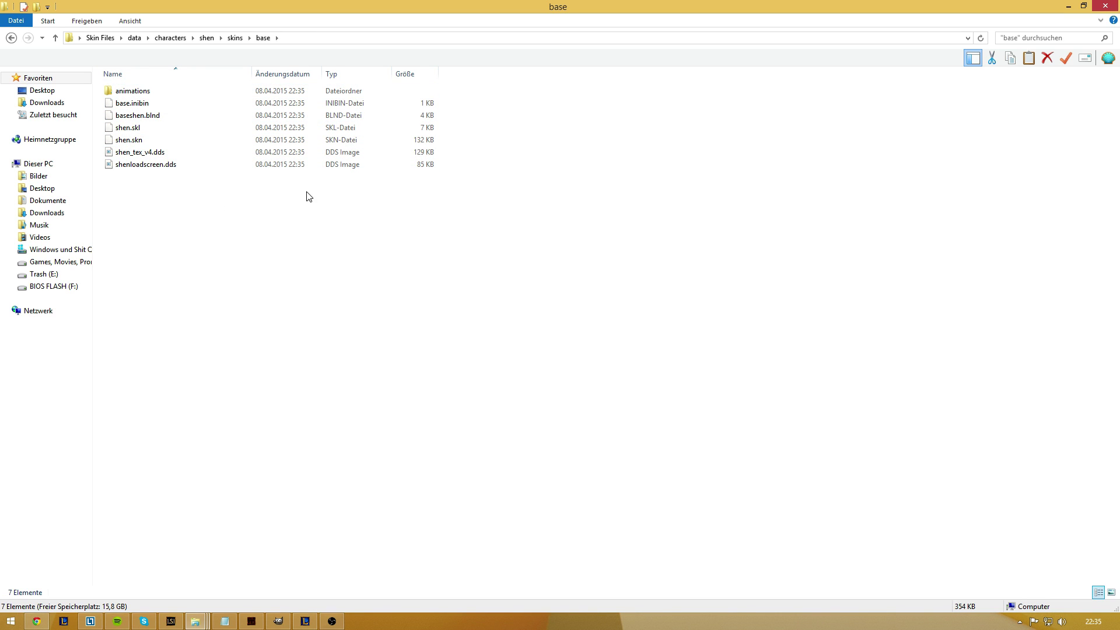
Drag shen_tex_v4.dds into GIMP to open it as a 512x512 texture.
left_click(174, 154)
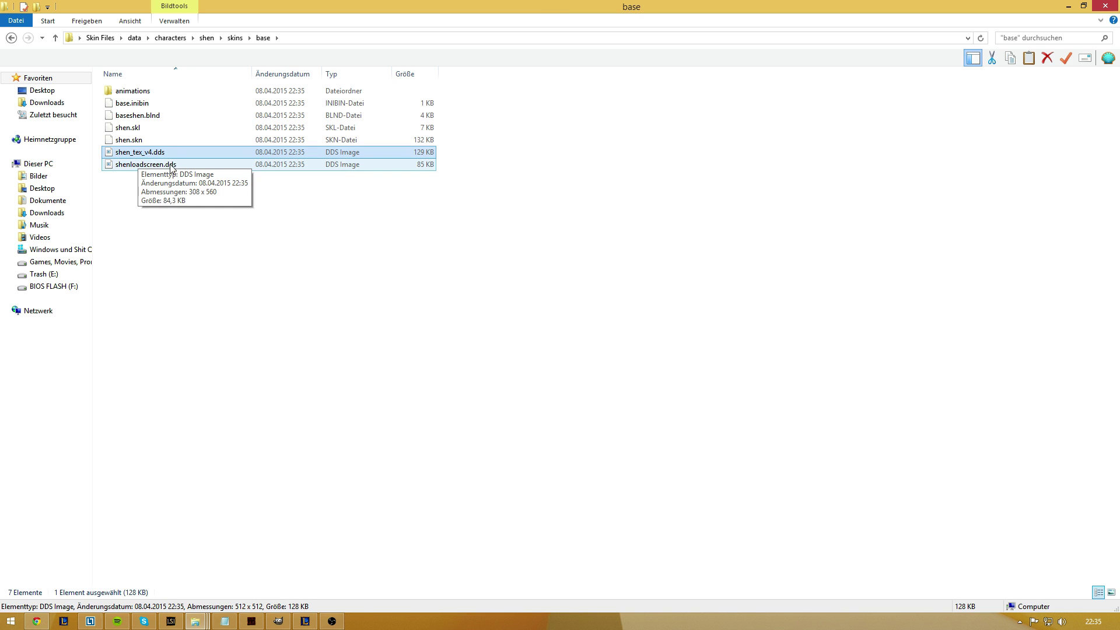
left_click(278, 622)
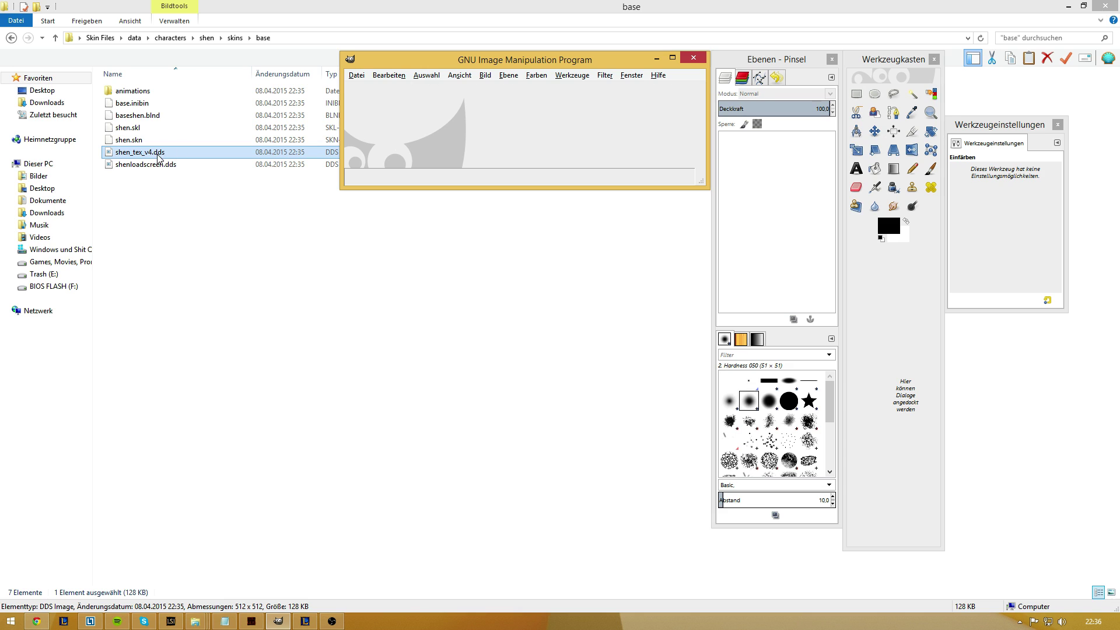
left_click_drag(159, 158, 500, 118)
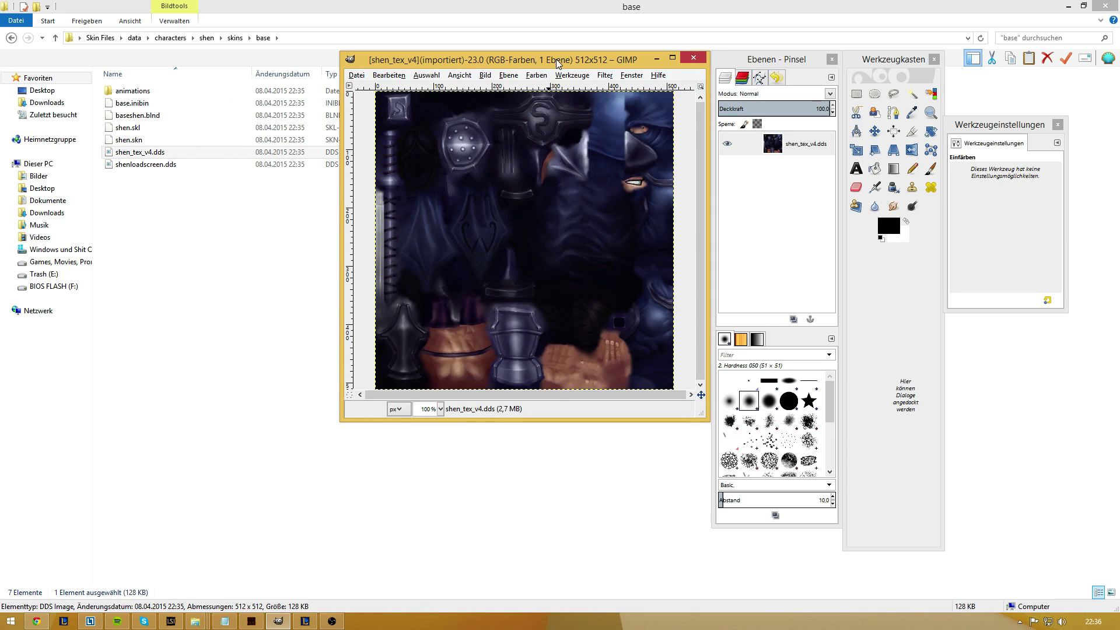
Maximize the shen_tex_v4.dds window, zoom to 150%, and restore the docks beside the image.
left_click_drag(557, 62, 497, 61)
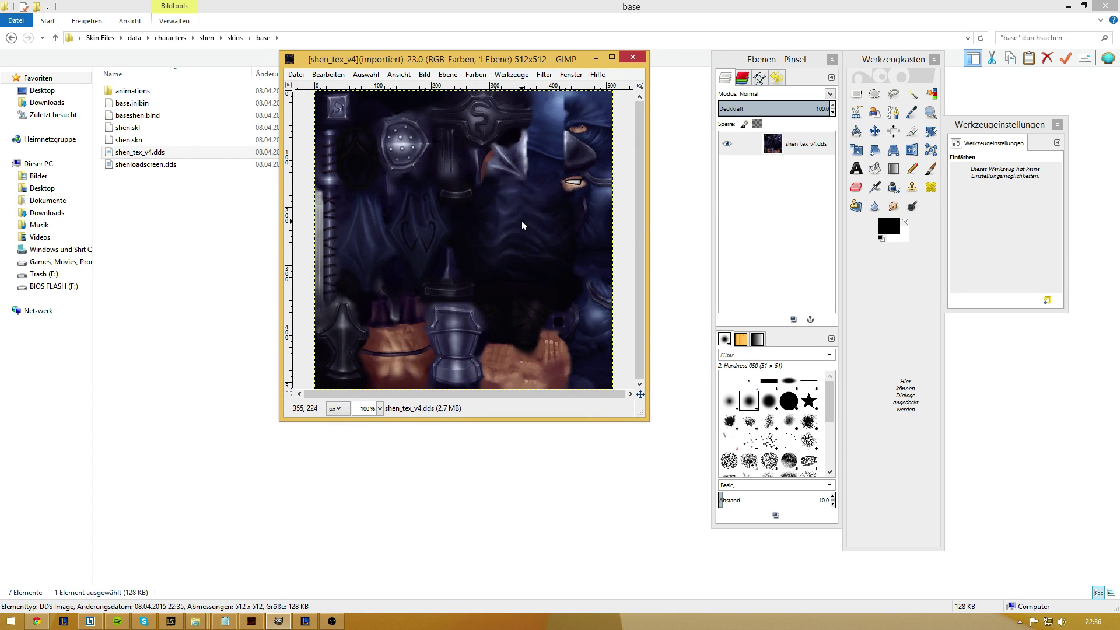
left_click(612, 58)
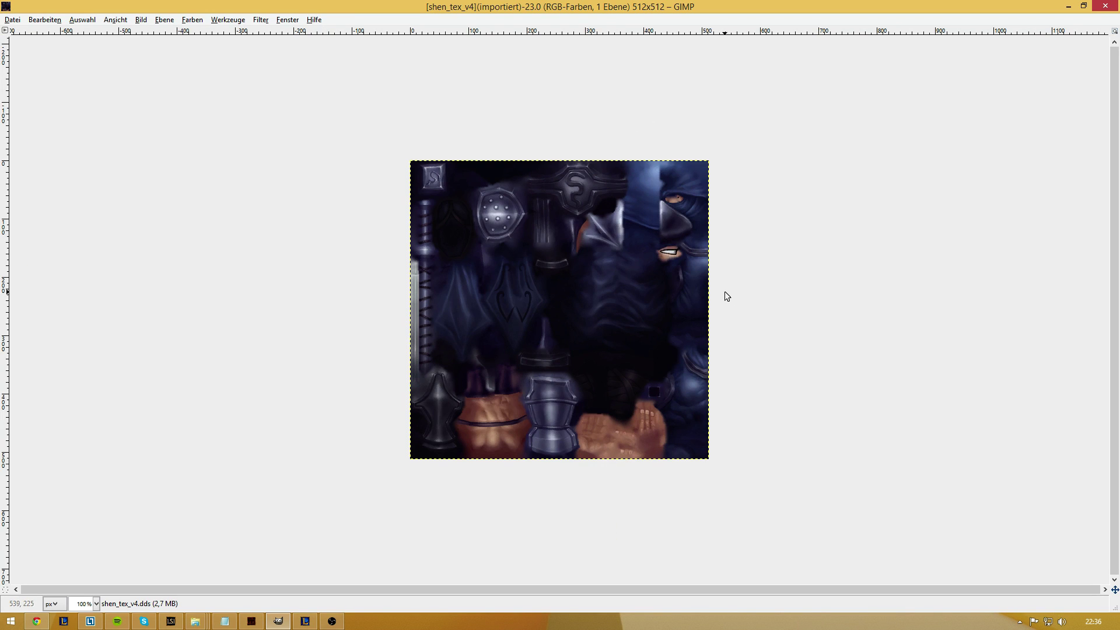
scroll(621, 381, "up", 1)
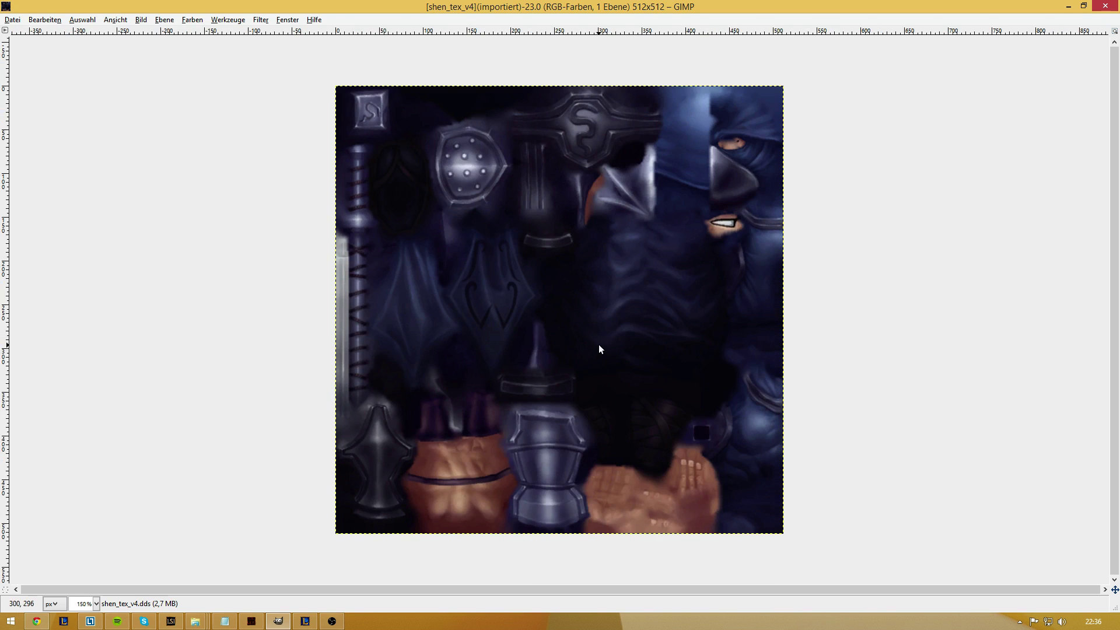
key("Tab")
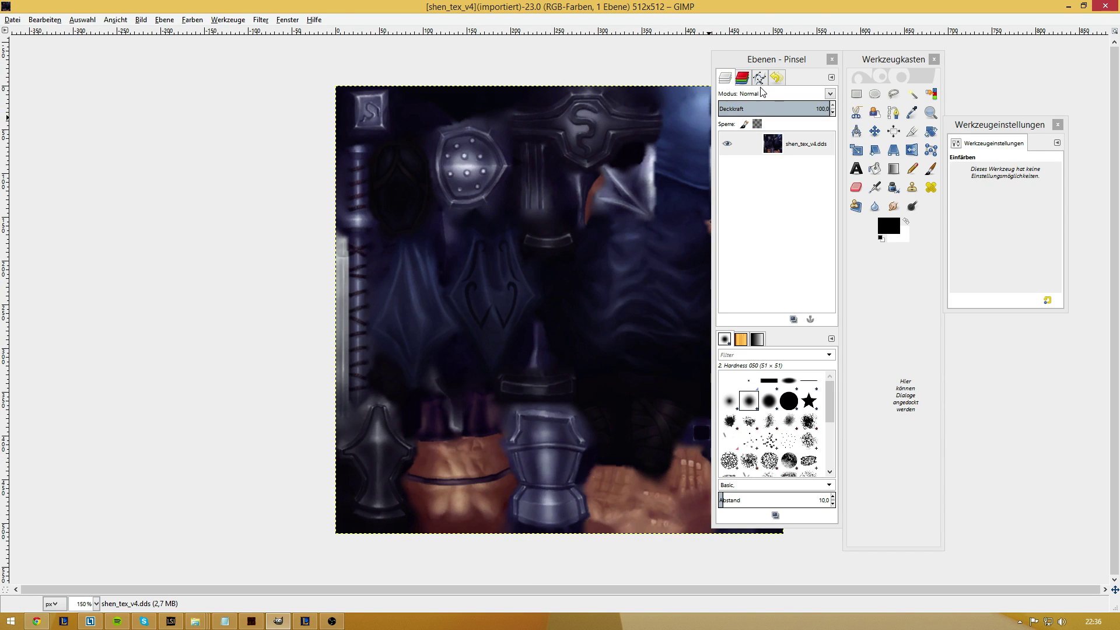
mouse_move(779, 64)
left_mouse_down()
mouse_move(829, 75)
mouse_move(914, 49)
mouse_move(861, 62)
left_mouse_up()
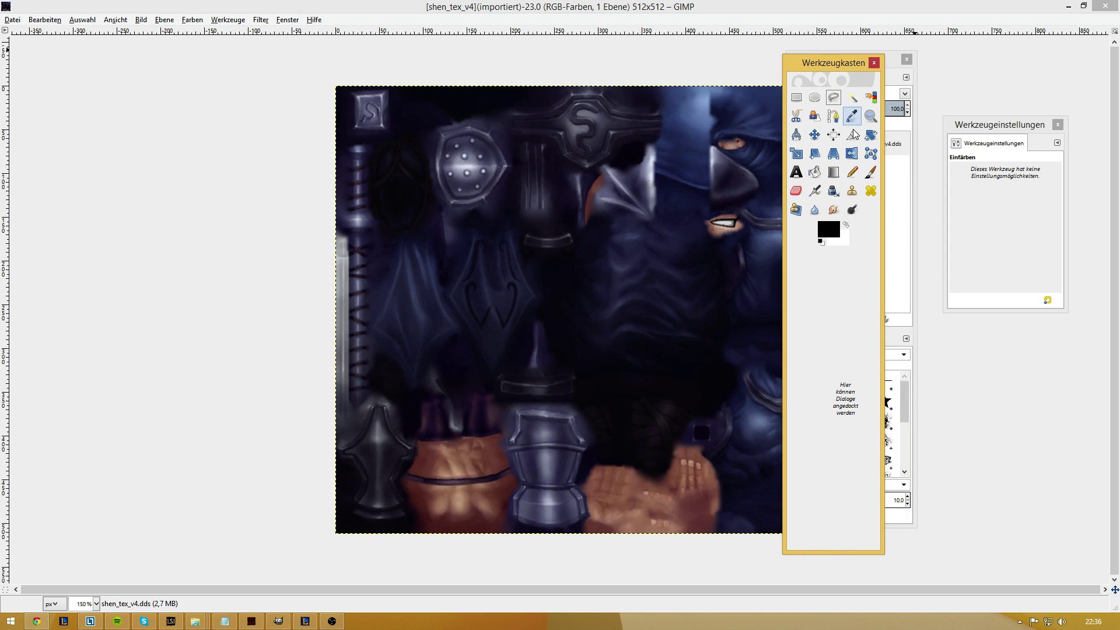
Switch to Free Select, zoom in to 300%, and move the Layers dock aside.
left_click(834, 102)
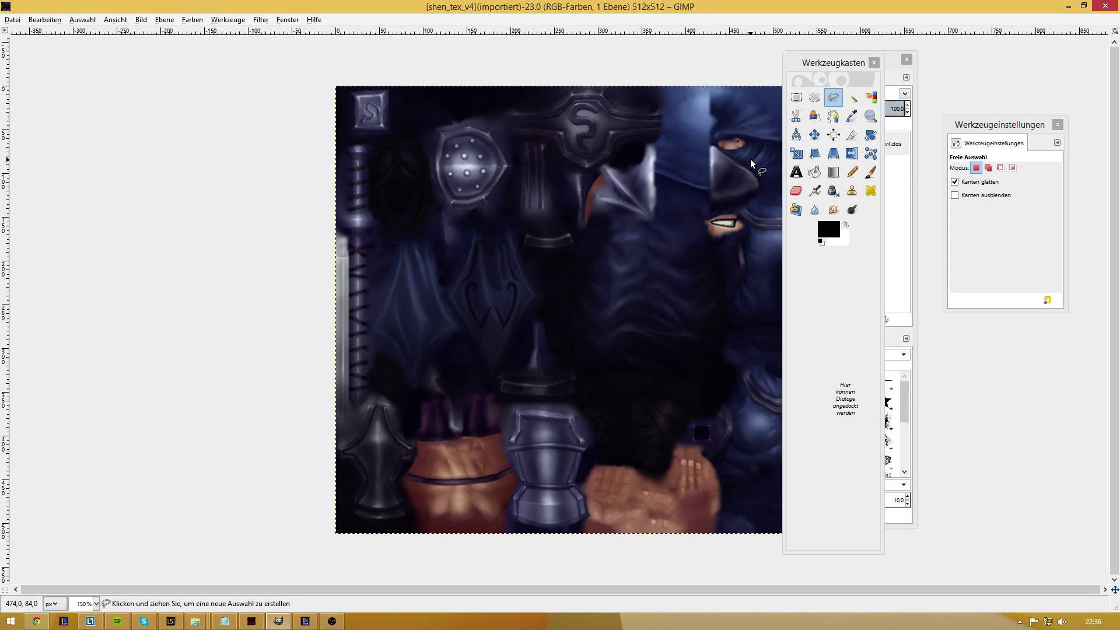
key("plus")
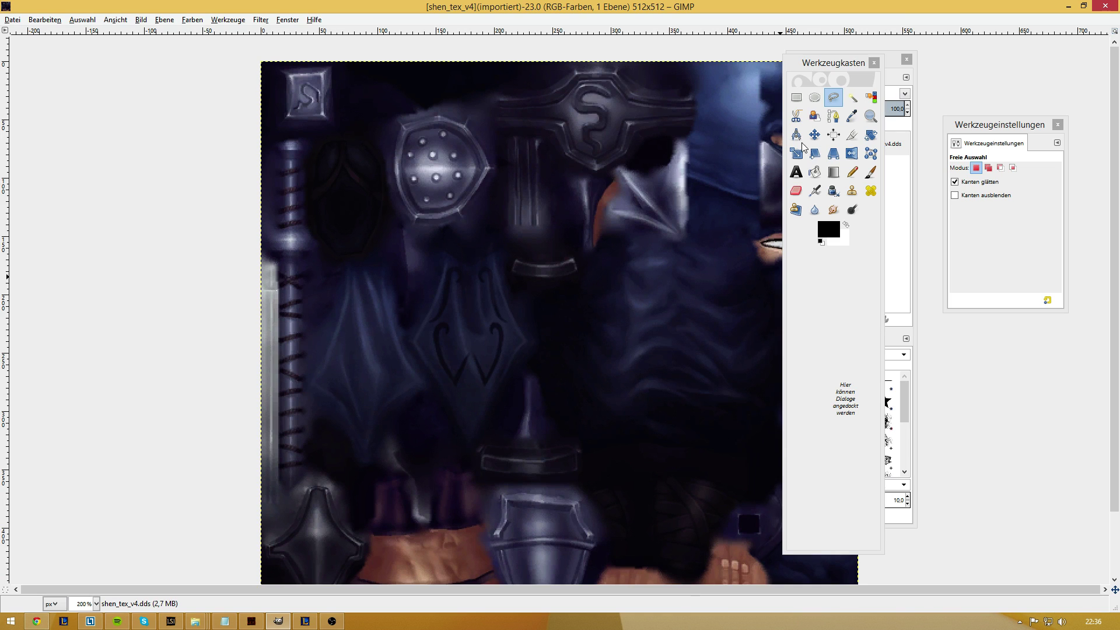
left_click(874, 212)
left_click_drag(874, 212, 915, 41)
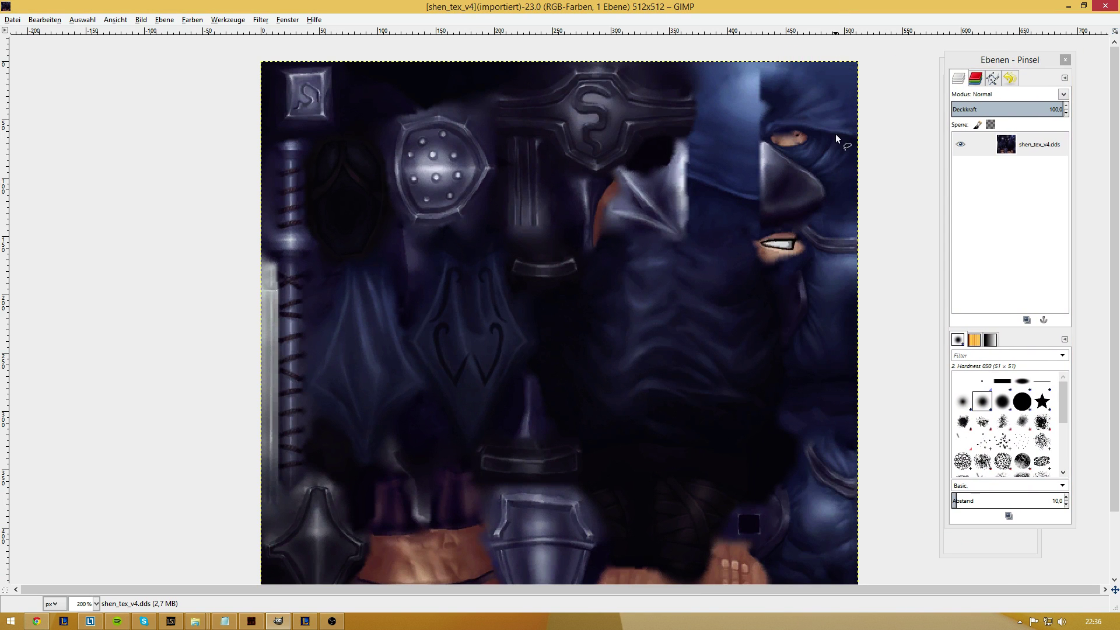
key("plus")
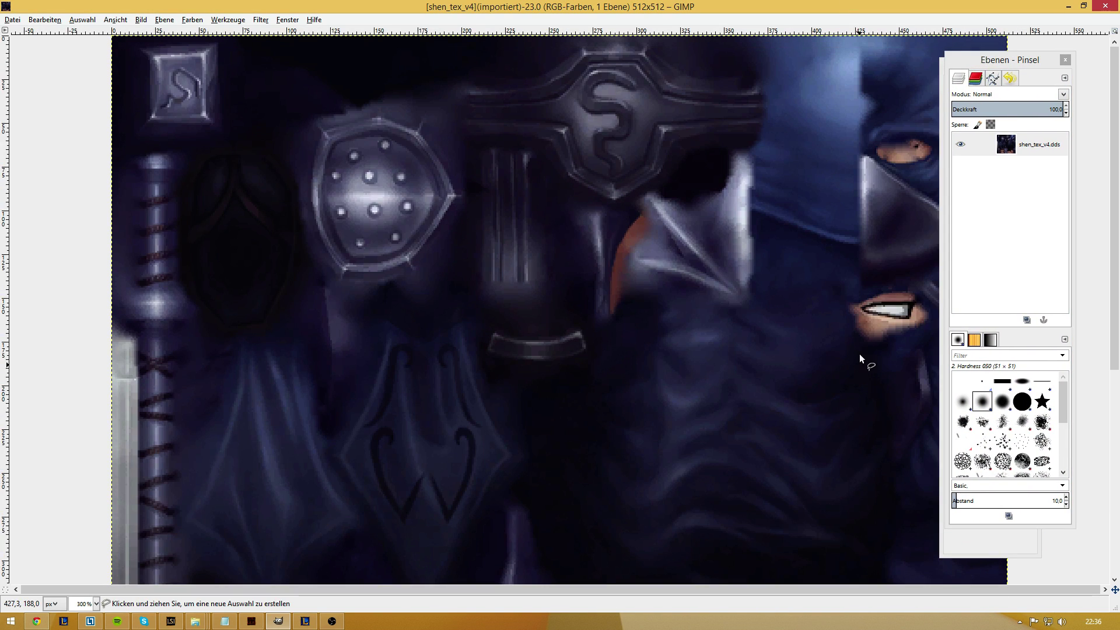
mouse_move(1002, 58)
left_mouse_down()
mouse_move(1059, 66)
mouse_move(1016, 65)
left_mouse_up()
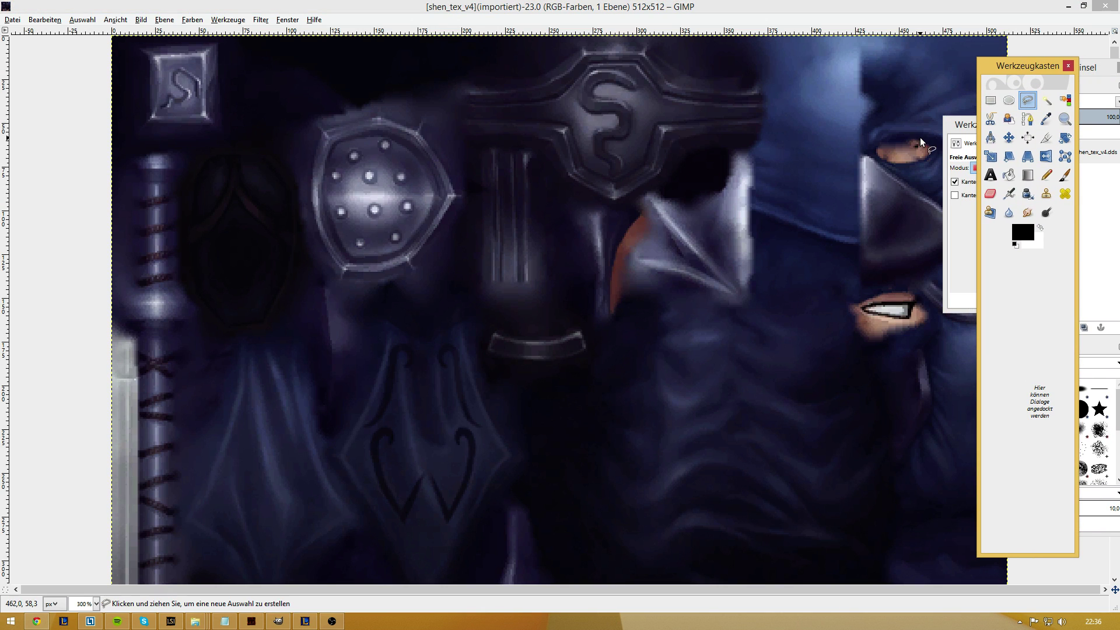
Trace a freehand selection around the orange eye near the texture's upper right.
left_click(928, 148)
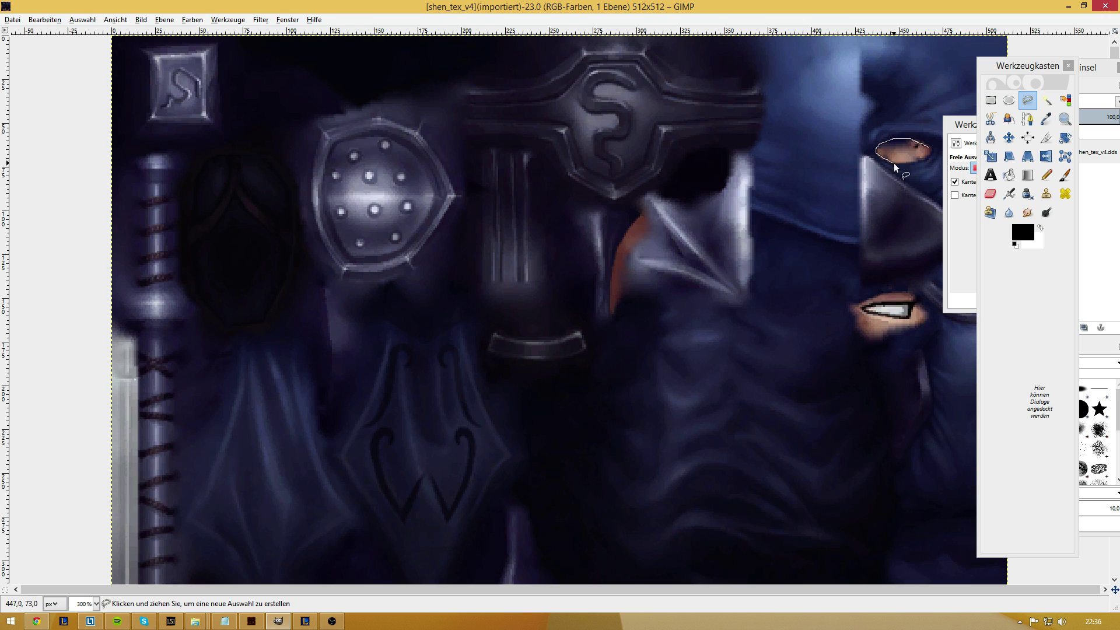
left_click(928, 148)
double_click(911, 145)
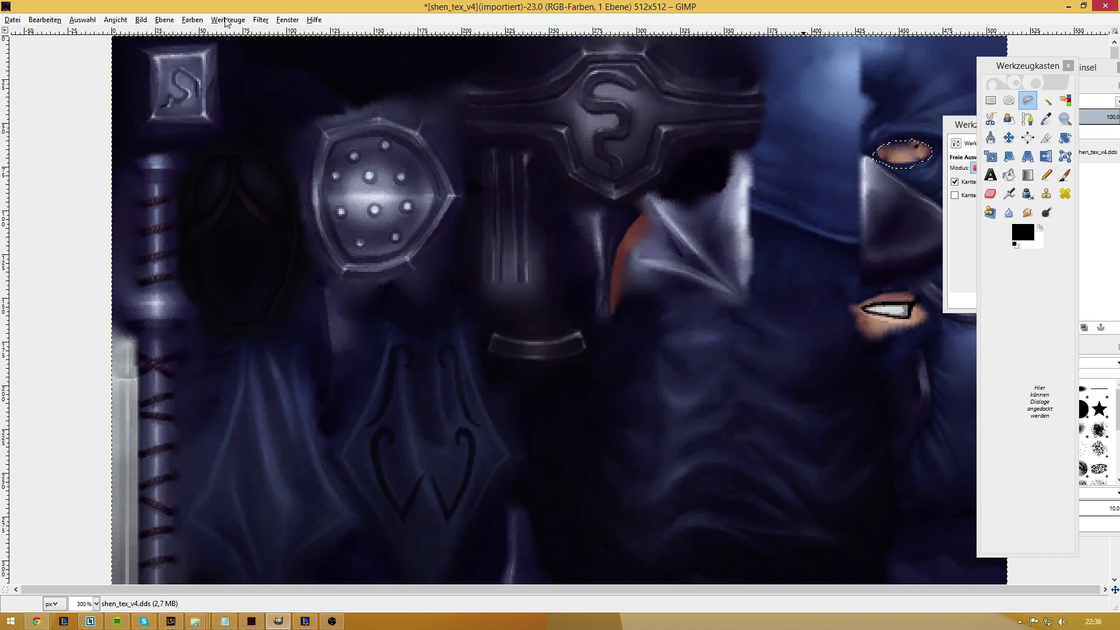
left_click(192, 20)
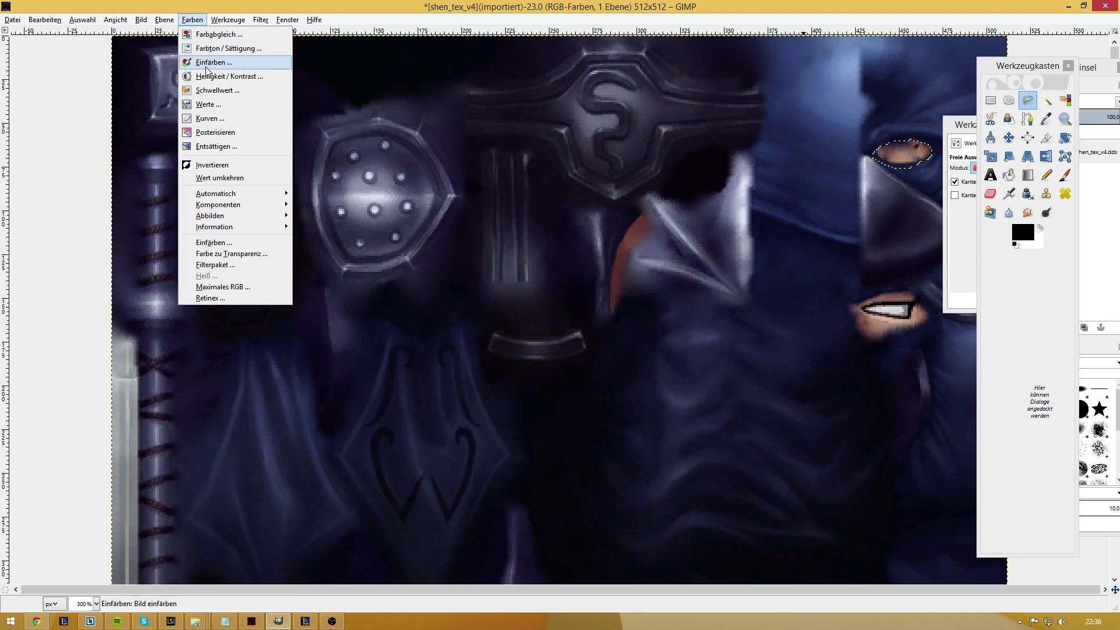
Colorize the selected eye red with hue 0, saturation 50 and lightness 0.
left_click(224, 66)
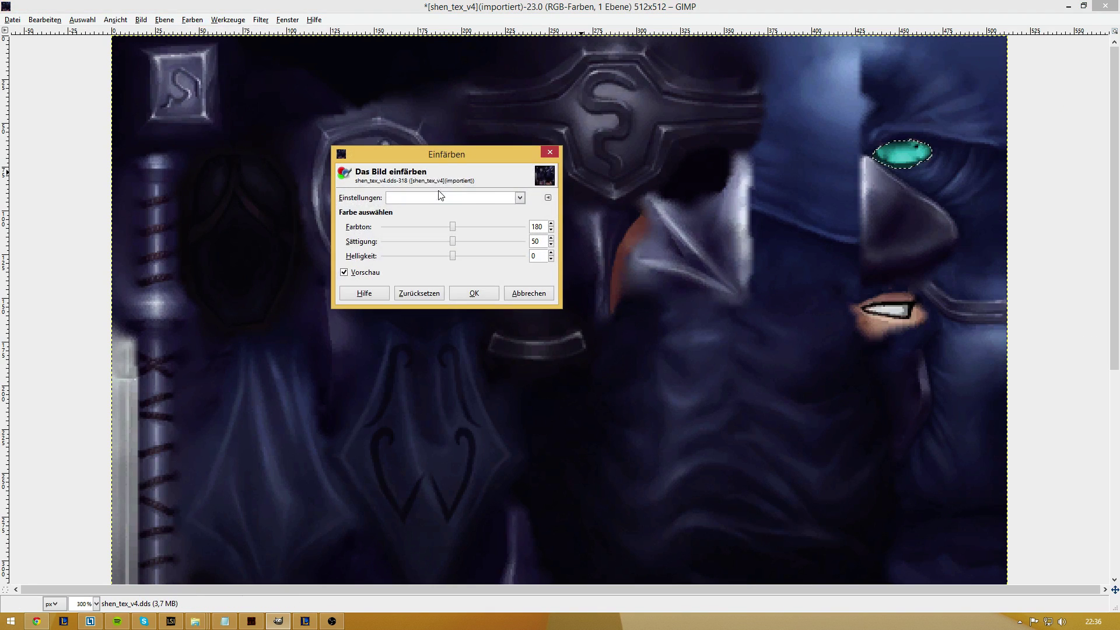
left_click_drag(431, 156, 484, 155)
left_click_drag(505, 226, 408, 236)
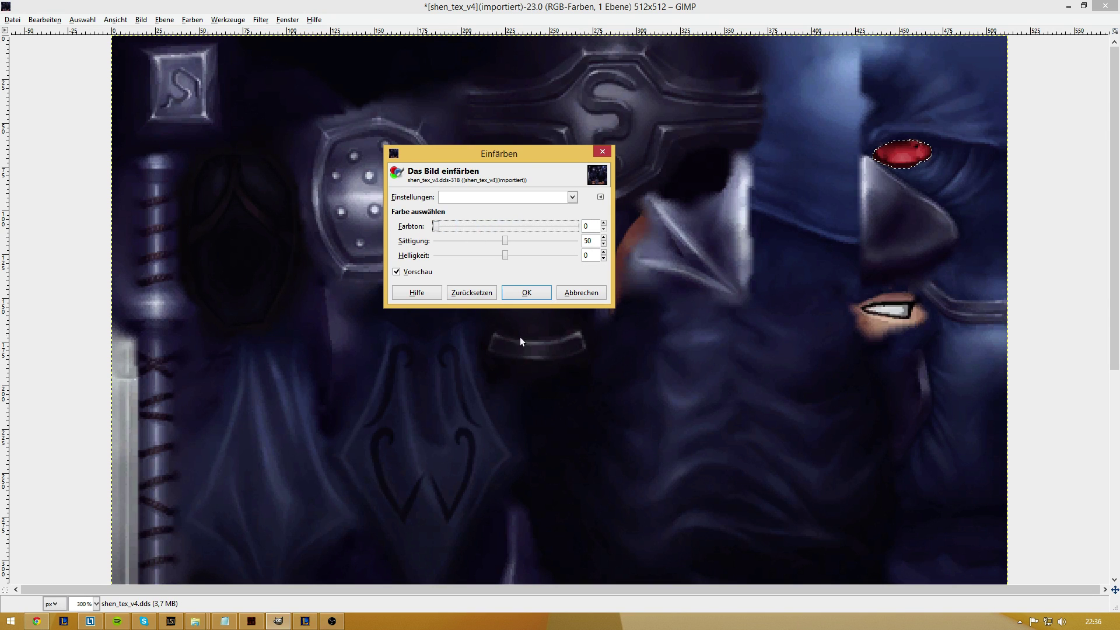
left_click(527, 295)
Rearrange the tool options panel and toolbox around the image.
left_click(997, 129)
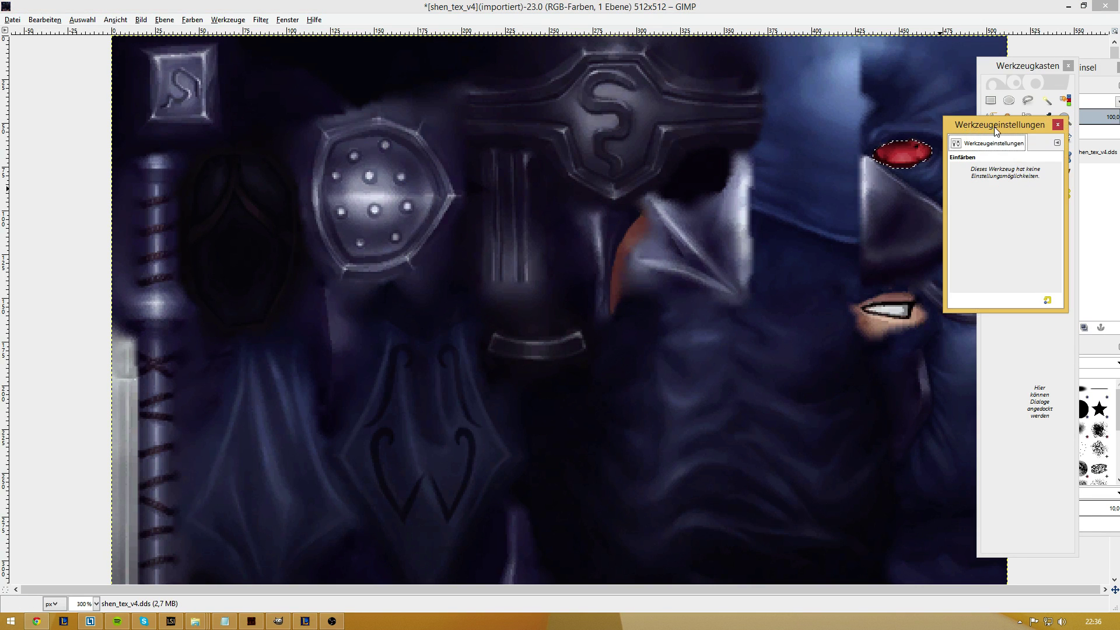
left_click_drag(996, 129, 676, 162)
left_click_drag(1032, 70, 546, 65)
left_click_drag(678, 158, 647, 166)
left_click(694, 7)
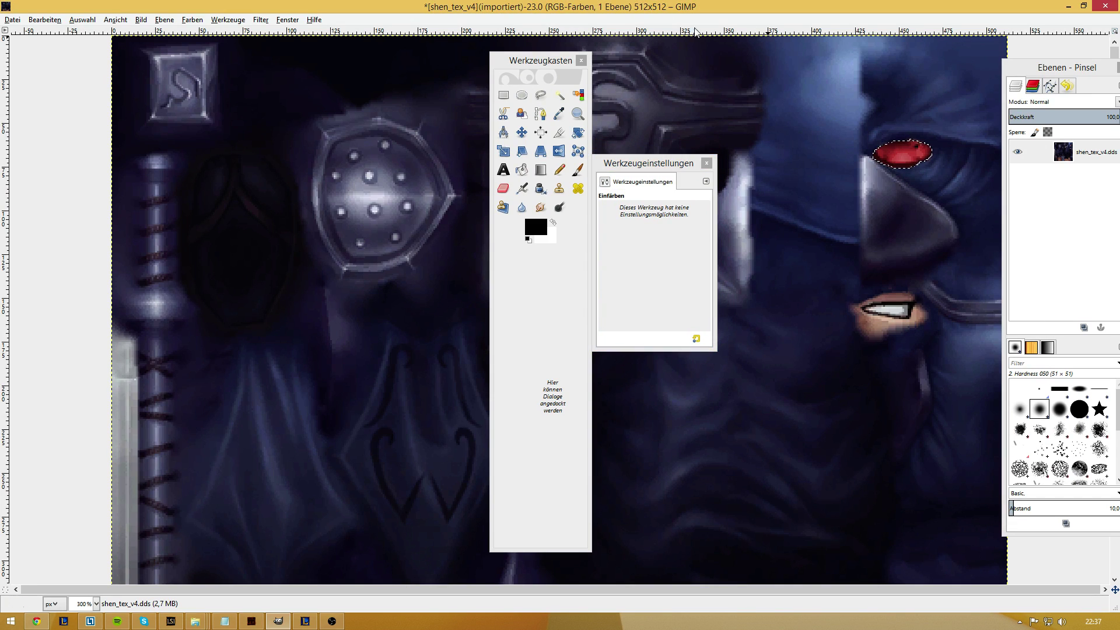
mouse_move(560, 60)
left_mouse_down()
mouse_move(729, 81)
mouse_move(832, 70)
left_mouse_up()
Select the Paintbrush (2. Hardness 050, size 5, black) and reposition the Tool Options and Layers docks.
left_click(694, 182)
left_click_drag(657, 166, 735, 198)
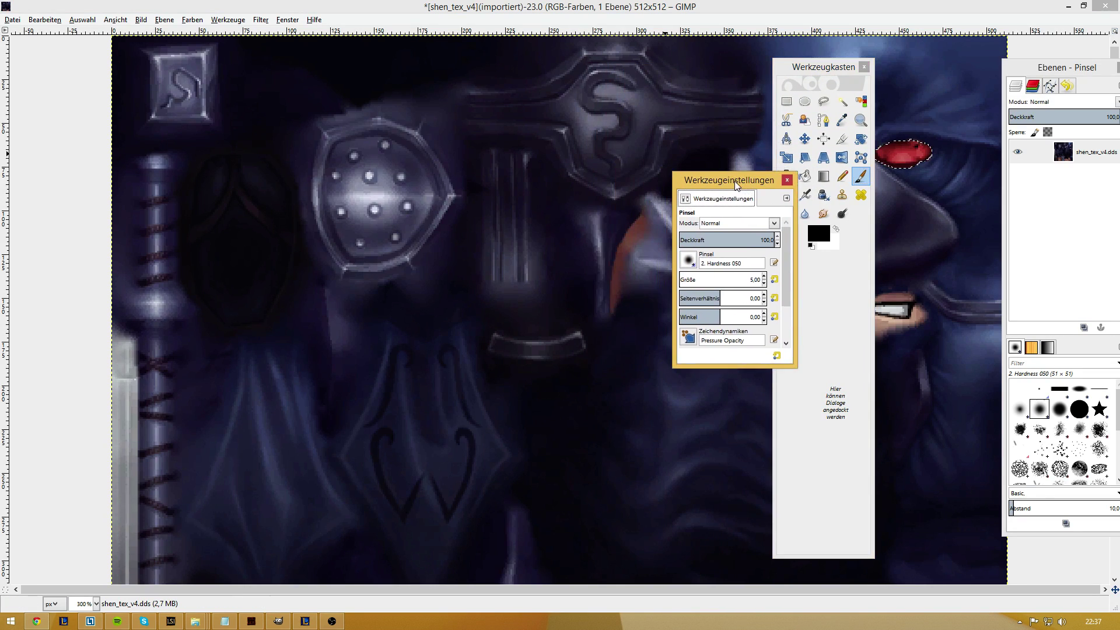
scroll(579, 260, "down", 5)
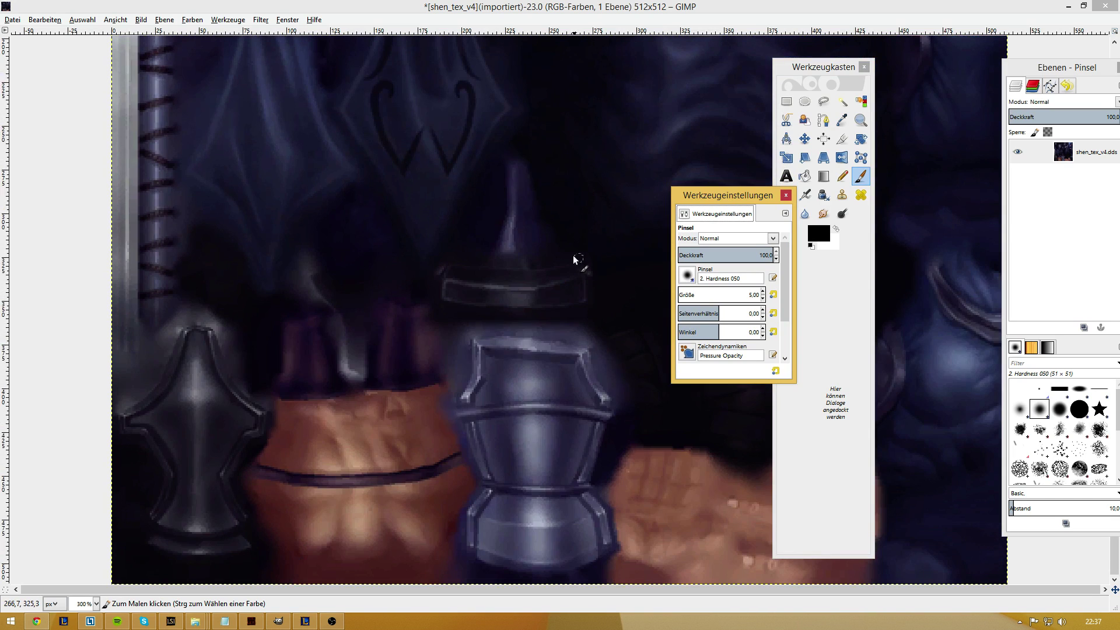
scroll(553, 266, "up", 5)
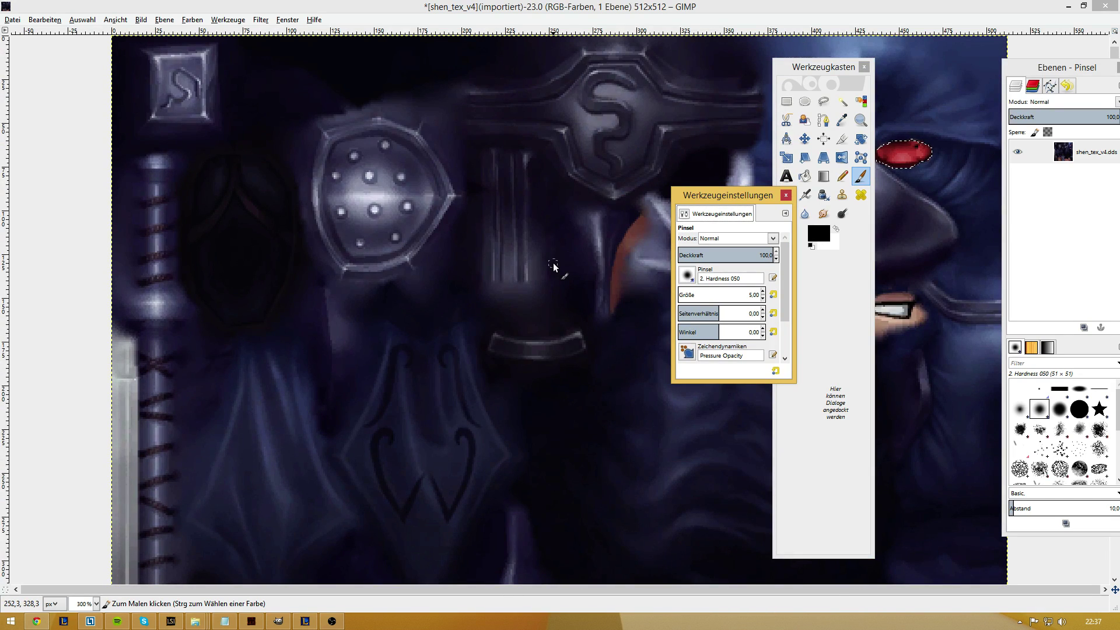
scroll(553, 266, "down", 5)
scroll(542, 292, "up", 5)
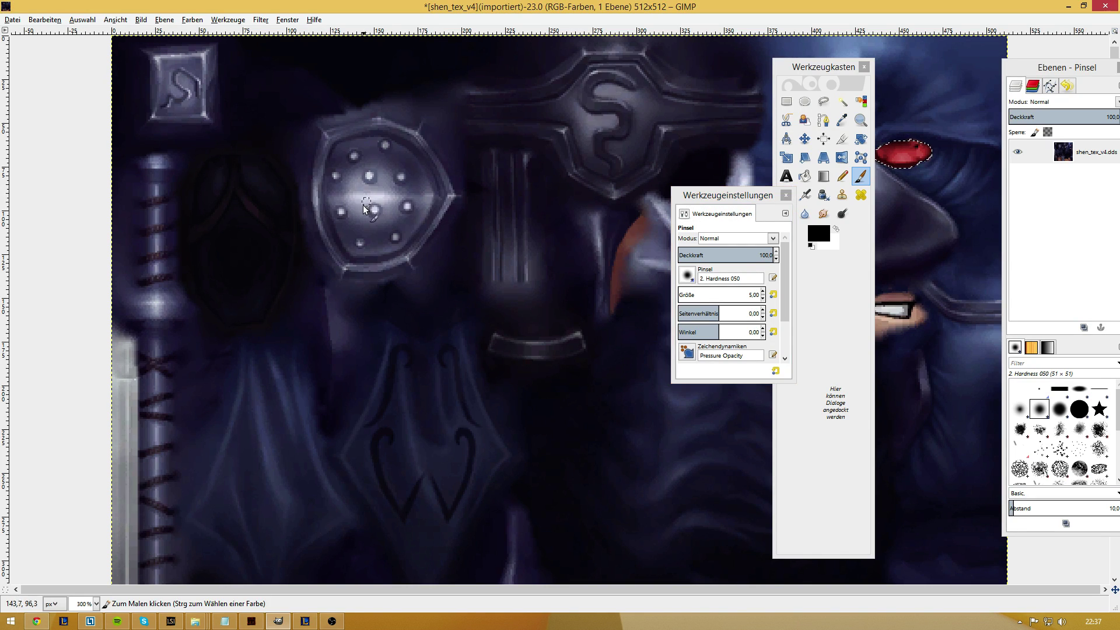
left_click_drag(1068, 67, 922, 67)
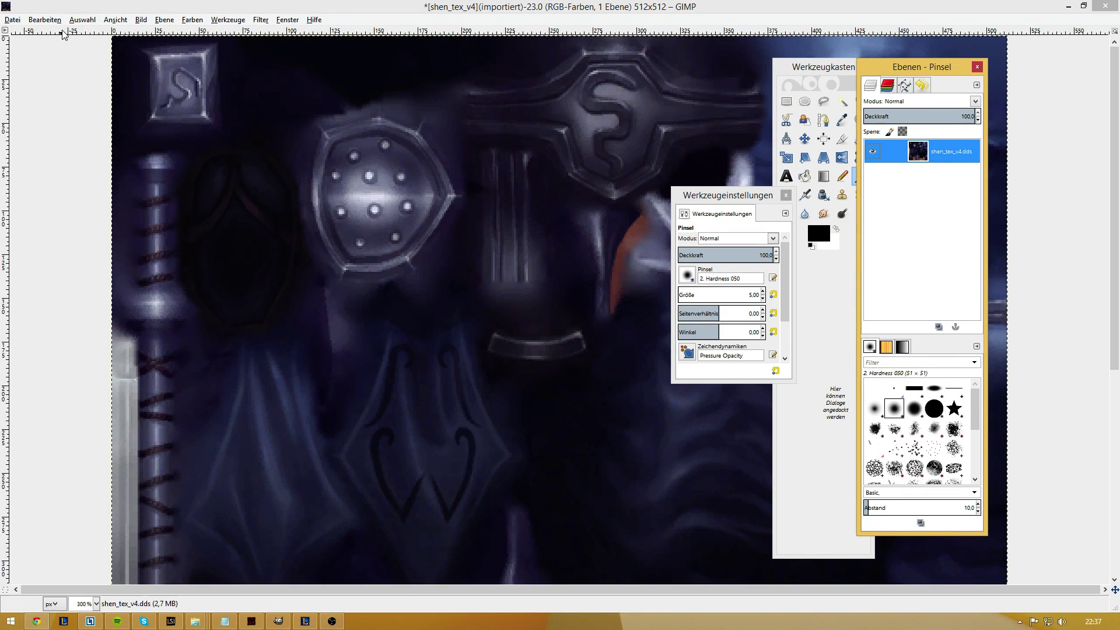
Clear the eye selection with Select > None, then undo a trial black stroke on the shield.
left_click(82, 19)
left_click(87, 45)
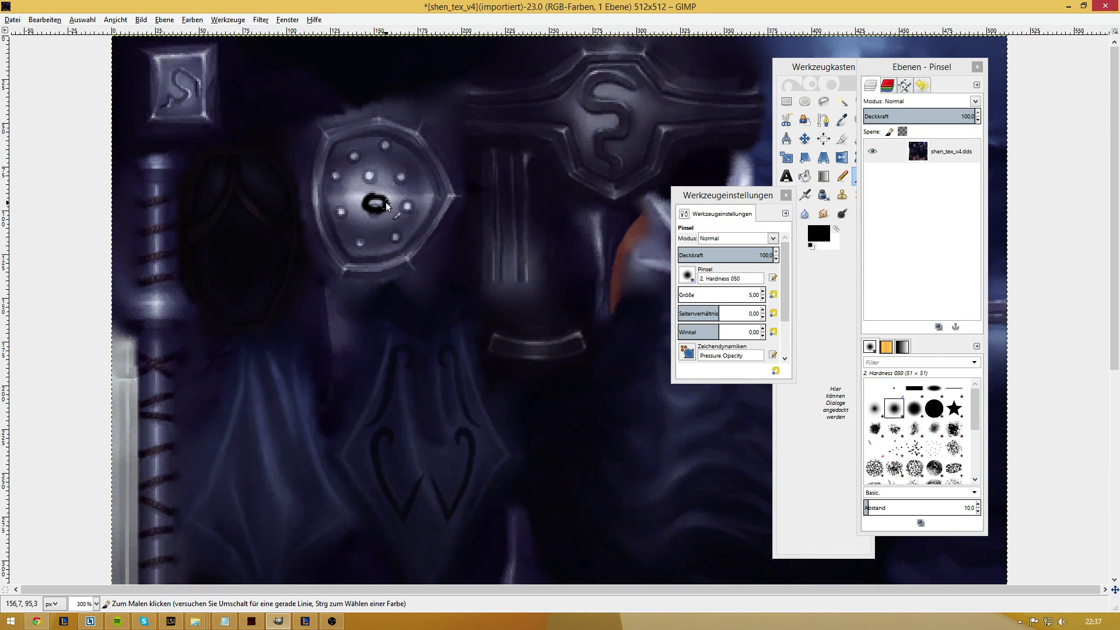
left_click_drag(325, 196, 355, 198)
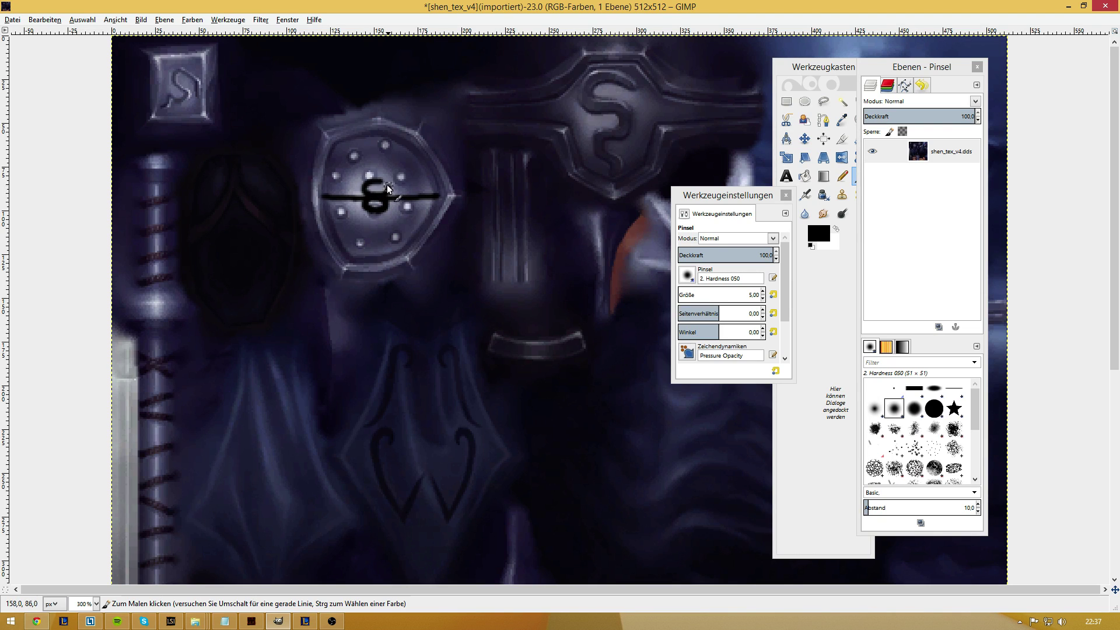
key("ctrl+z")
key("ctrl+z")
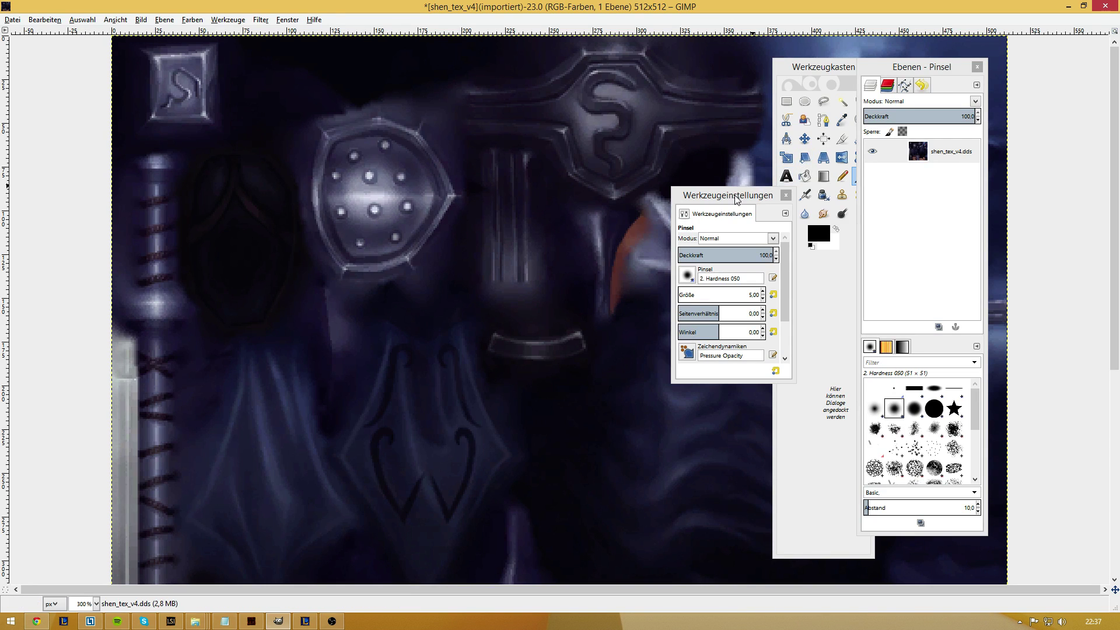
left_click_drag(737, 197, 699, 175)
Stamp green peppers over the round studded shield using the z Pepper brush.
left_click(650, 253)
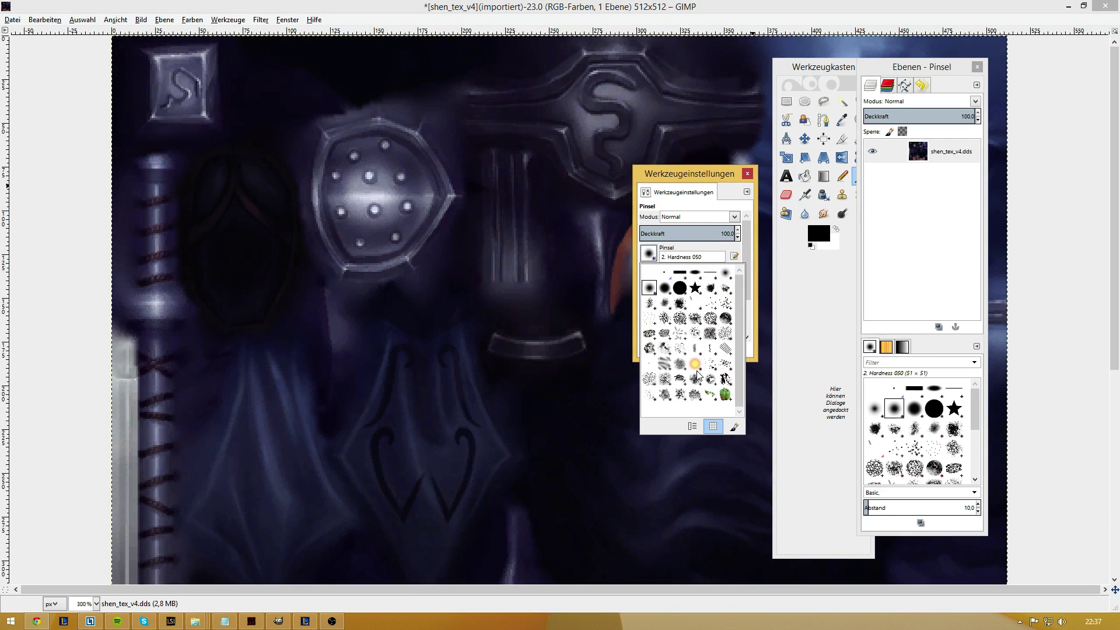
left_click(725, 396)
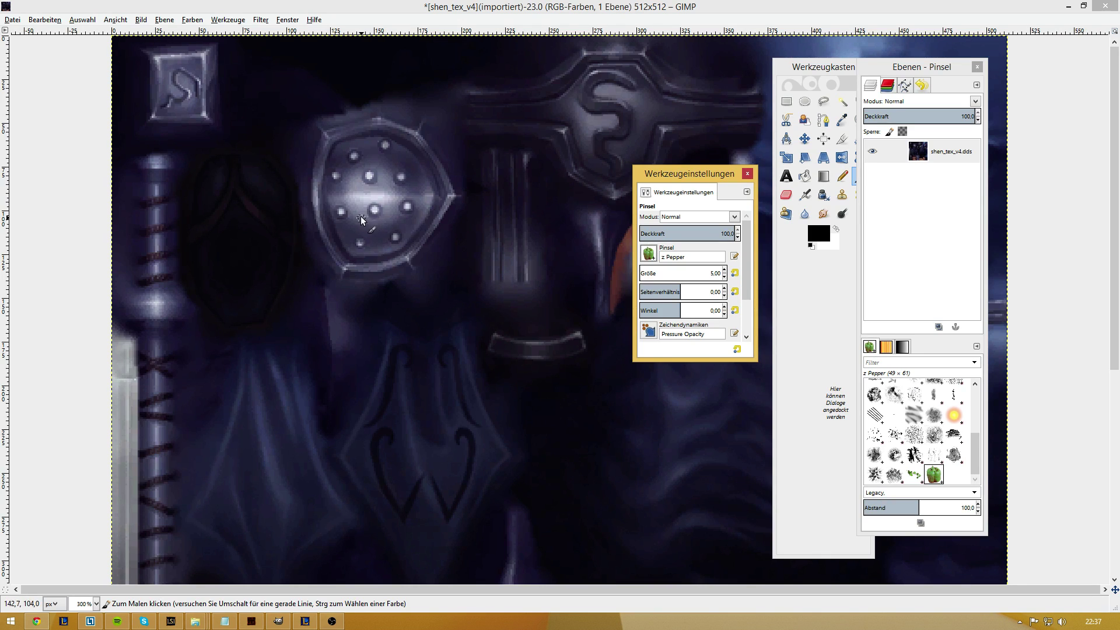
mouse_move(361, 220)
left_mouse_down()
mouse_move(391, 216)
mouse_move(389, 203)
mouse_move(356, 187)
mouse_move(364, 170)
mouse_move(381, 165)
mouse_move(385, 185)
mouse_move(406, 189)
mouse_move(413, 174)
mouse_move(354, 143)
mouse_move(334, 225)
mouse_move(373, 246)
mouse_move(351, 247)
mouse_move(365, 228)
mouse_move(383, 246)
mouse_move(409, 235)
mouse_move(391, 212)
mouse_move(419, 177)
mouse_move(386, 158)
mouse_move(398, 148)
mouse_move(381, 137)
mouse_move(366, 158)
mouse_move(333, 162)
mouse_move(322, 185)
mouse_move(330, 196)
mouse_move(360, 194)
left_mouse_up()
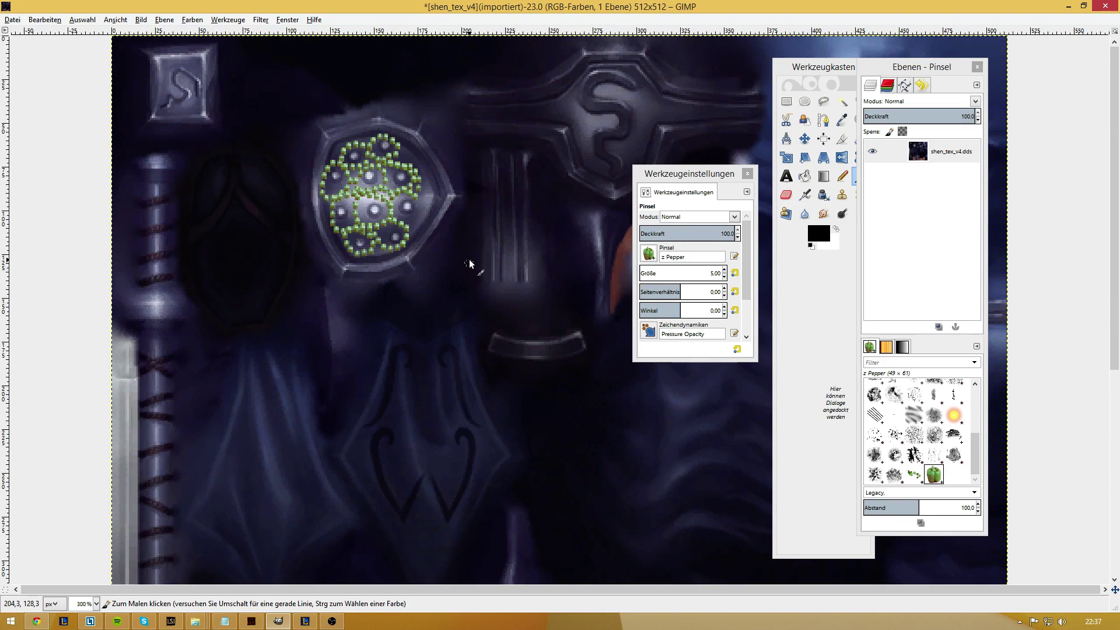
scroll(468, 252, "down", 10)
scroll(406, 233, "up", 10)
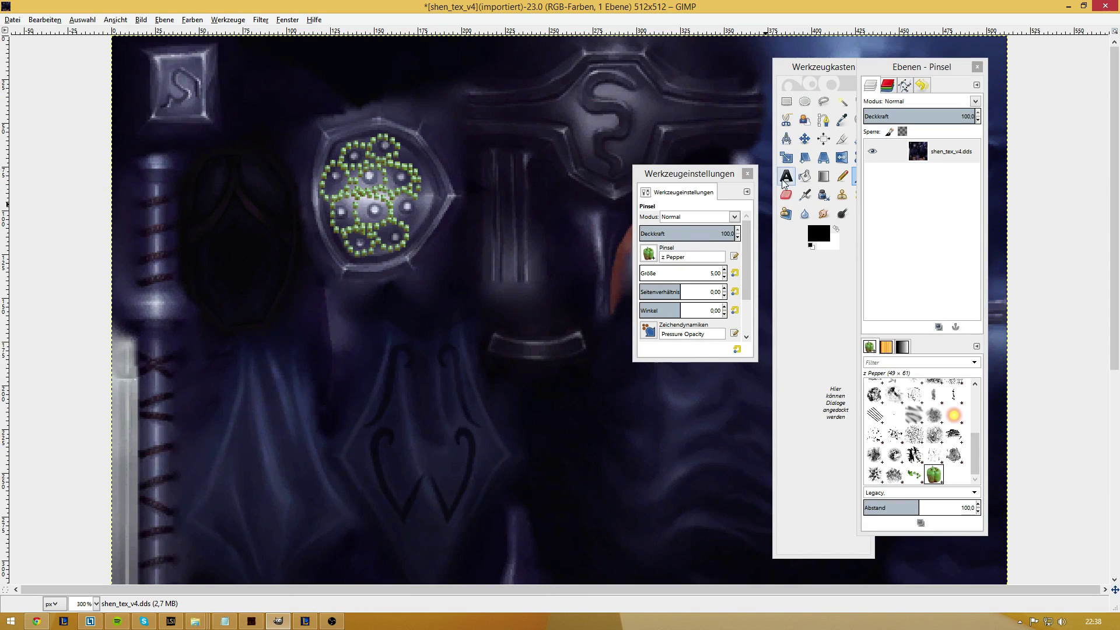
Move the toolbox left and lasso-select the S emblem near the texture's top.
left_click_drag(837, 70, 444, 92)
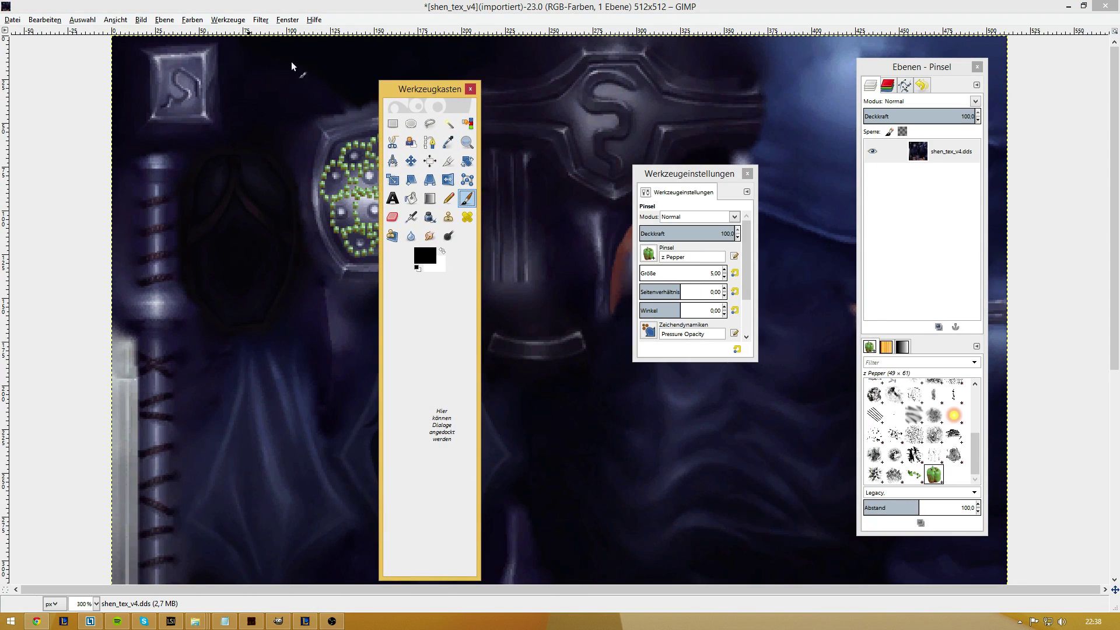
left_click(430, 123)
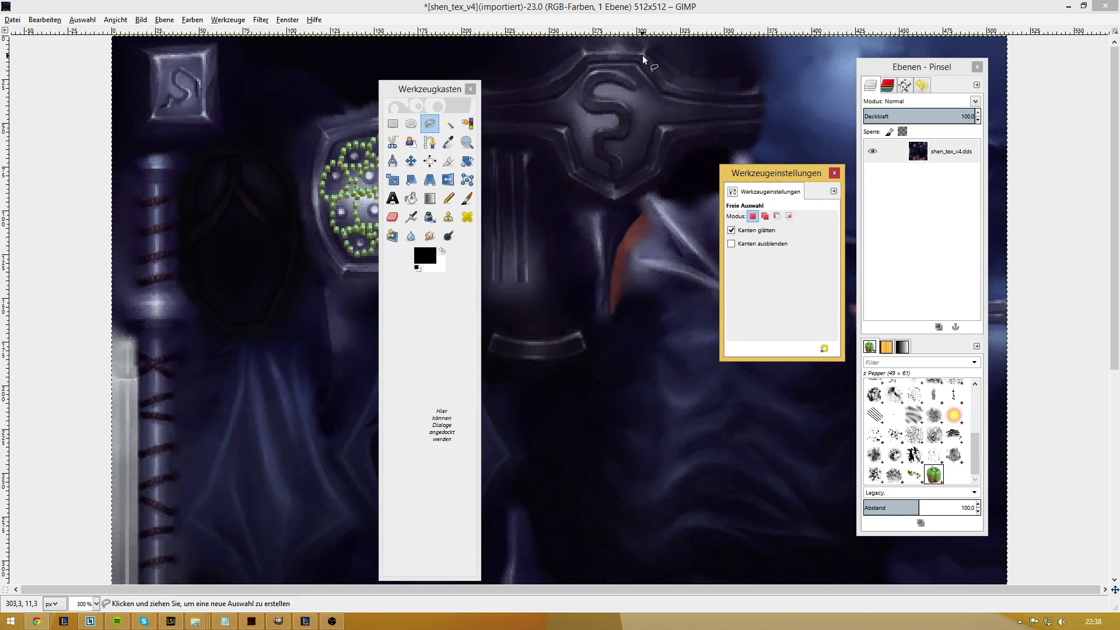
mouse_move(643, 55)
left_mouse_down()
mouse_move(579, 63)
mouse_move(566, 112)
mouse_move(570, 171)
mouse_move(607, 195)
mouse_move(643, 188)
mouse_move(666, 128)
left_mouse_up()
left_click_drag(658, 78, 644, 55)
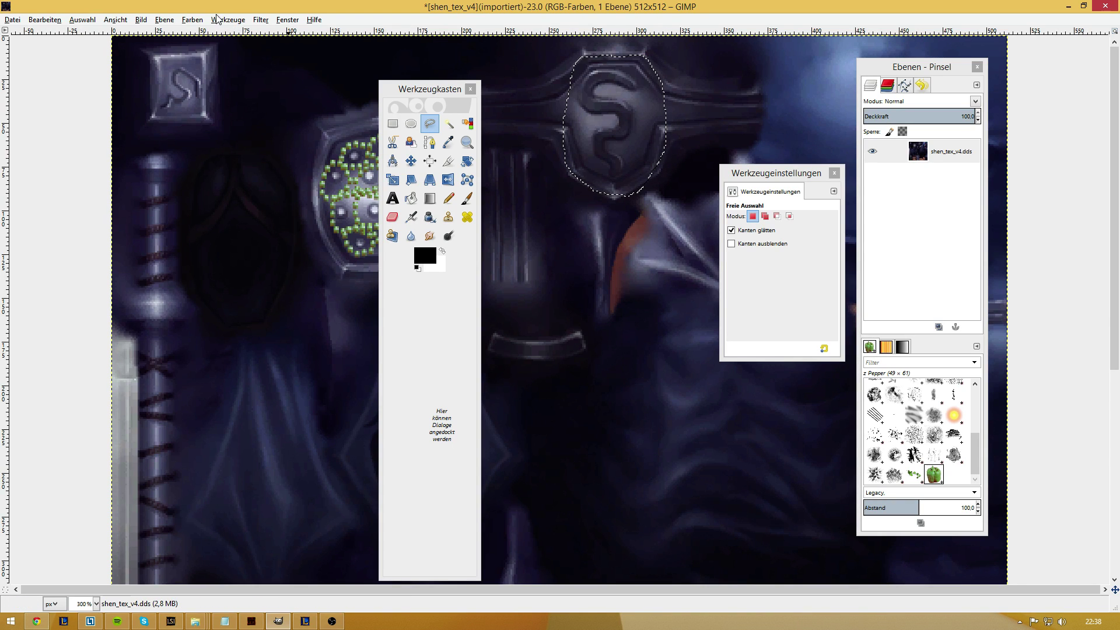
Colorize the S emblem red with Farbton 0, after backing out of Hue-Saturation.
left_click(193, 20)
left_click(219, 54)
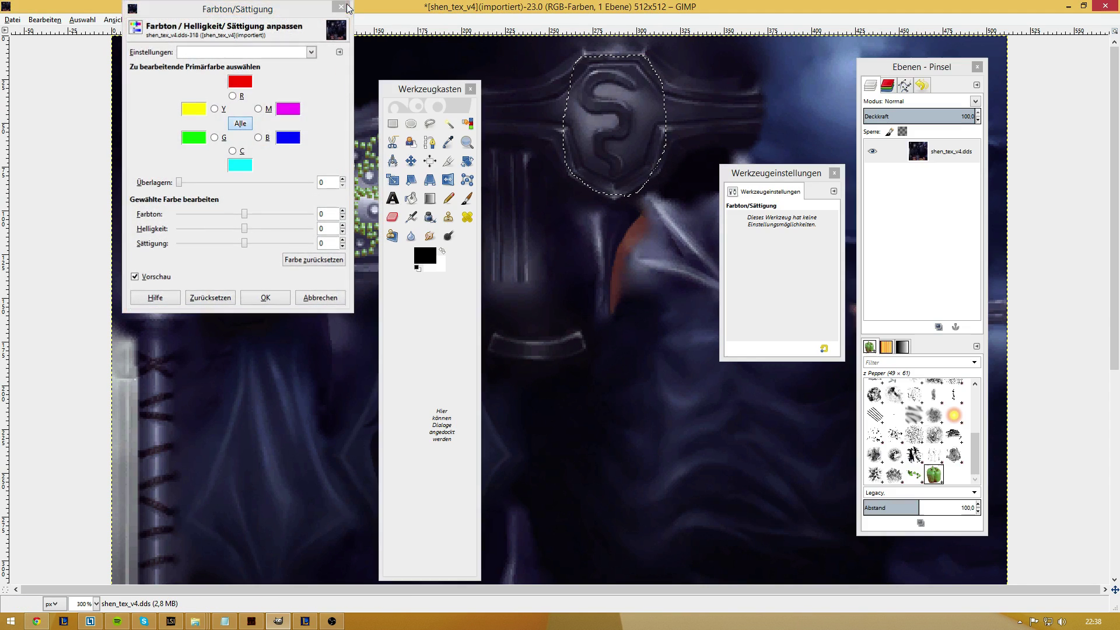
left_click(317, 295)
left_click(193, 20)
left_click(213, 62)
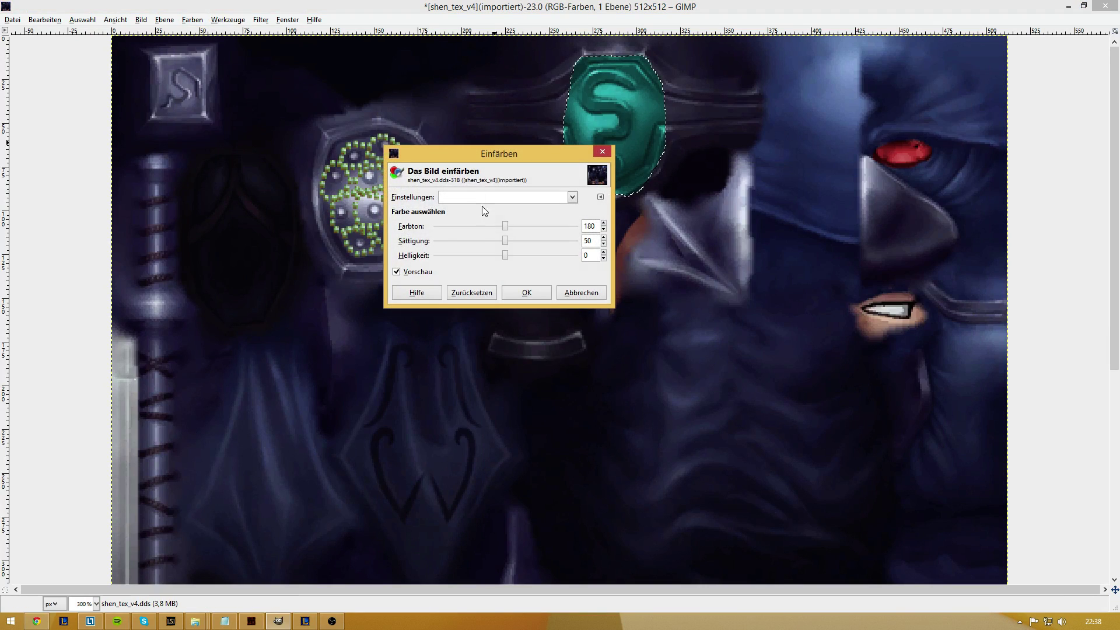
left_click_drag(505, 225, 434, 233)
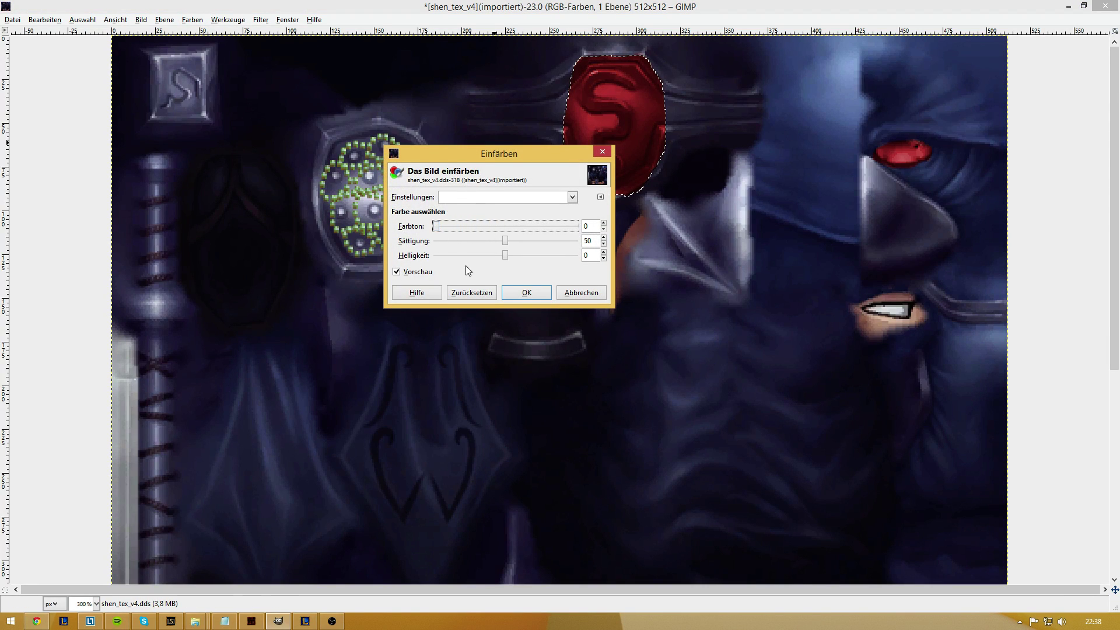
left_click(526, 293)
Reopen and cancel Einfärben so the emblem stays red, then uncover more of the texture.
left_click(192, 20)
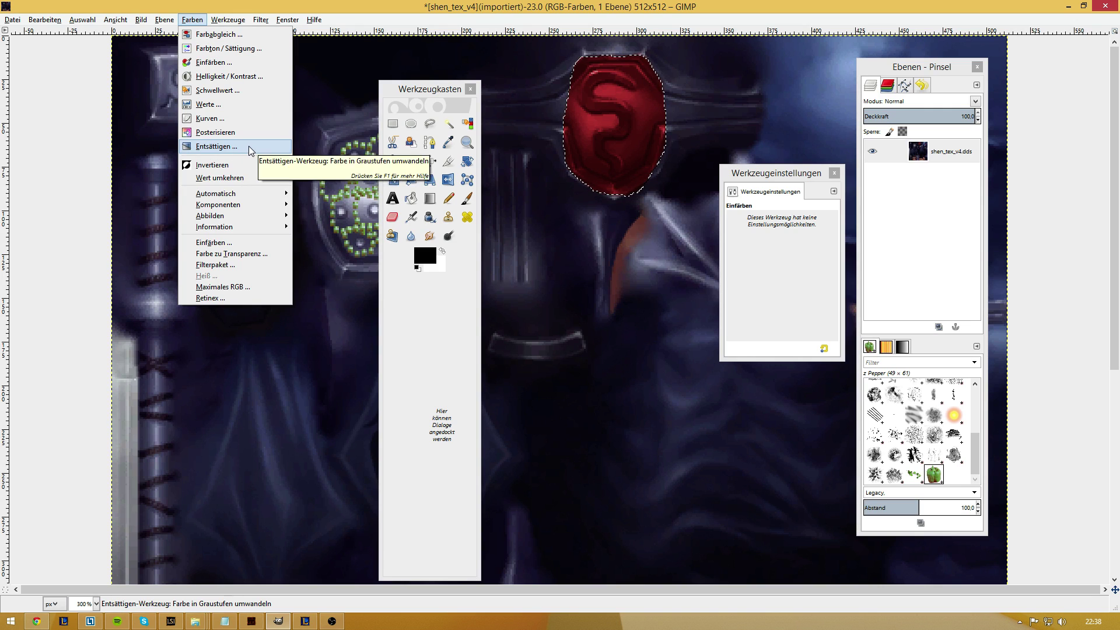
key("Escape")
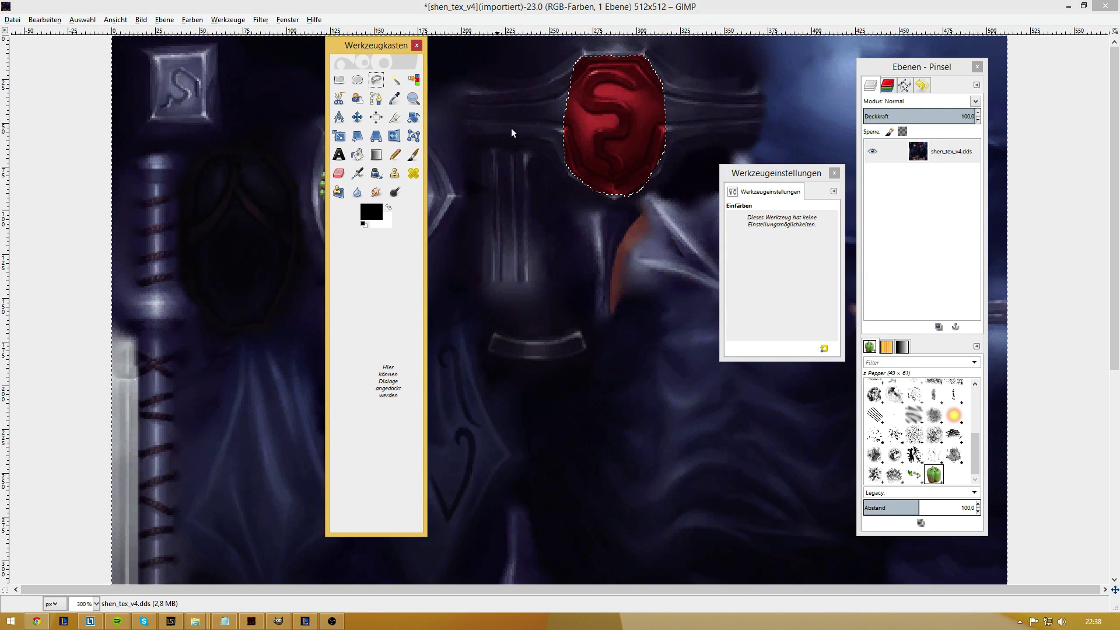
left_click(514, 131)
left_click(578, 293)
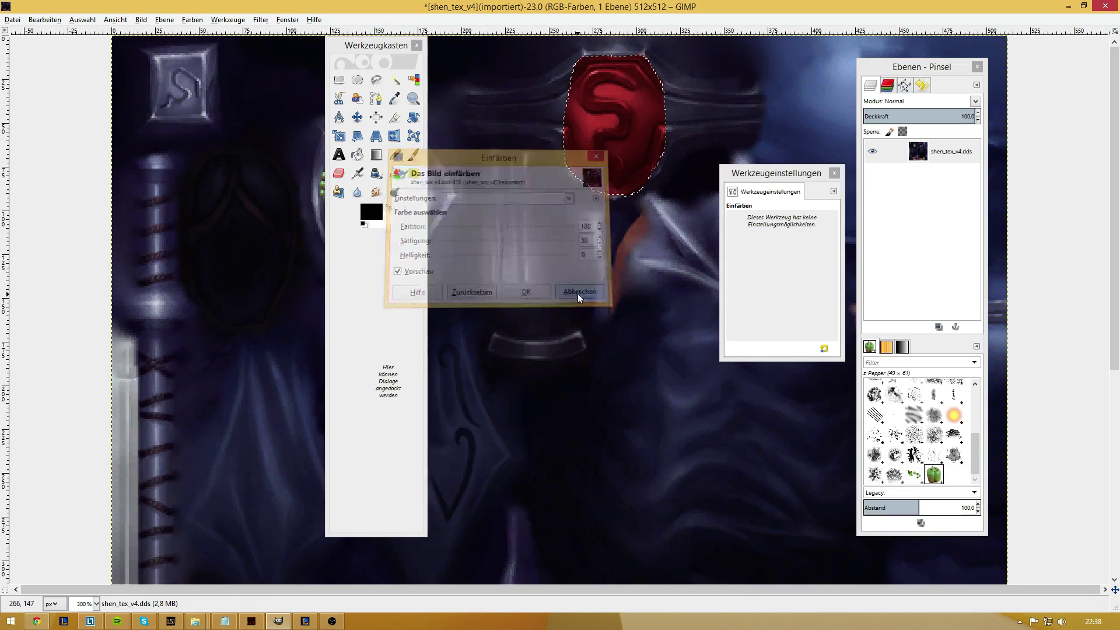
left_click(385, 48)
left_click_drag(384, 48, 287, 53)
scroll(487, 281, "down", 5)
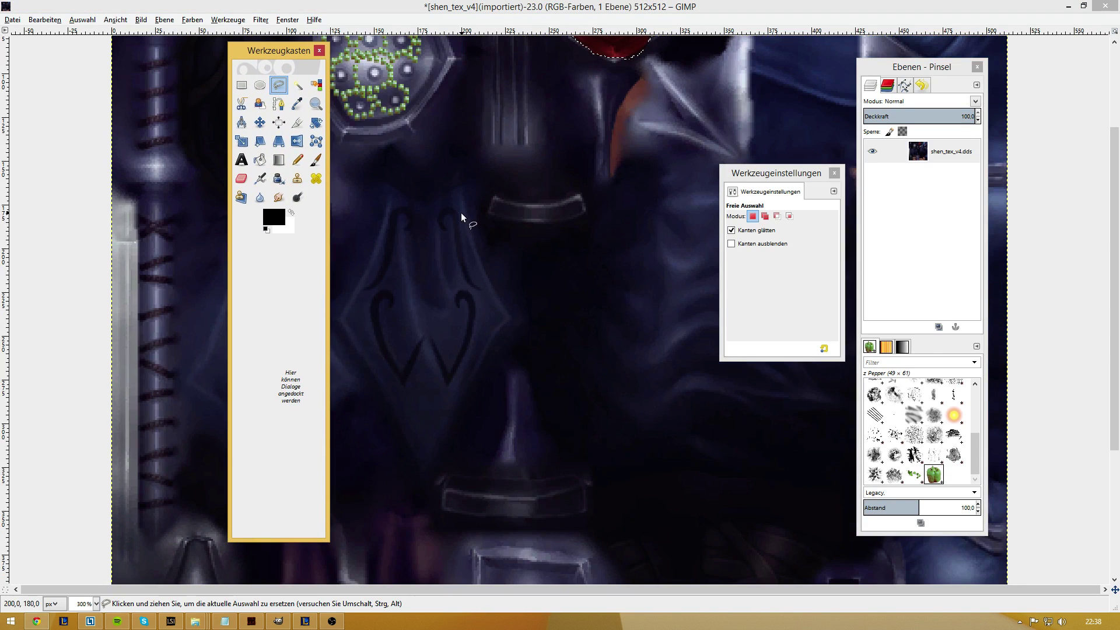
Lasso-select the dark W-shaped emblem lower on the texture.
mouse_move(459, 207)
left_mouse_down()
mouse_move(410, 202)
mouse_move(381, 238)
mouse_move(361, 306)
mouse_move(376, 358)
left_mouse_up()
mouse_move(454, 404)
left_mouse_down()
mouse_move(488, 327)
mouse_move(460, 207)
left_mouse_up()
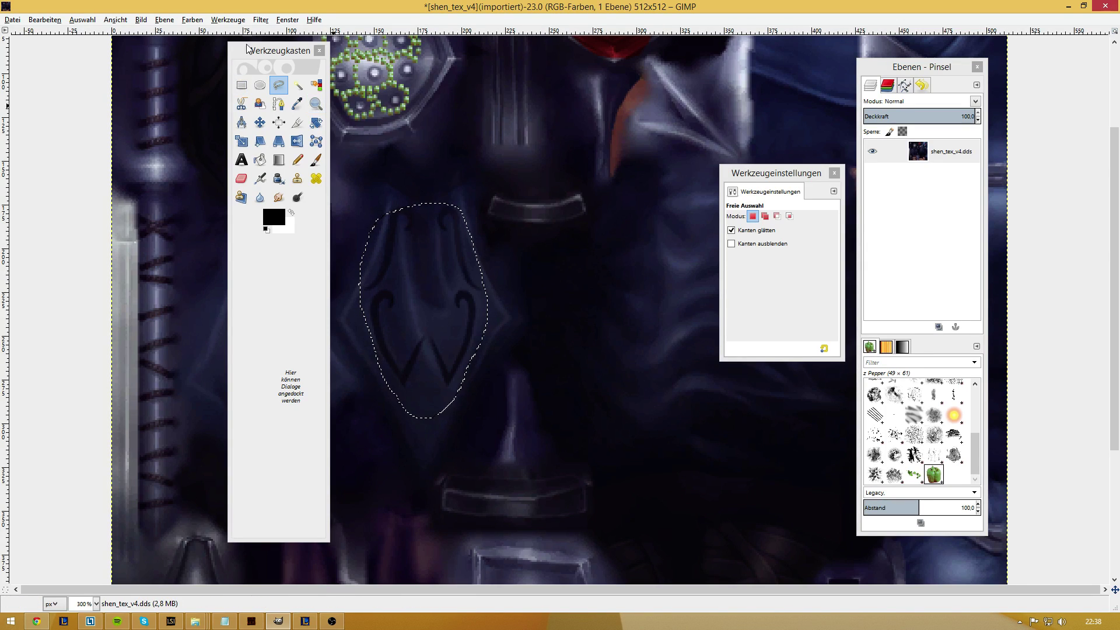
left_click(202, 20)
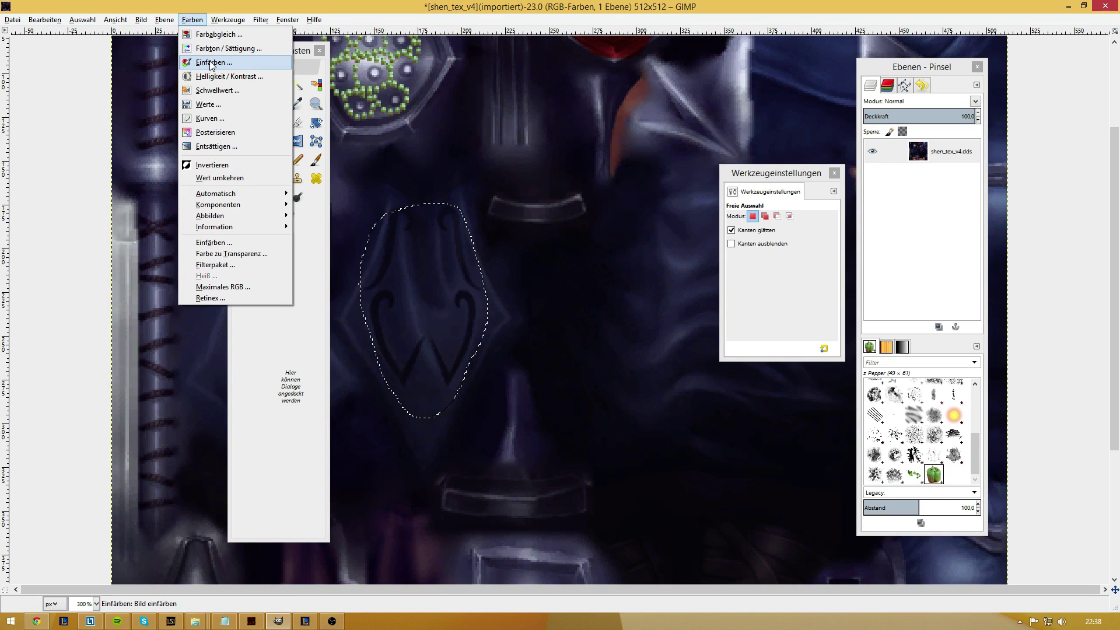
Try Einfärben hue and lightness values on the W emblem, then cancel to keep its colour.
left_click(214, 63)
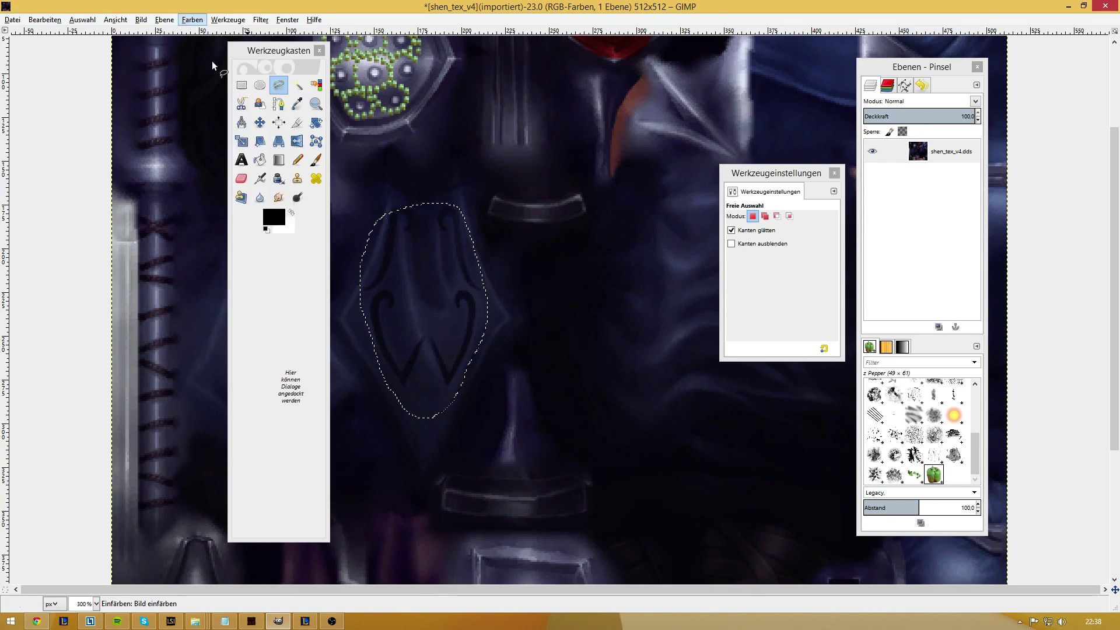
left_click_drag(462, 156, 723, 163)
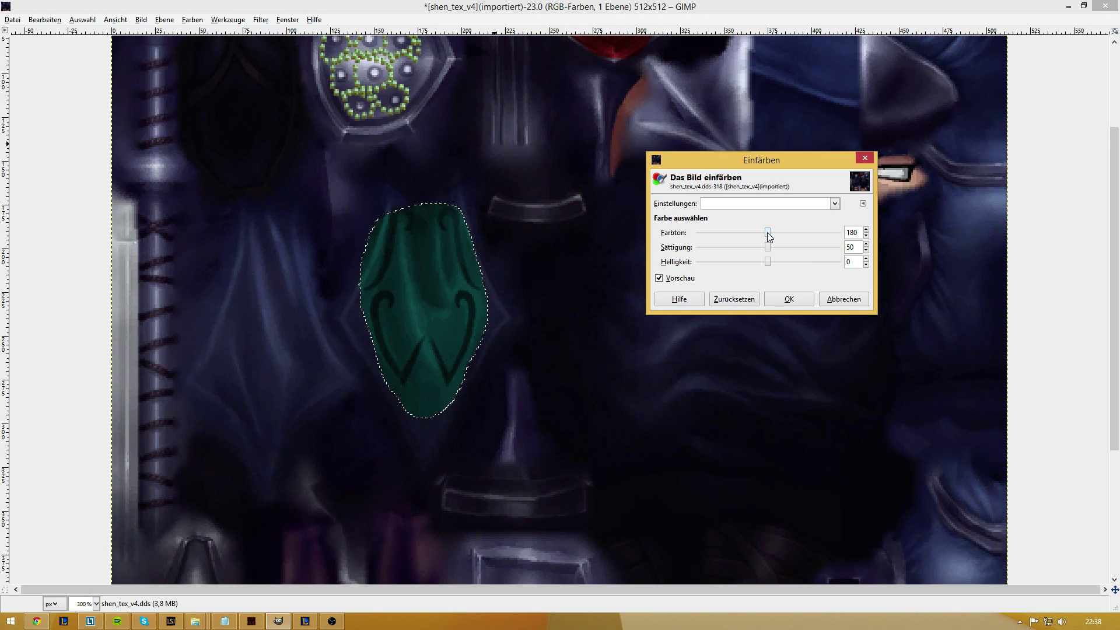
left_click_drag(774, 230, 693, 251)
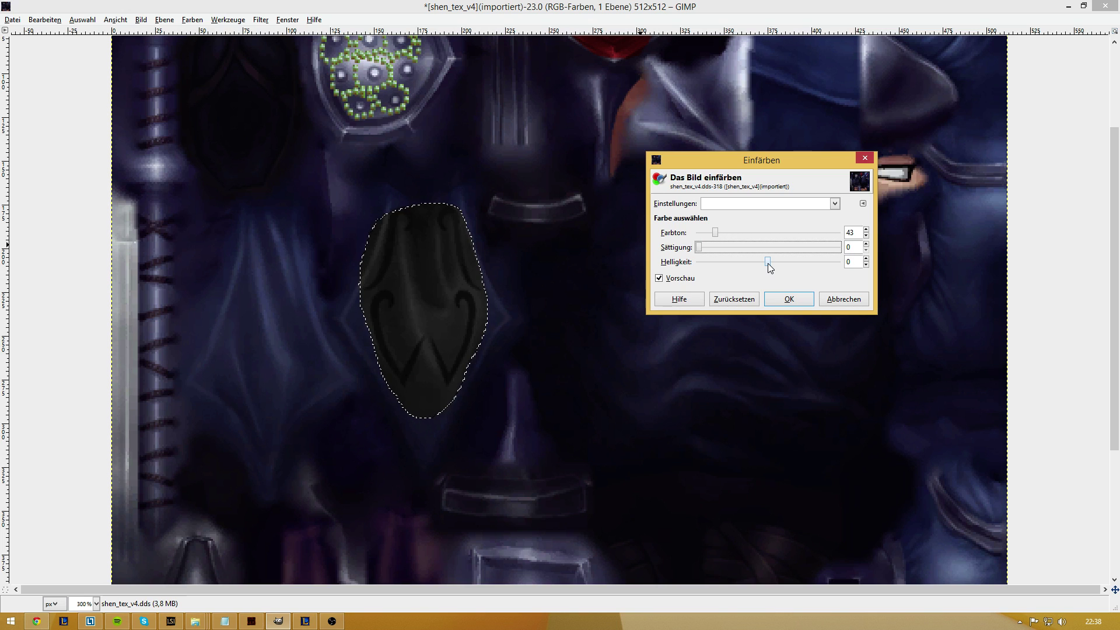
left_click_drag(768, 261, 717, 264)
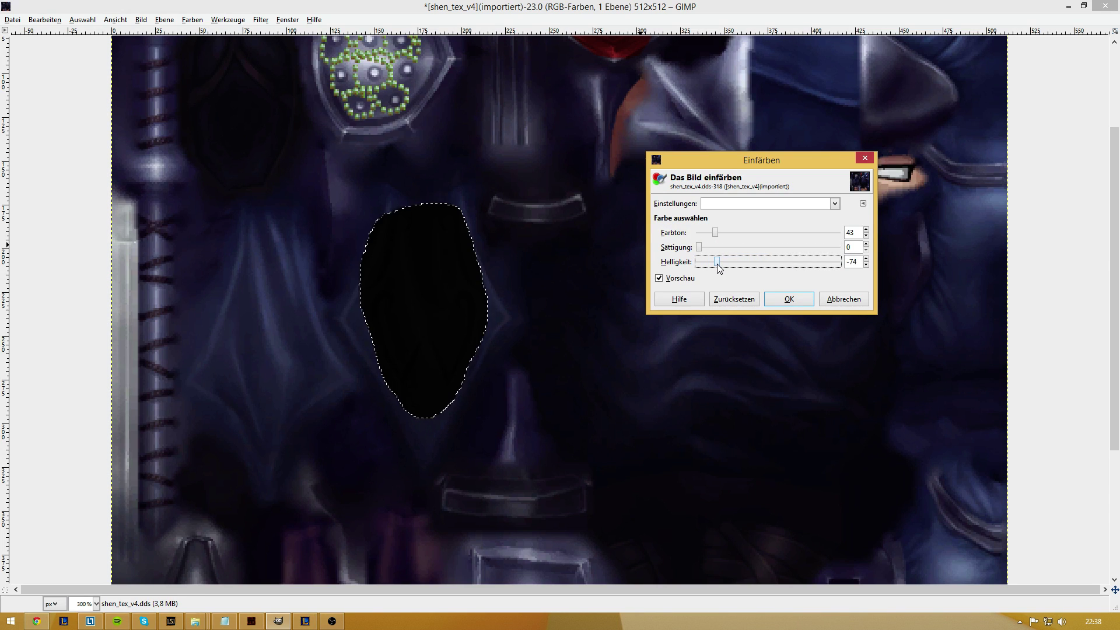
left_click(844, 299)
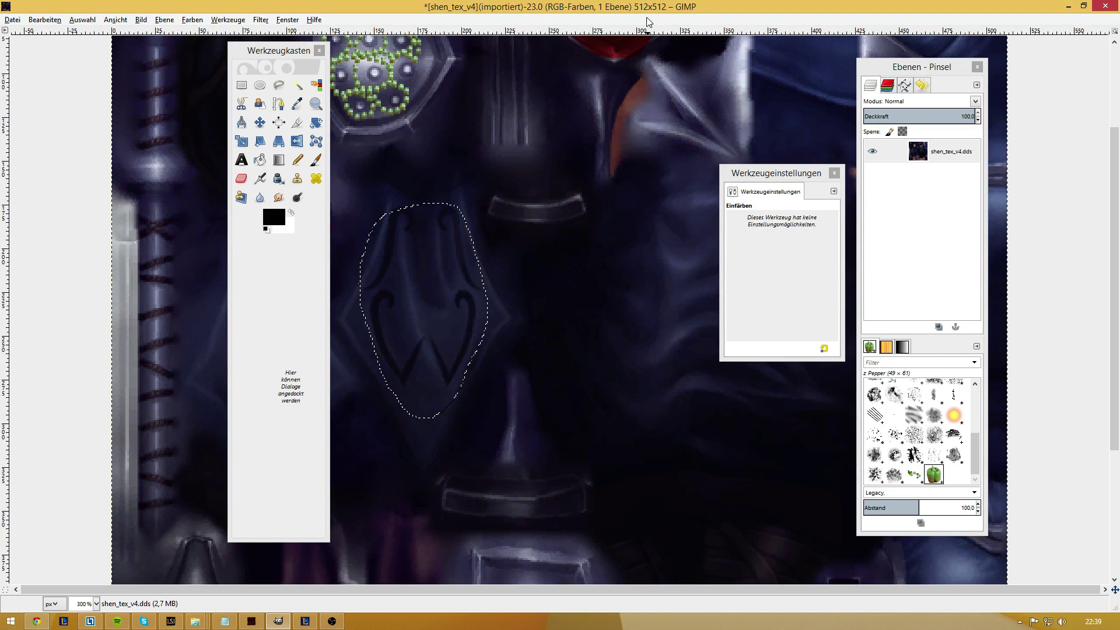
scroll(584, 271, "up", 4)
left_click(14, 21)
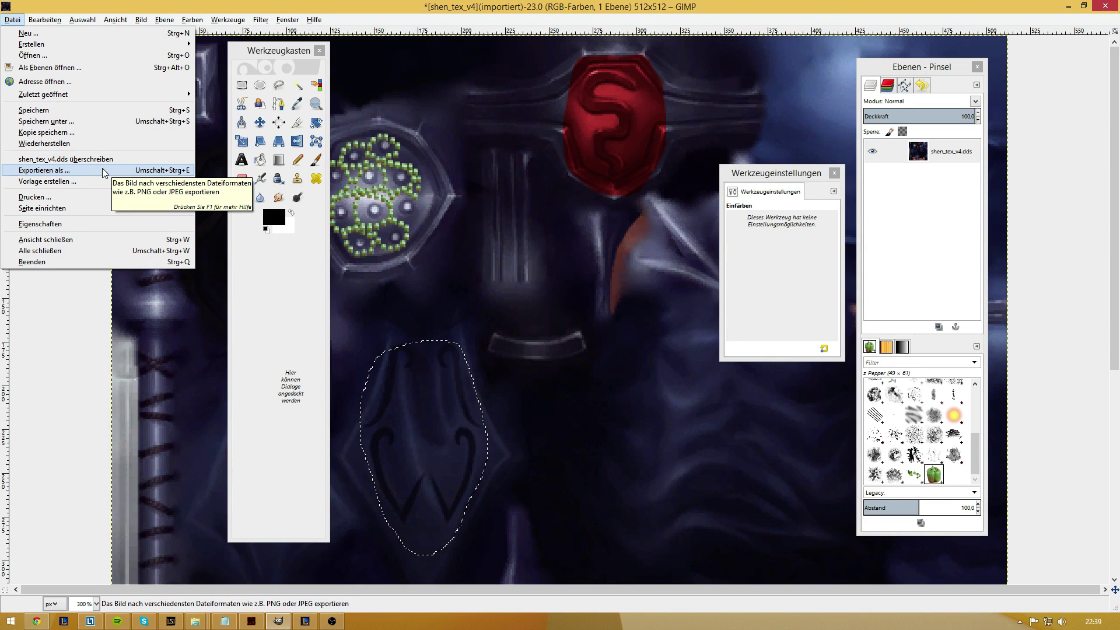
Export the recoloured image over the existing shen_tex_v4.dds in the base folder.
left_click(104, 171)
left_click_drag(415, 86, 358, 82)
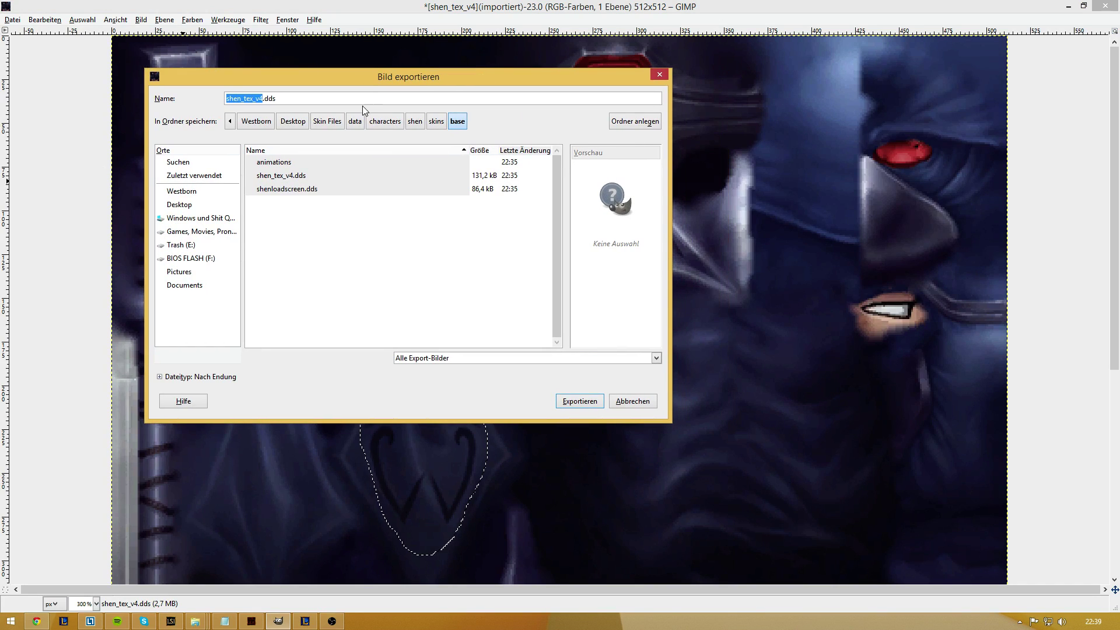
key("End")
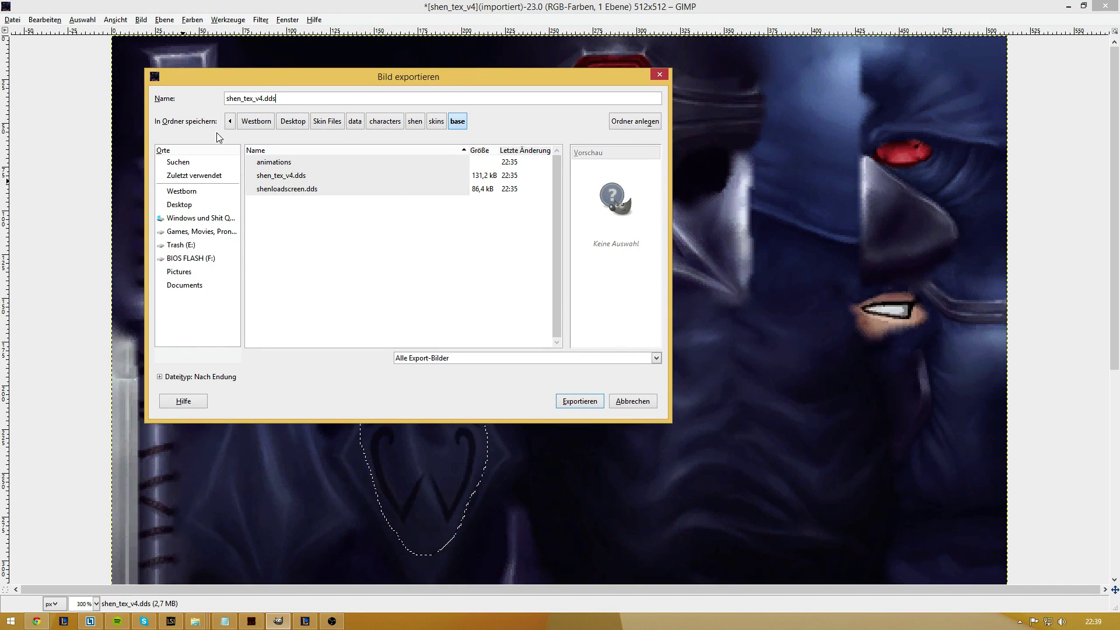
left_click(160, 377)
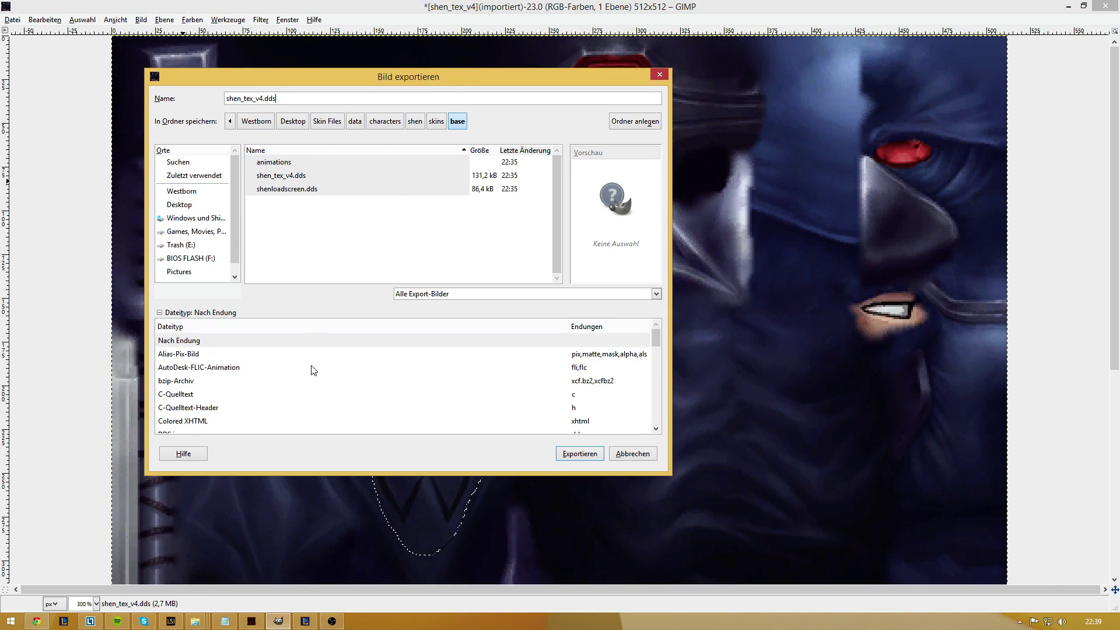
left_click(160, 311)
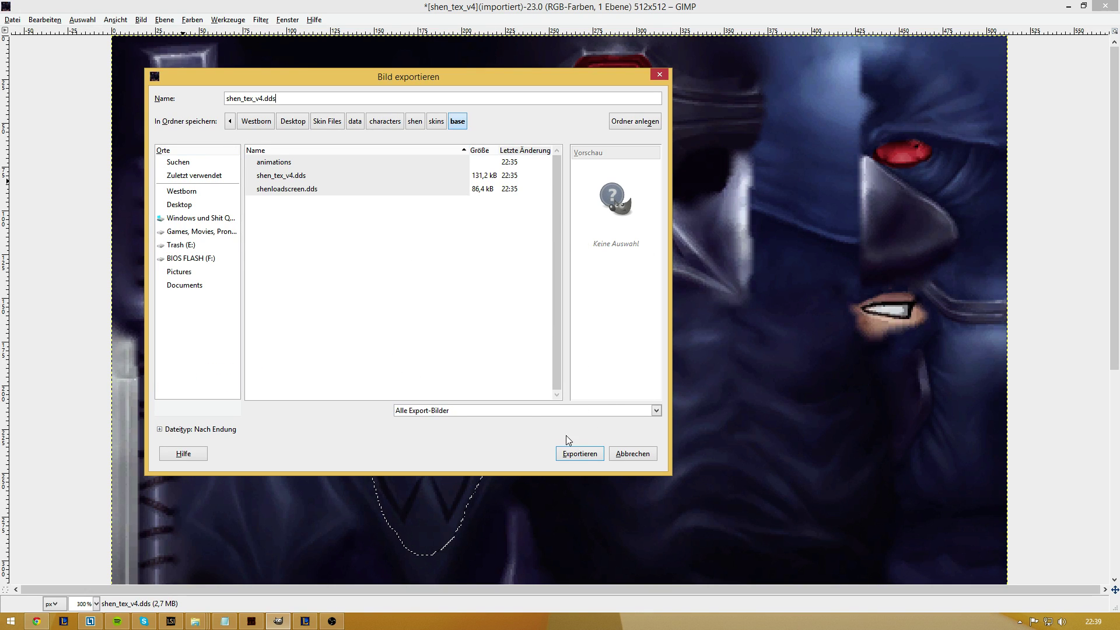
left_click(579, 459)
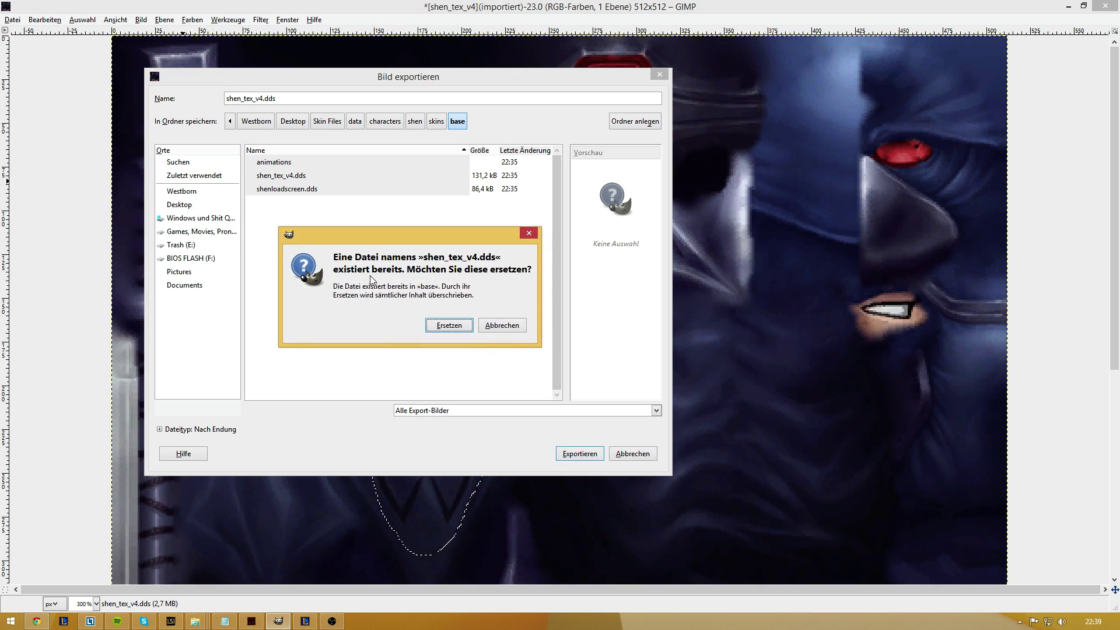
left_click(449, 327)
Set DDS compression to None with generated mipmaps and finish the export.
left_click_drag(193, 105, 229, 75)
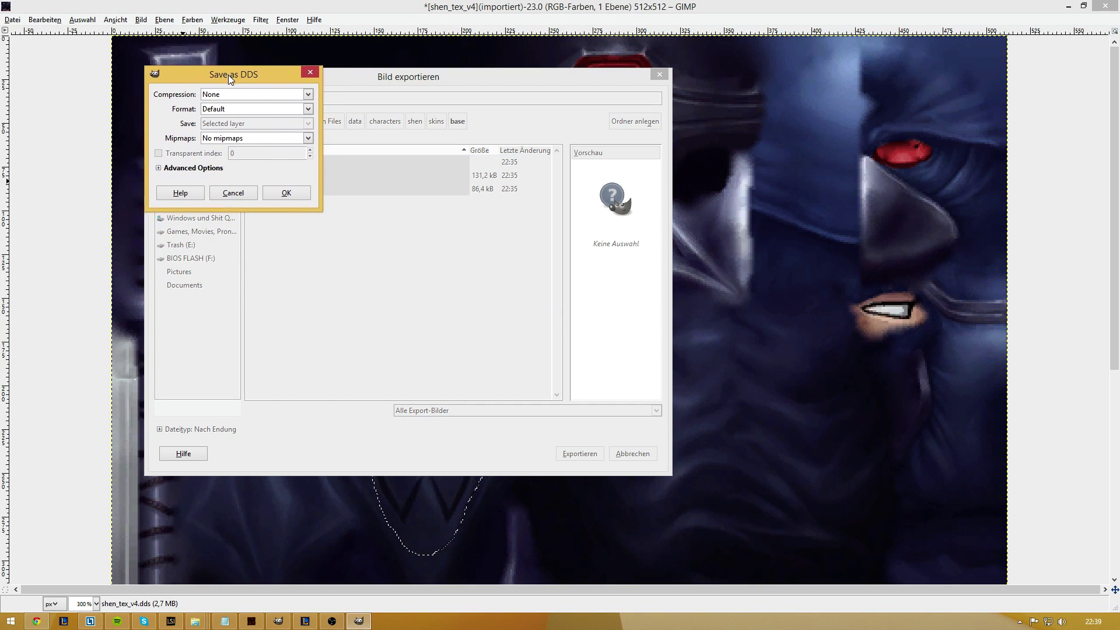
left_click(306, 96)
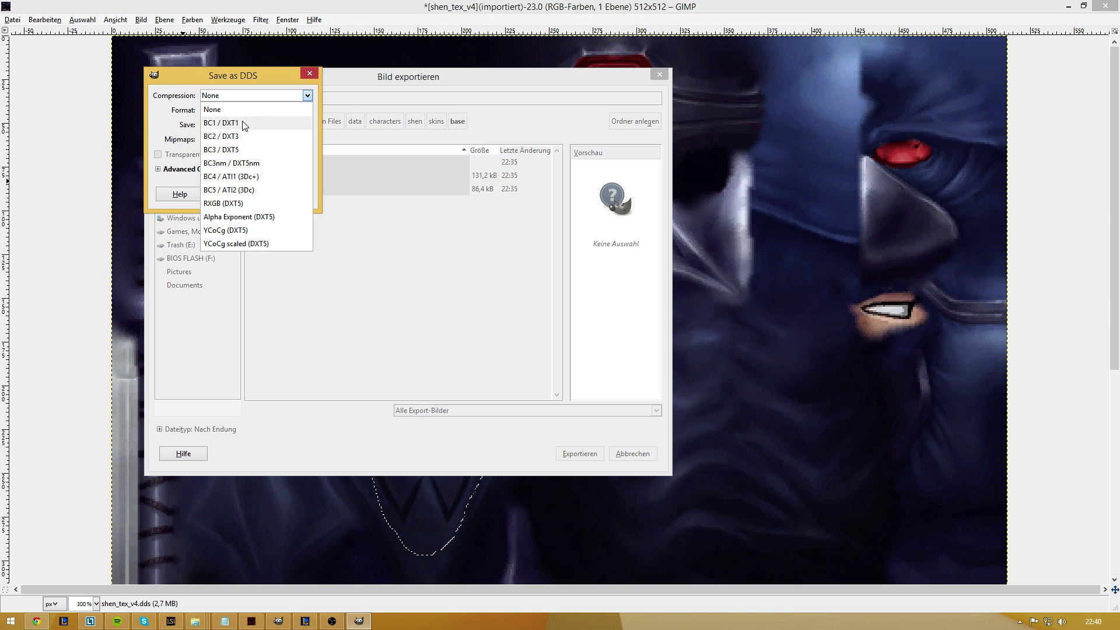
left_click(244, 77)
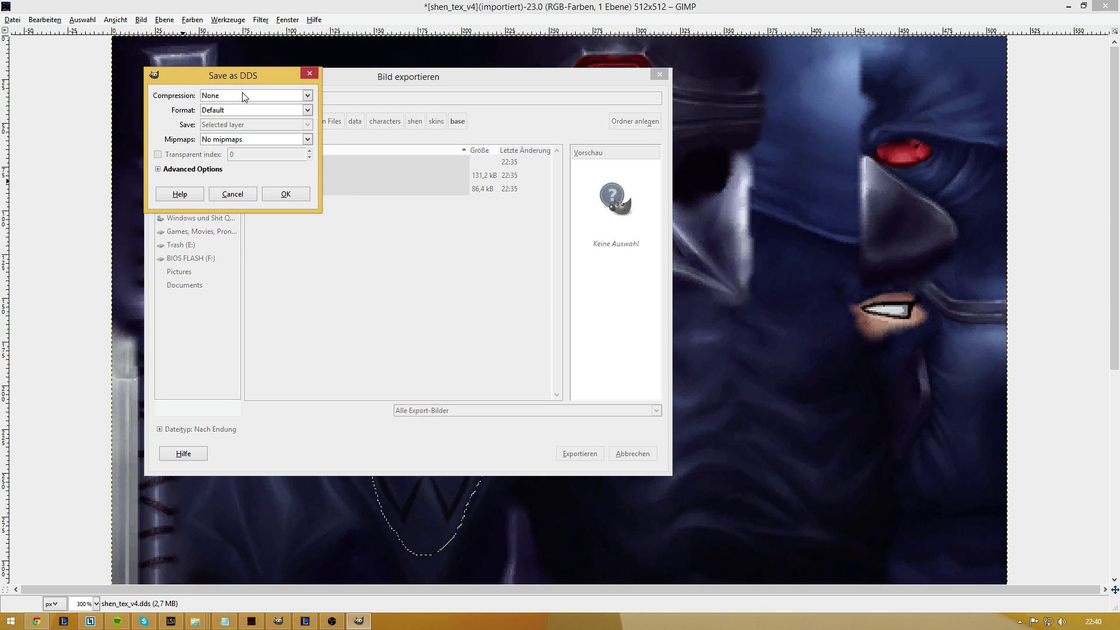
left_click(264, 141)
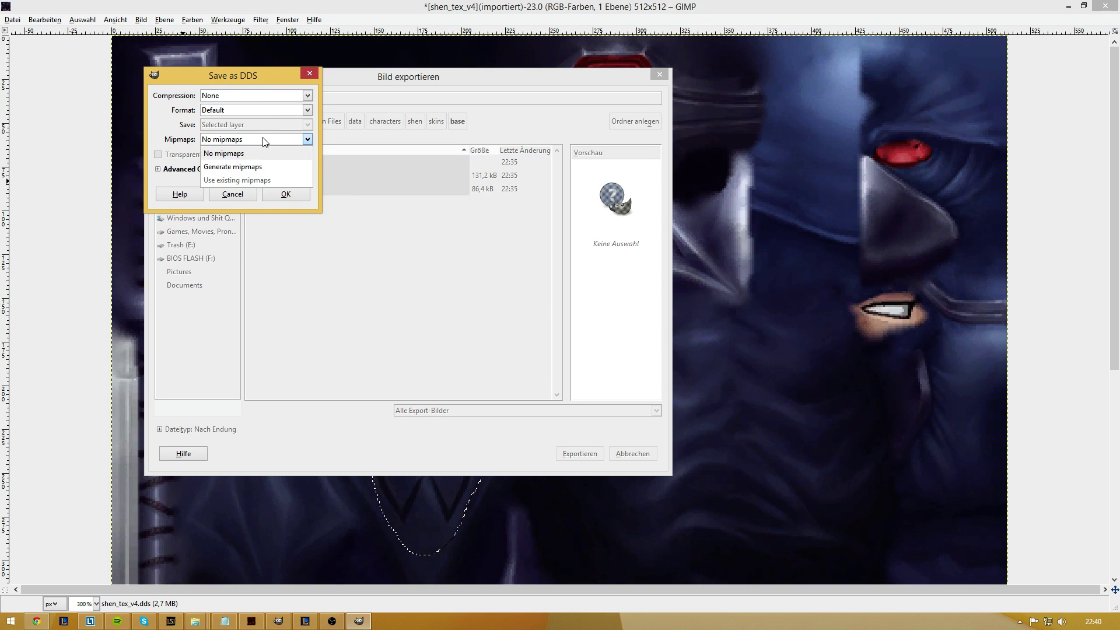
left_click(262, 169)
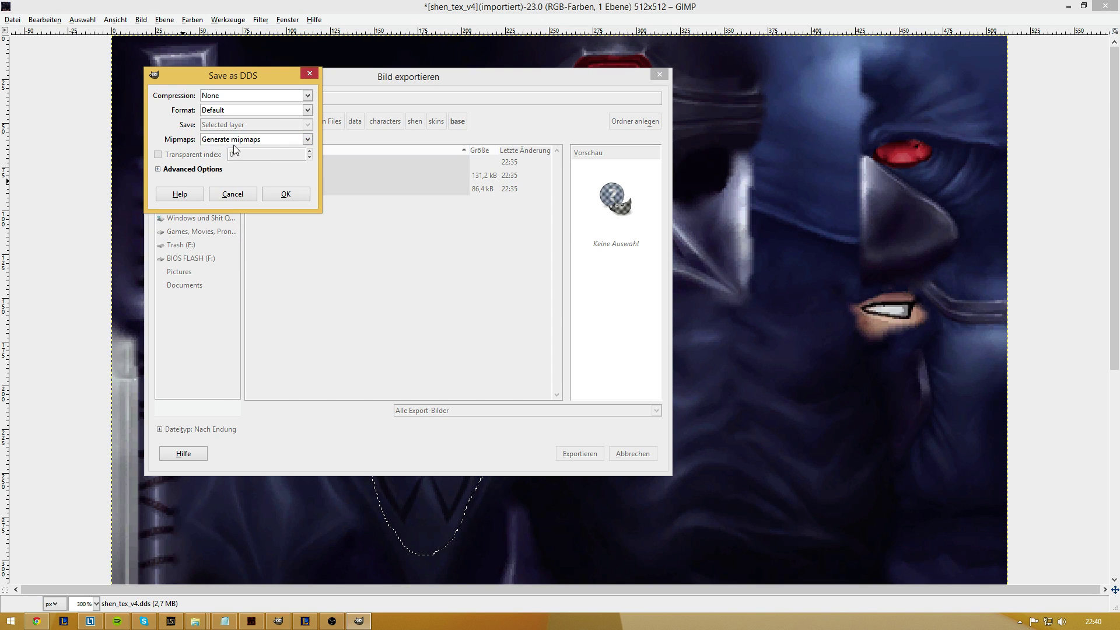
left_click(286, 195)
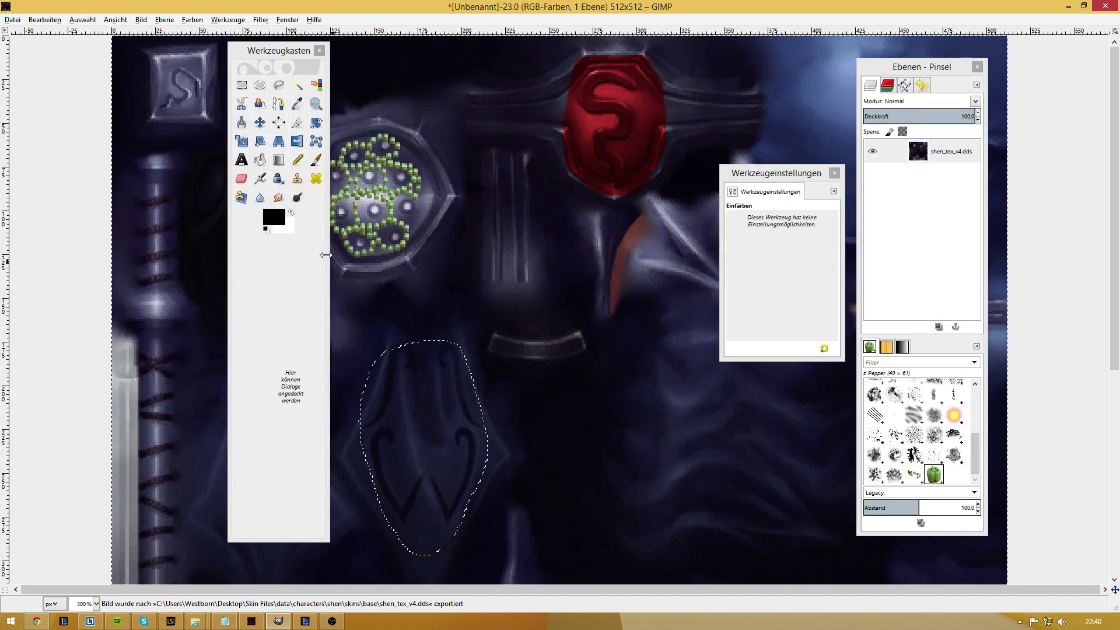
Arrange the base folder and skin installer windows side by side over GIMP.
mouse_move(224, 623)
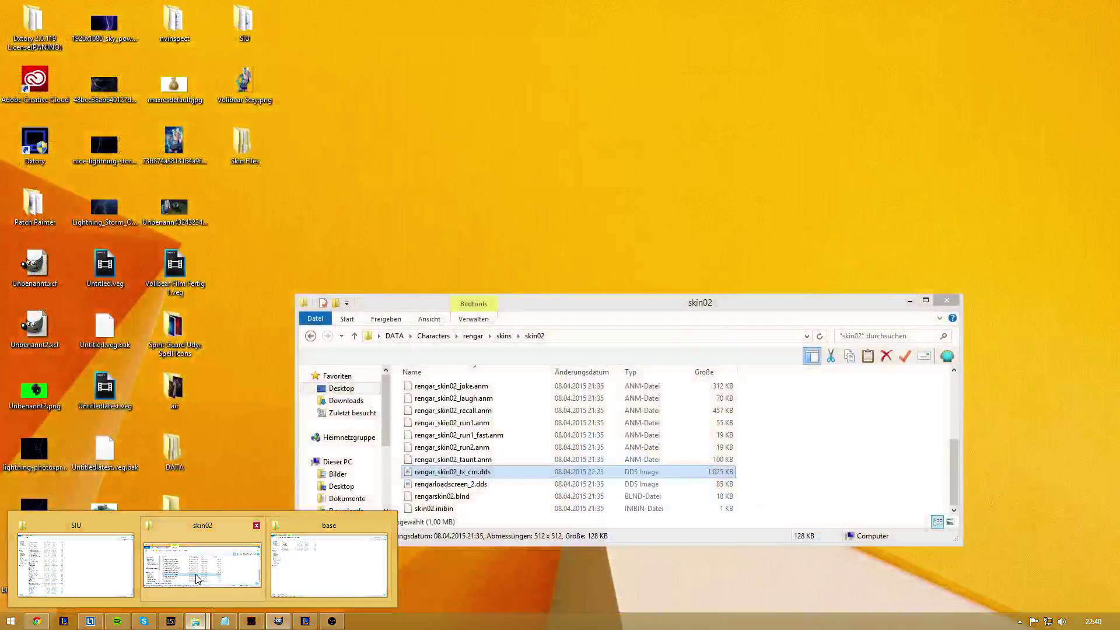
left_click(325, 564)
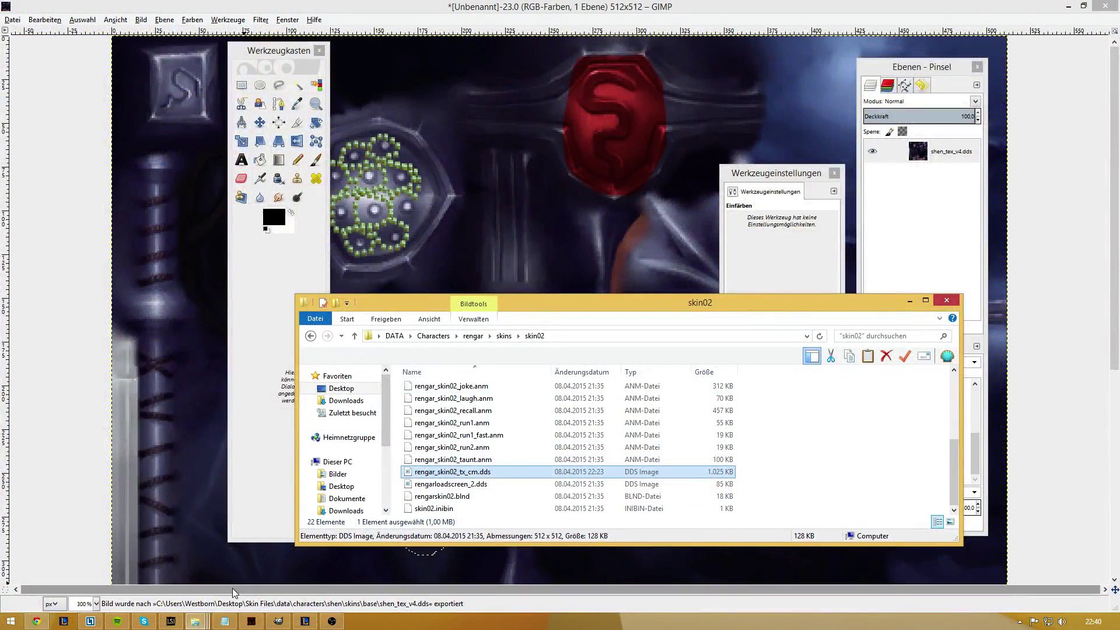
mouse_move(195, 621)
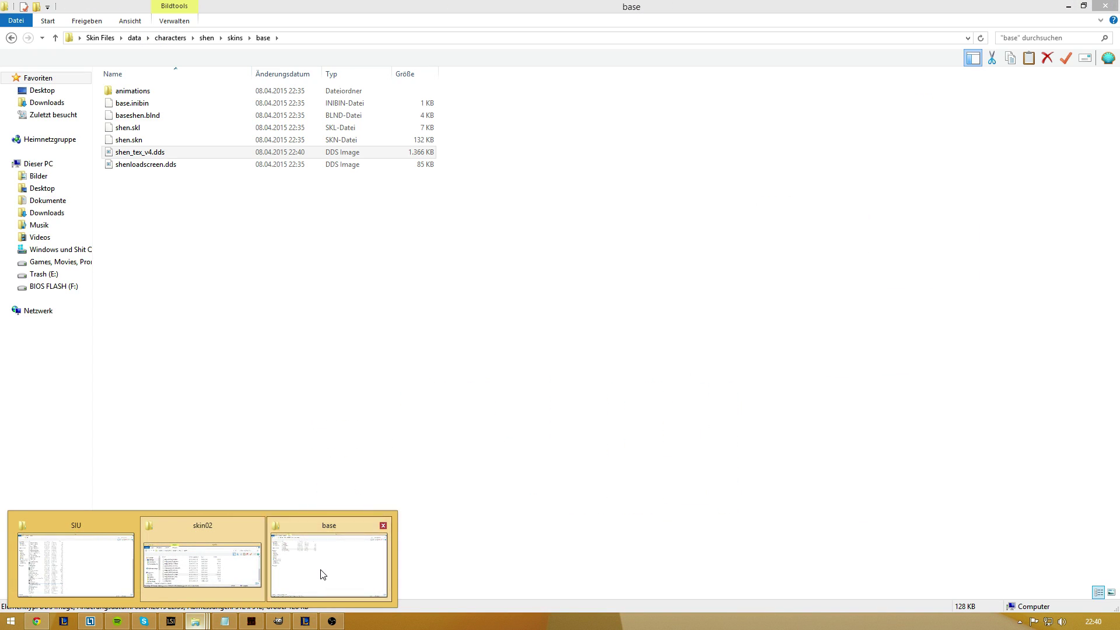
left_click(324, 575)
left_click(1084, 6)
left_click_drag(608, 131, 607, 172)
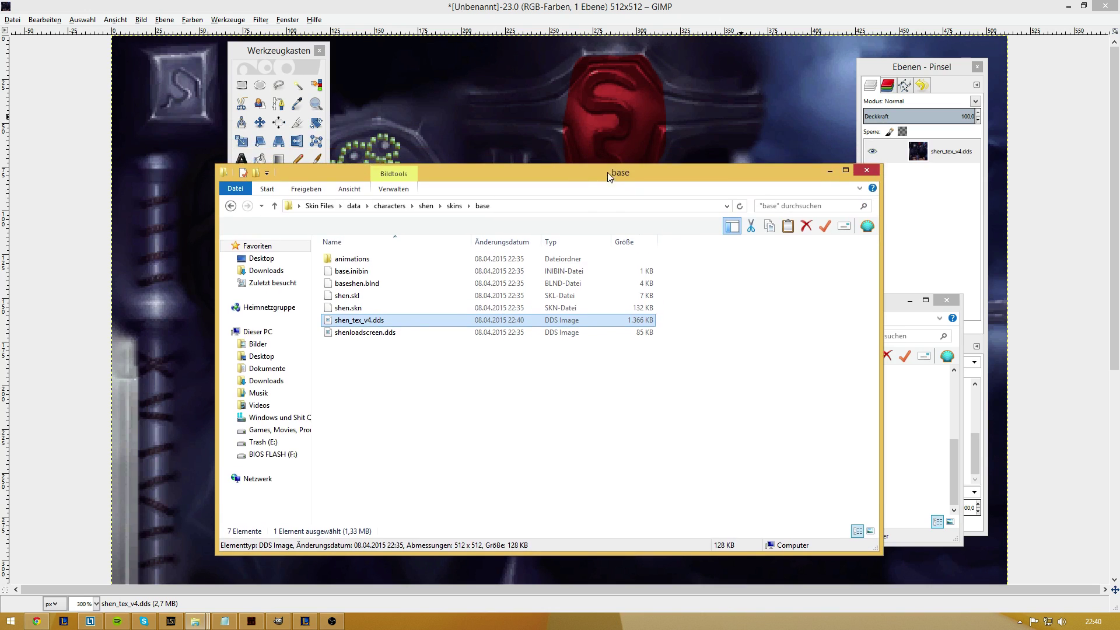
left_click(252, 621)
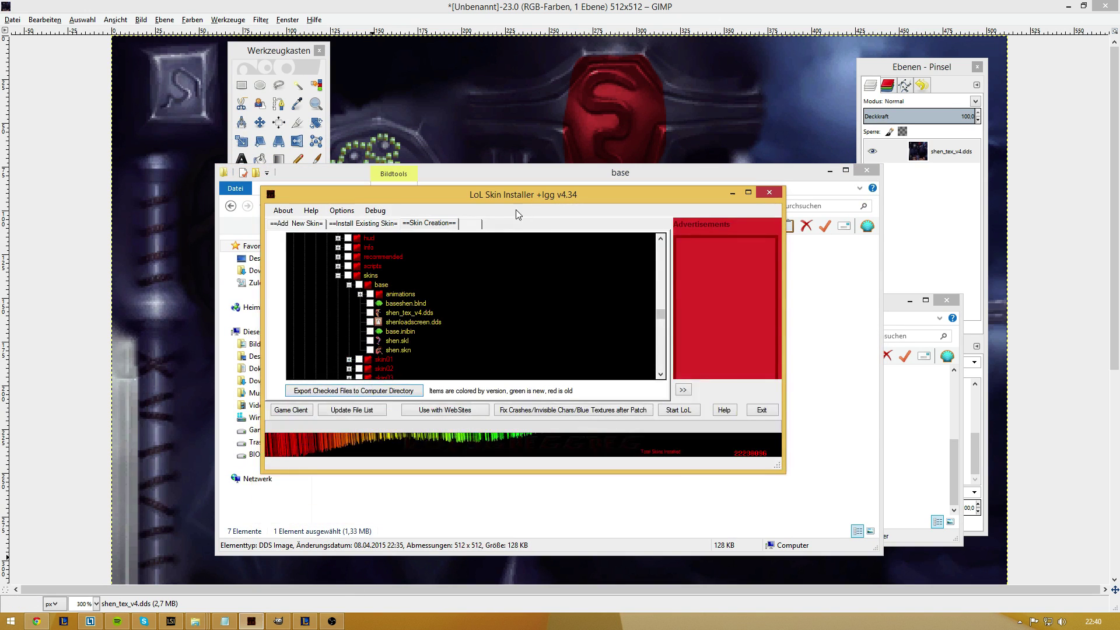
left_click_drag(504, 189, 785, 133)
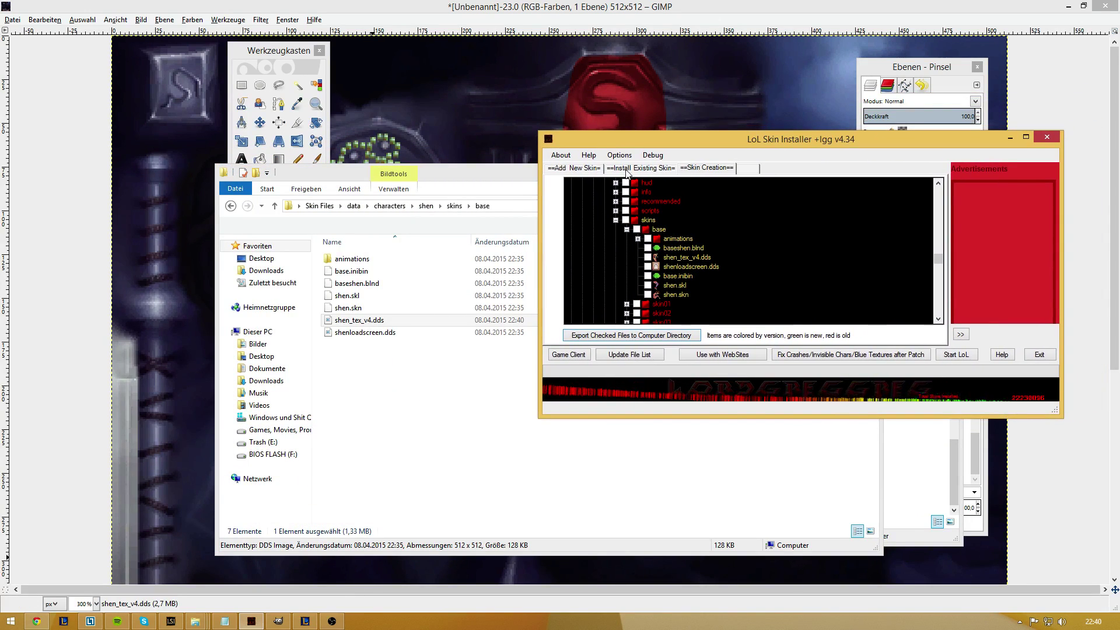
Start adding a new skin in SIU and browse to the Desktop.
left_click(590, 169)
left_click(870, 190)
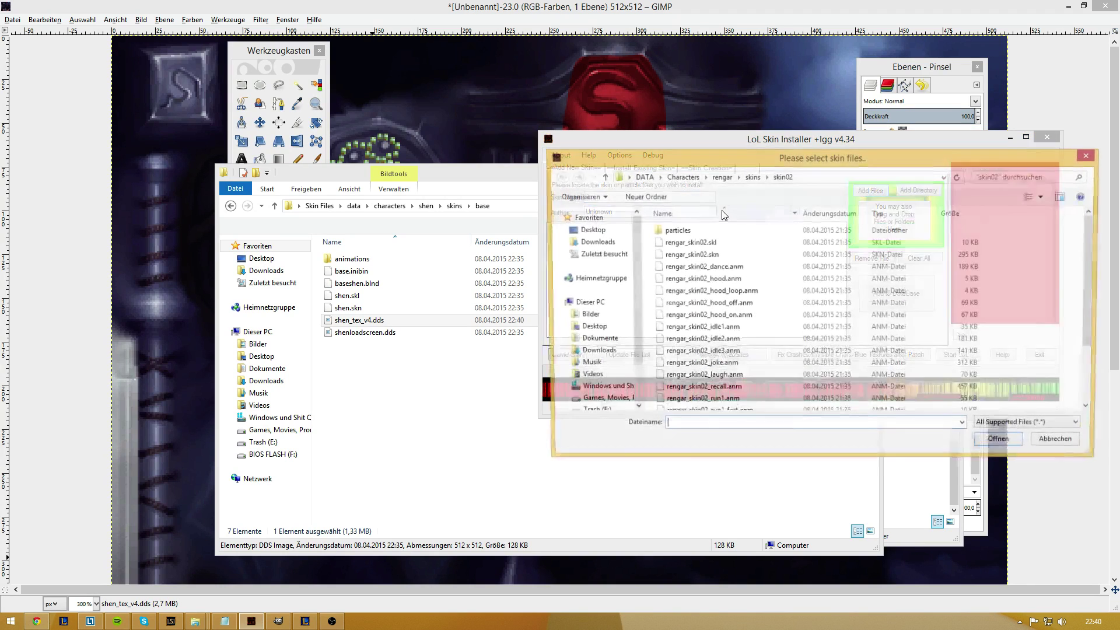
left_click_drag(760, 159, 662, 158)
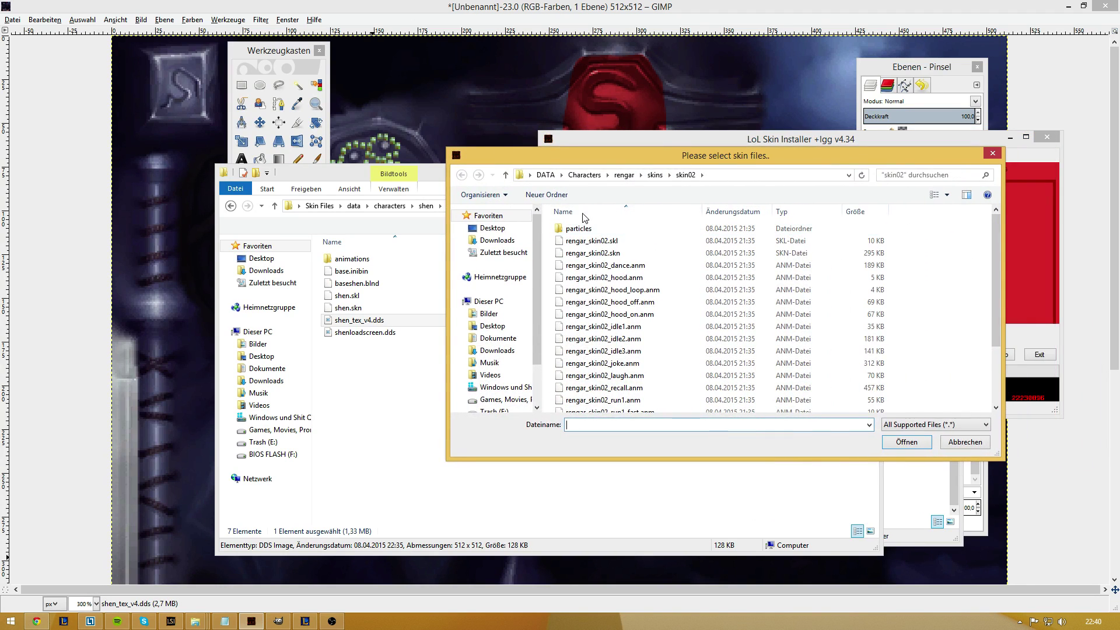
left_click(505, 228)
scroll(674, 359, "up", 5)
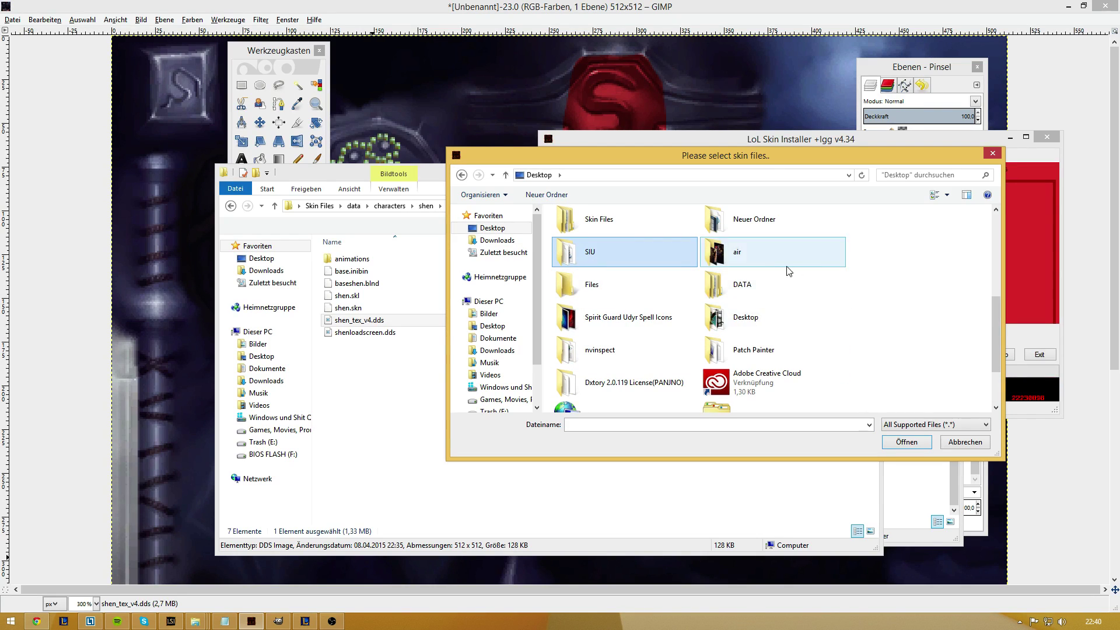
Add shen_tex_v4.dds from Skin Files > data > characters > shen > skins > base.
double_click(601, 220)
double_click(597, 228)
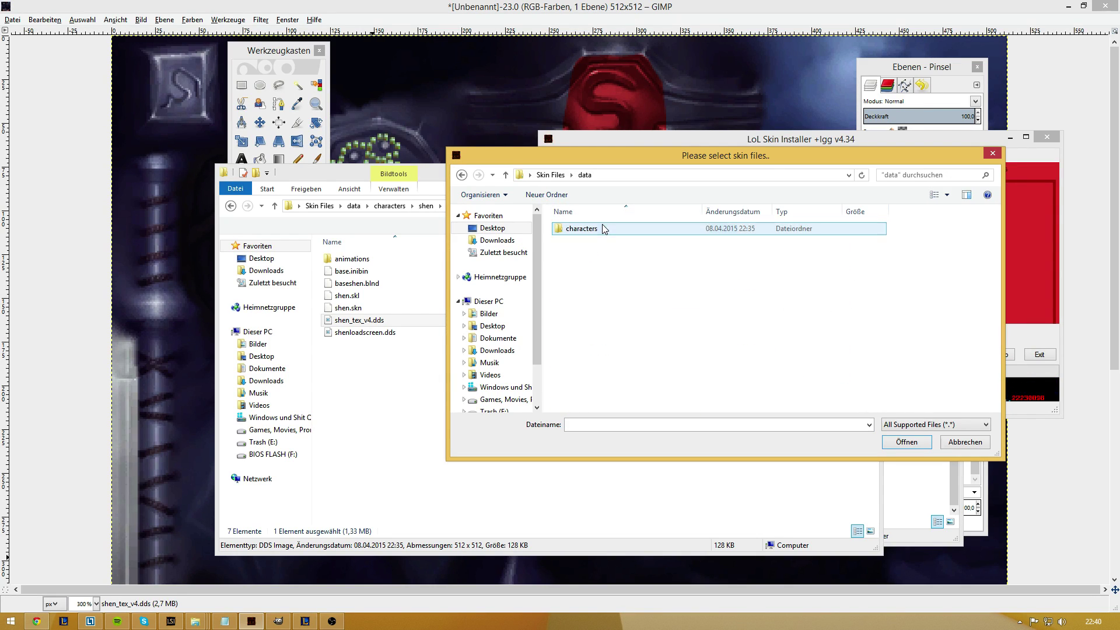
double_click(600, 230)
double_click(599, 230)
double_click(599, 230)
double_click(600, 229)
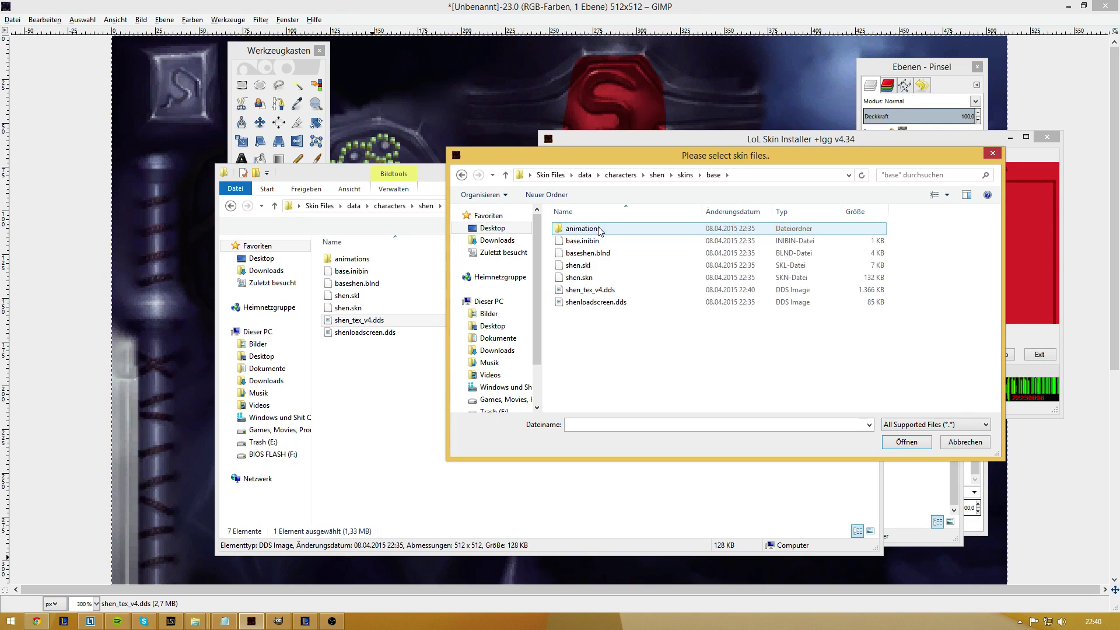
left_click(591, 290)
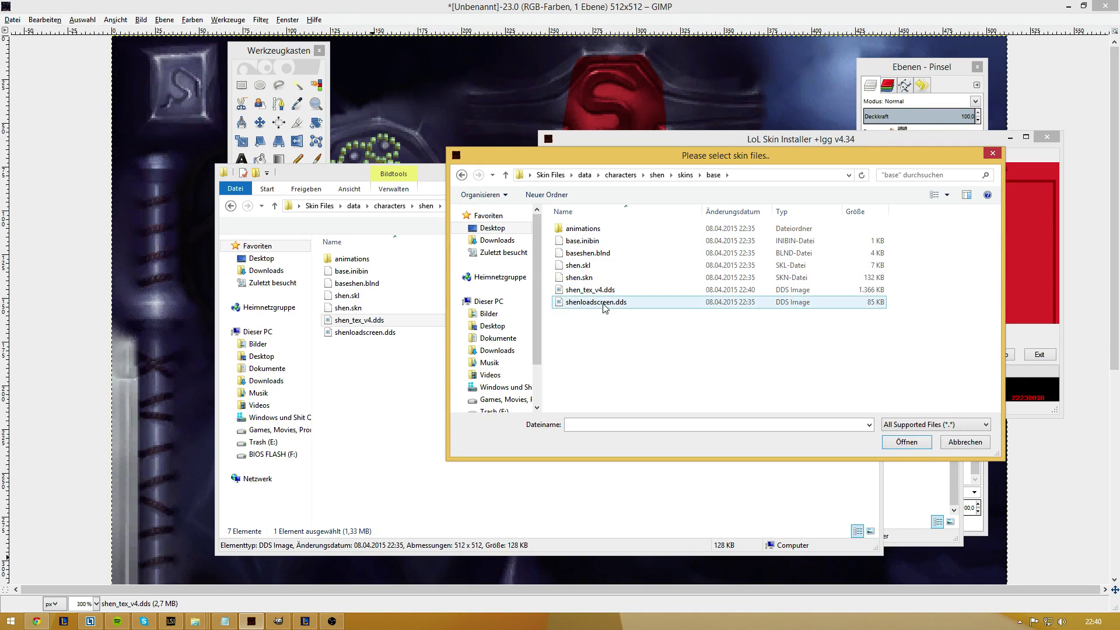
left_click(893, 441)
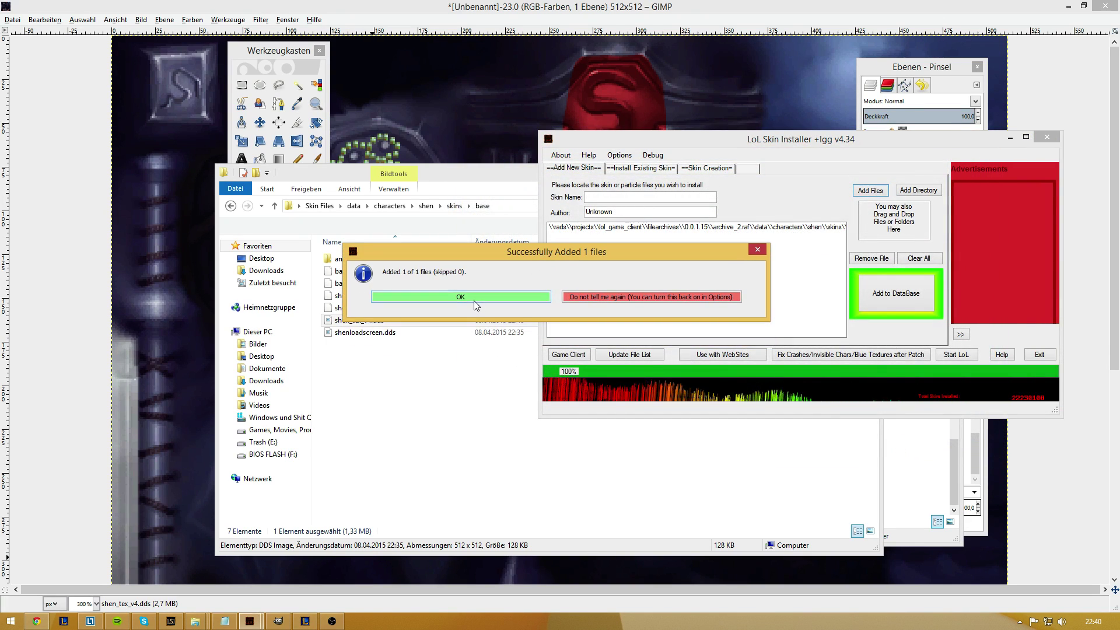
Accept the default skin name and save the install preferences.
left_click(474, 297)
left_click(330, 200)
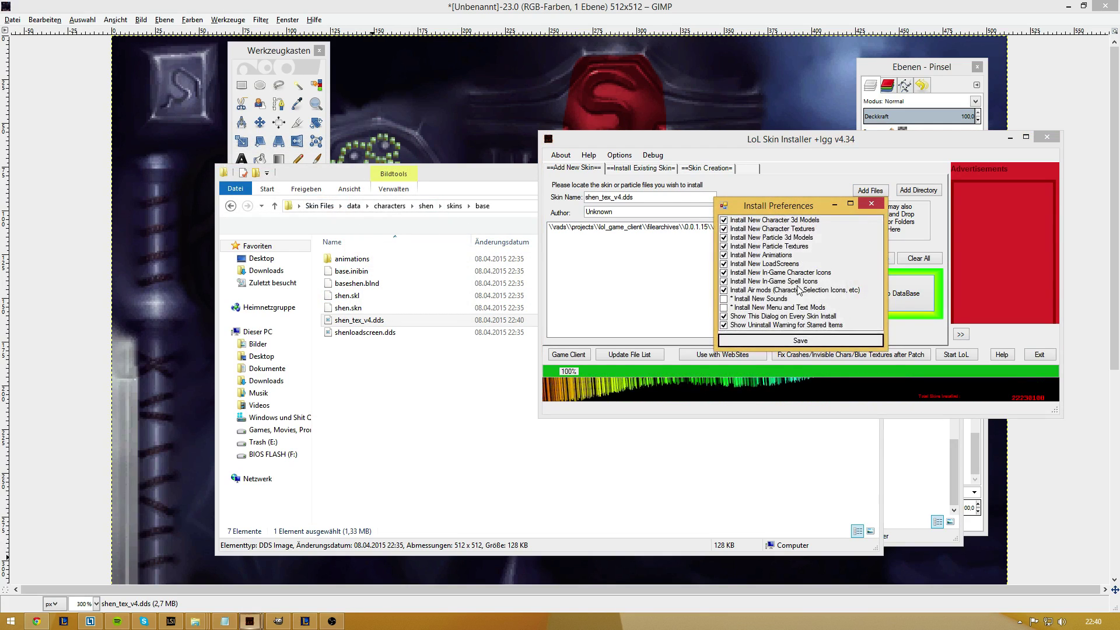
left_click(801, 341)
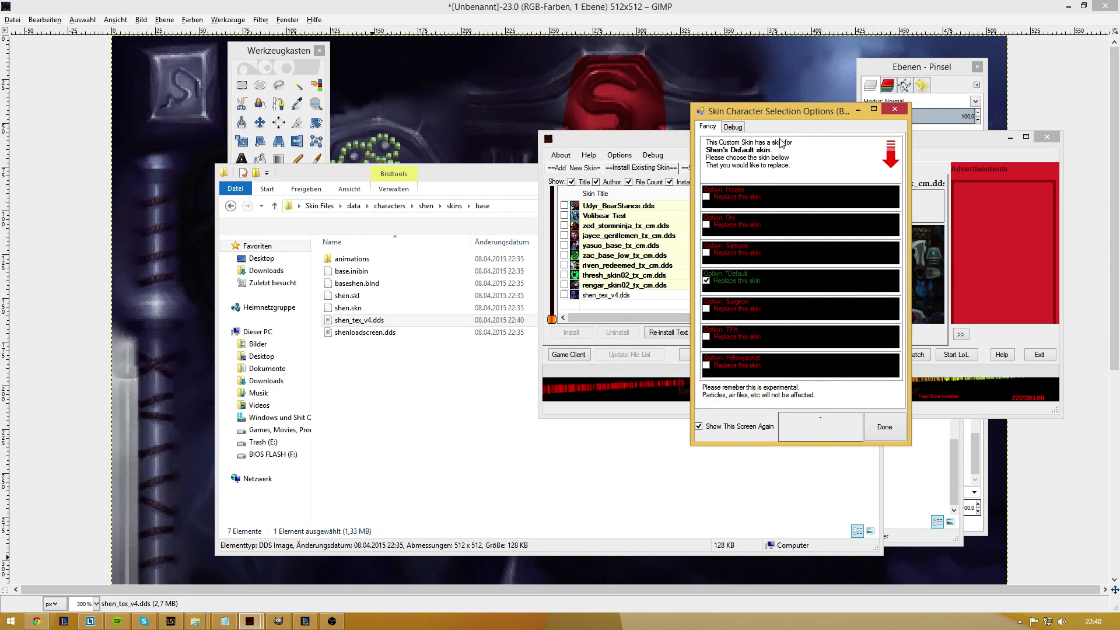
Install the skin as a replacement for Shen's Default skin and return to the League client.
left_click_drag(775, 113, 919, 119)
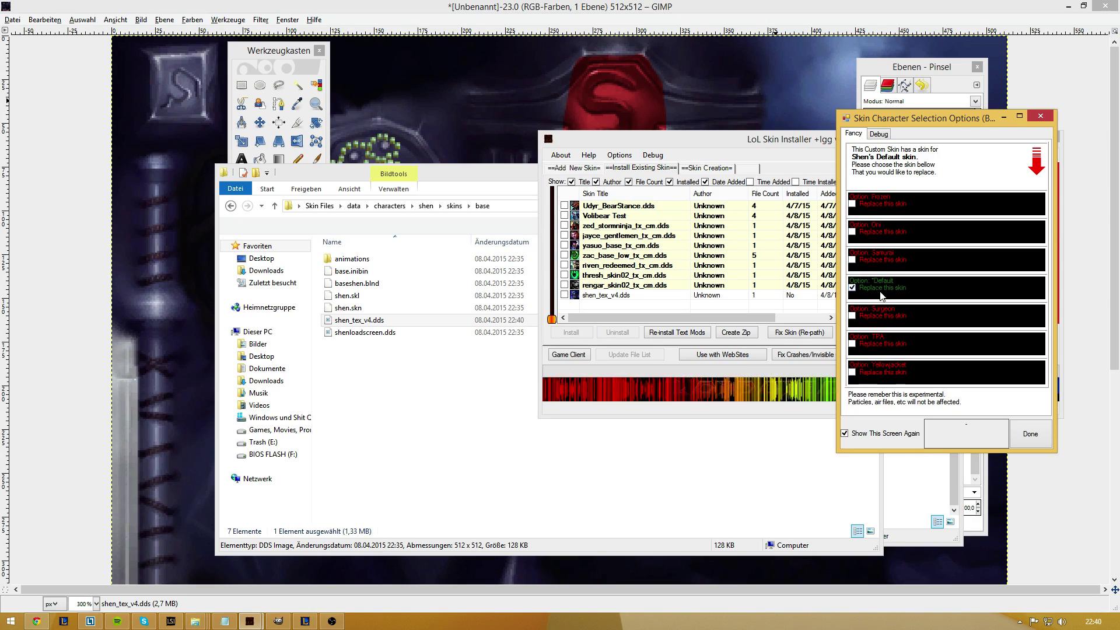
left_click(1031, 436)
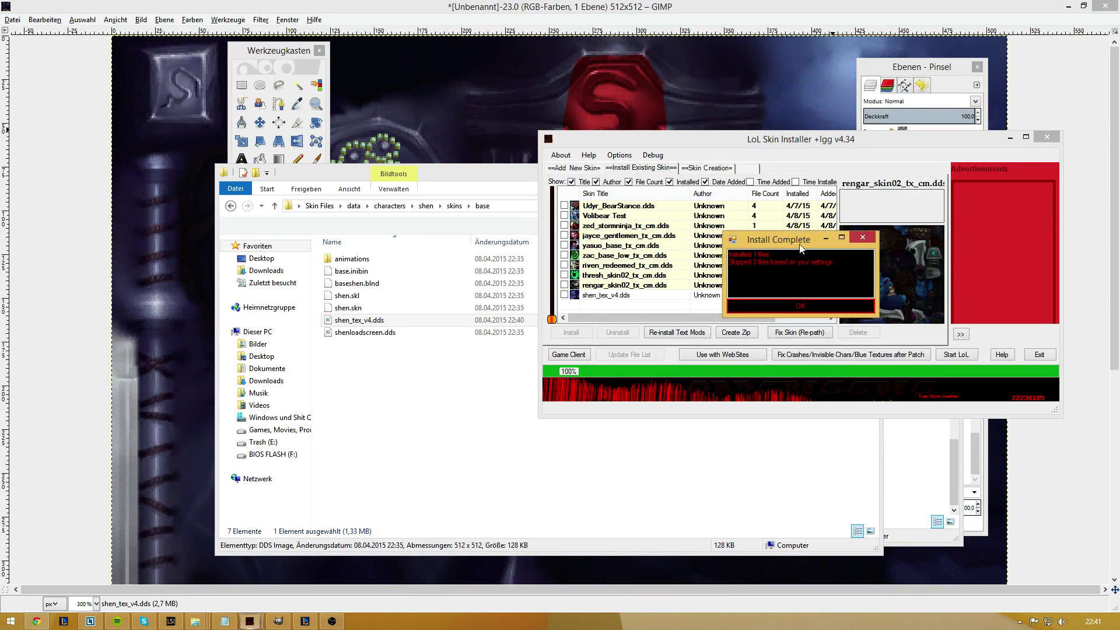
left_click(783, 304)
left_click_drag(813, 143, 611, 138)
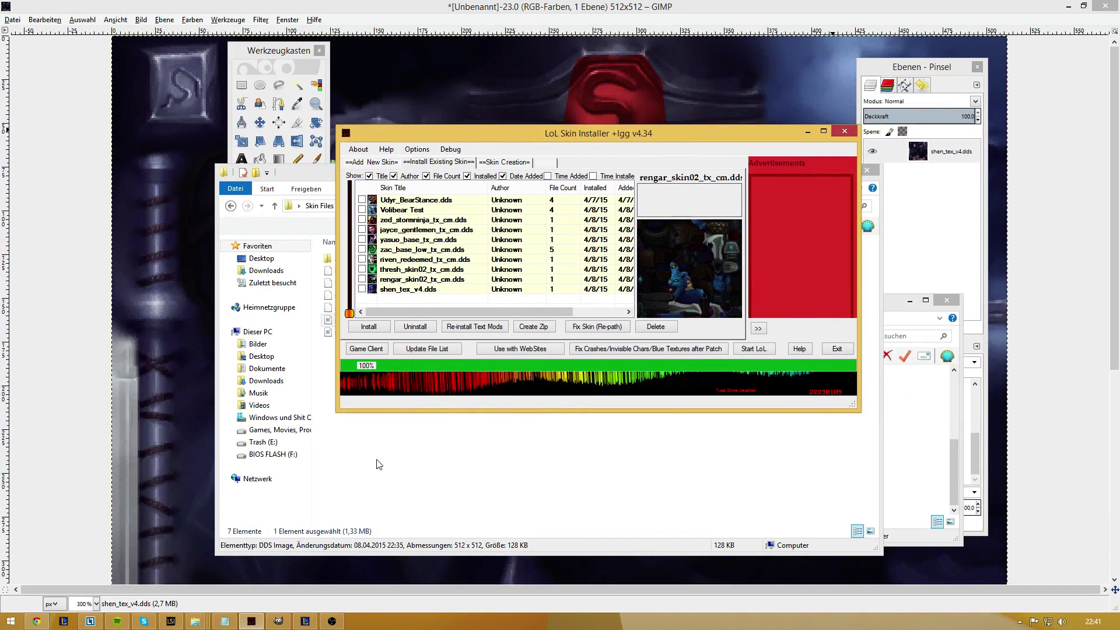
left_click(305, 621)
Create a Summoner's Rift custom game, start it, search 'shen' and lock in Shen.
left_click(562, 95)
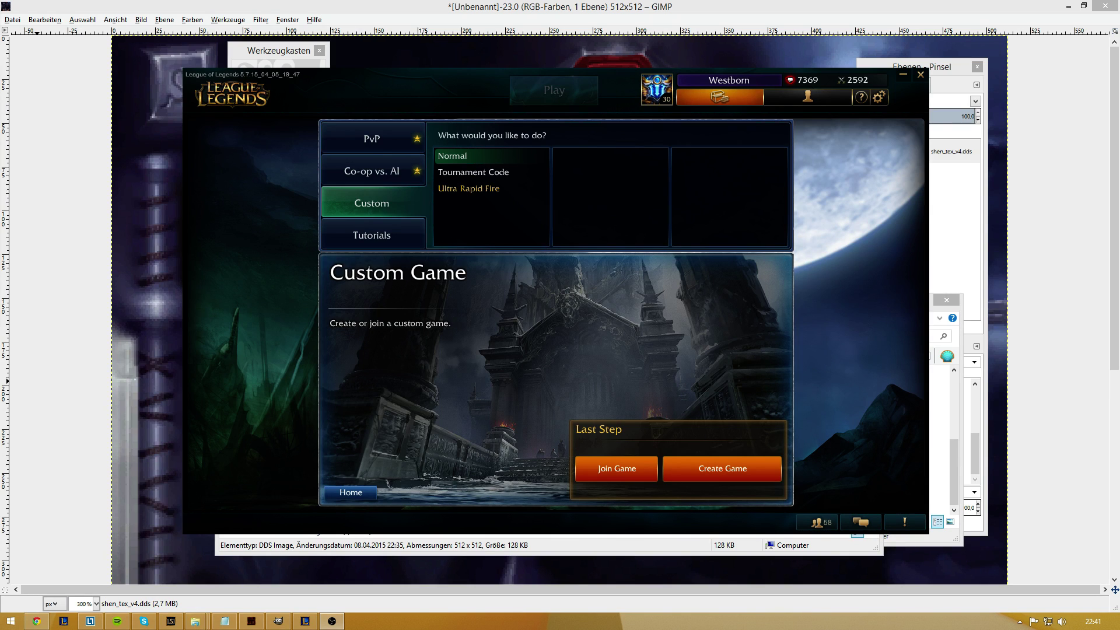
left_click(708, 471)
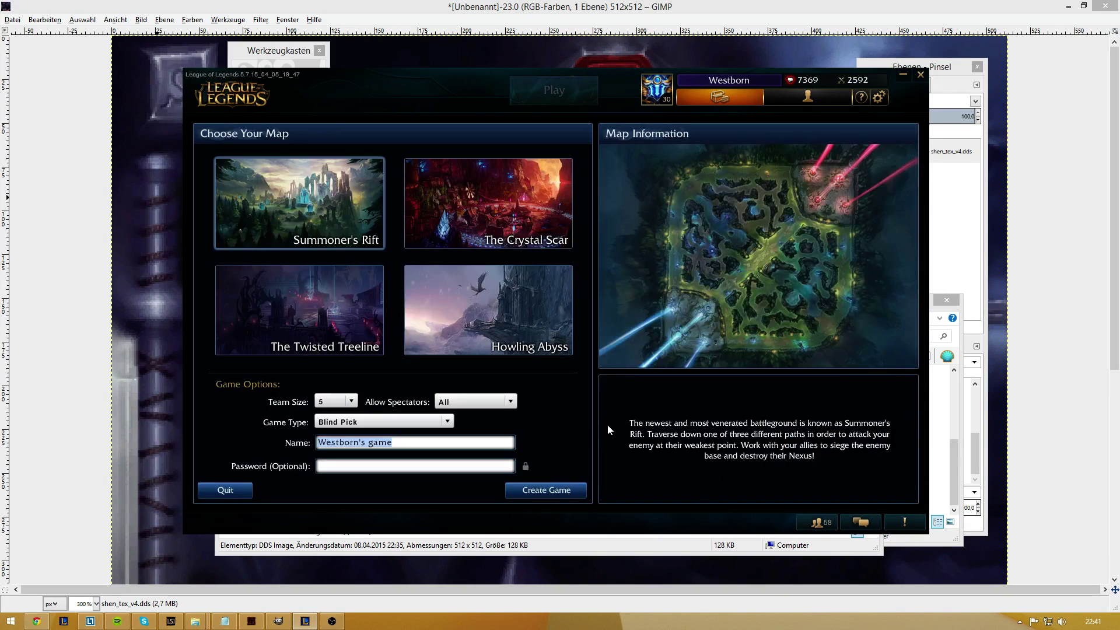
left_click(875, 499)
left_click(532, 353)
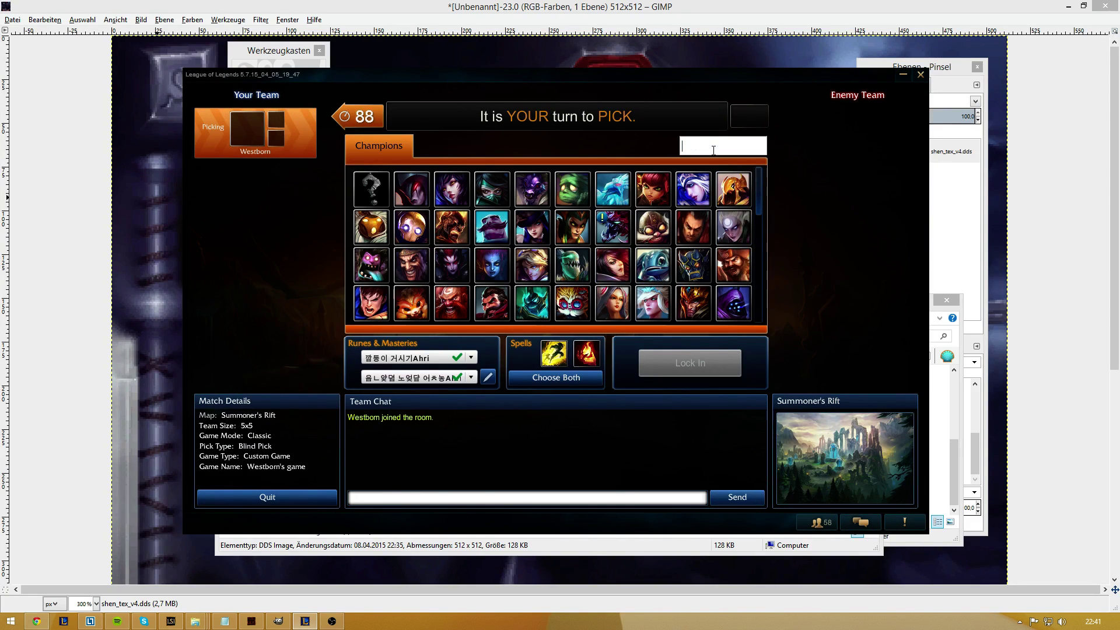
type("shen")
left_click(372, 189)
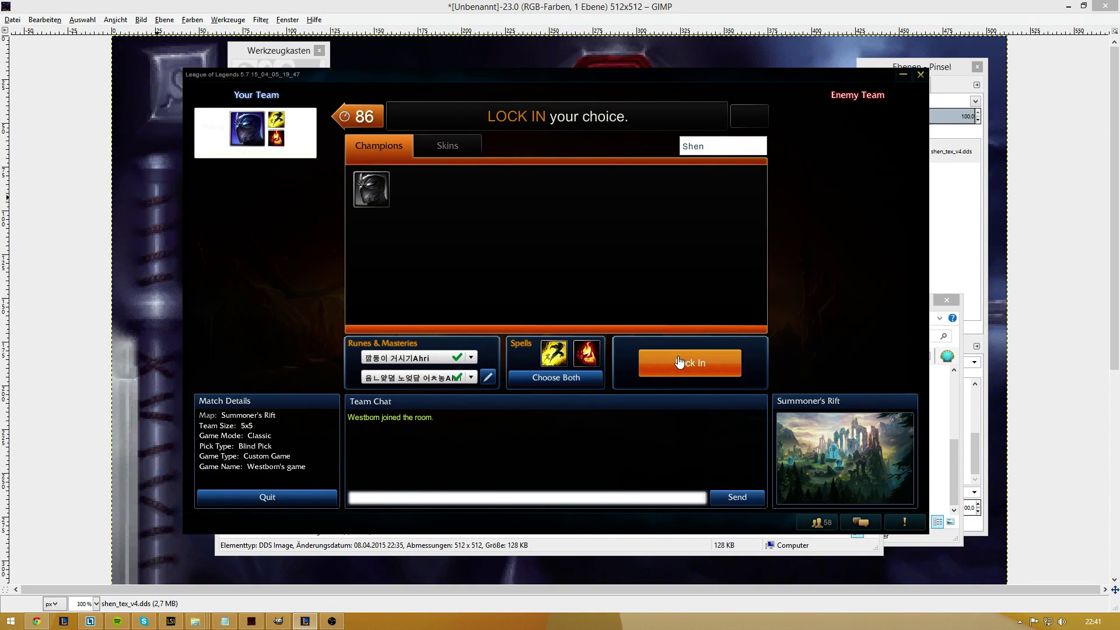
left_click(690, 363)
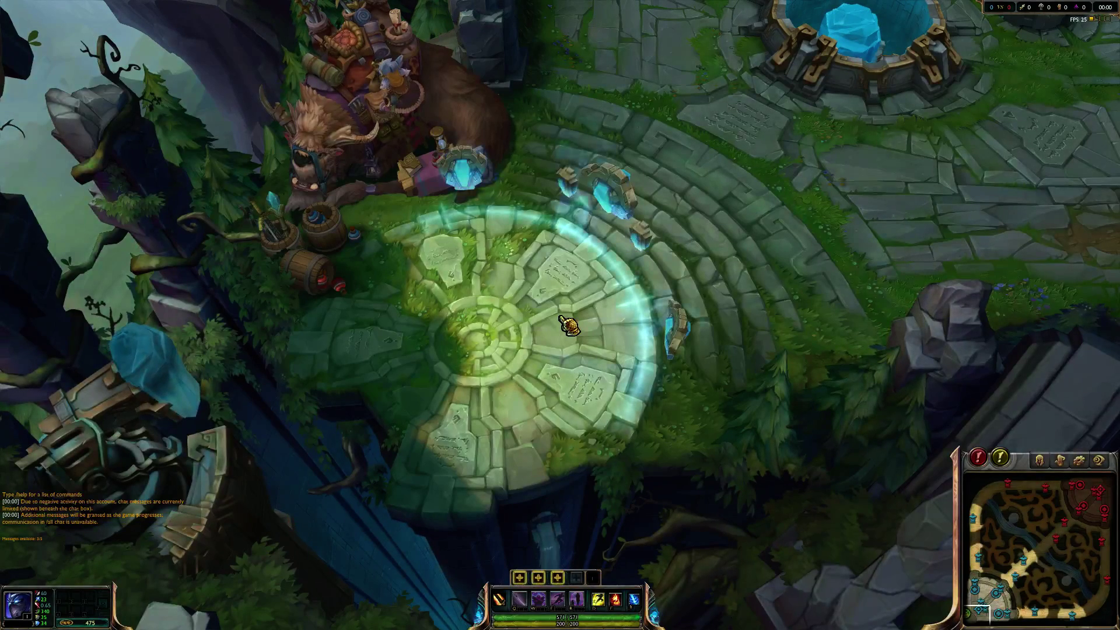
Walk Shen around the spawn plaza and zoom in to view the purple recoloured skin.
right_click(455, 298)
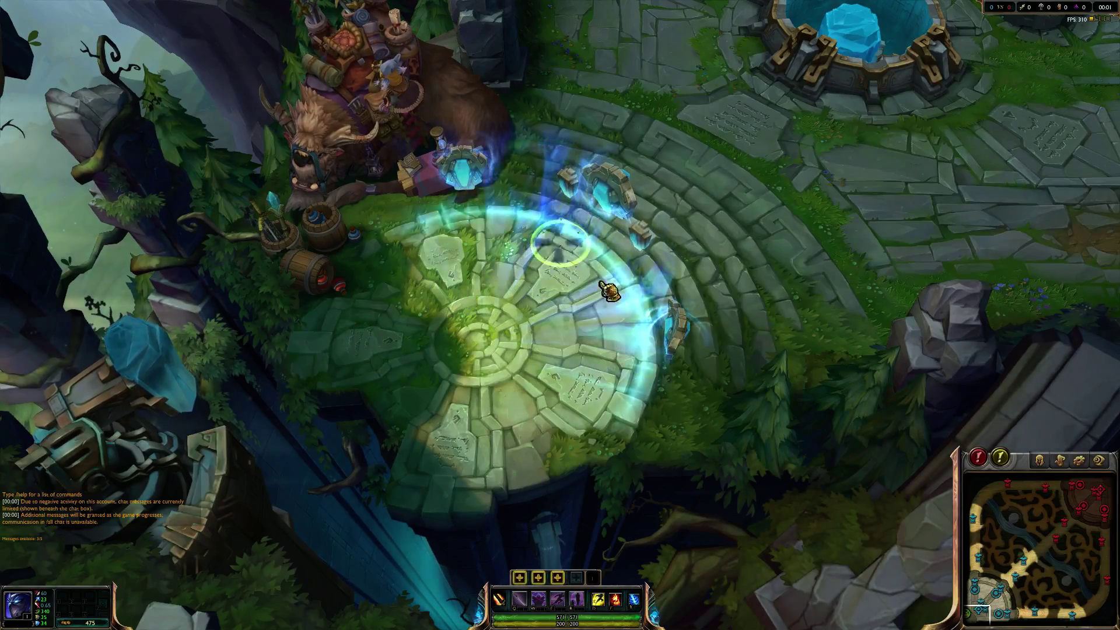
right_click(475, 274)
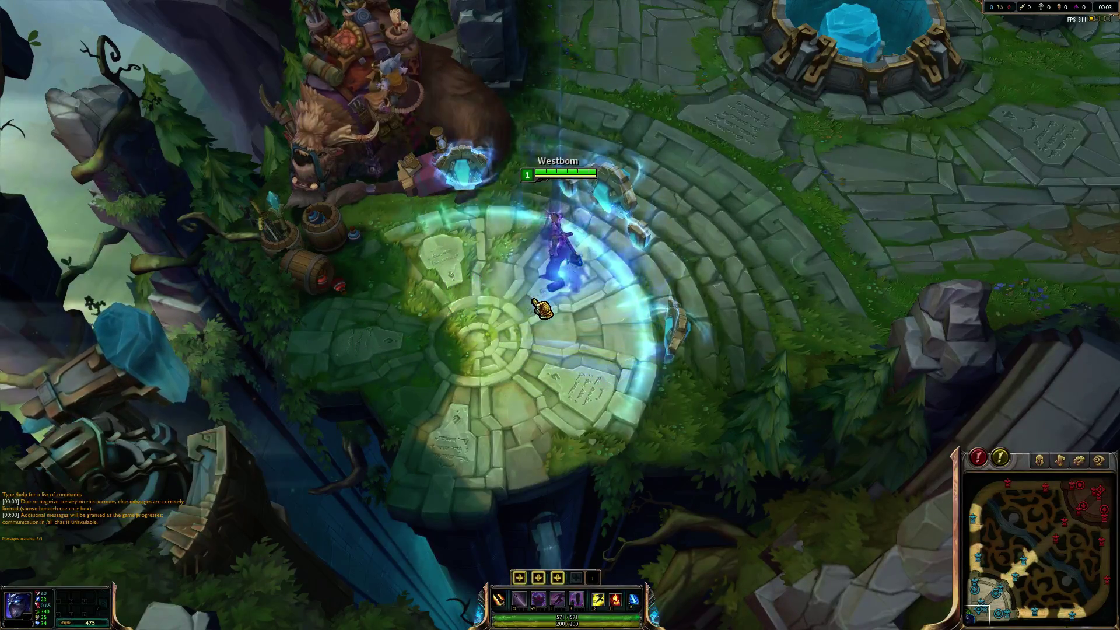
scroll(557, 368, "up", 5)
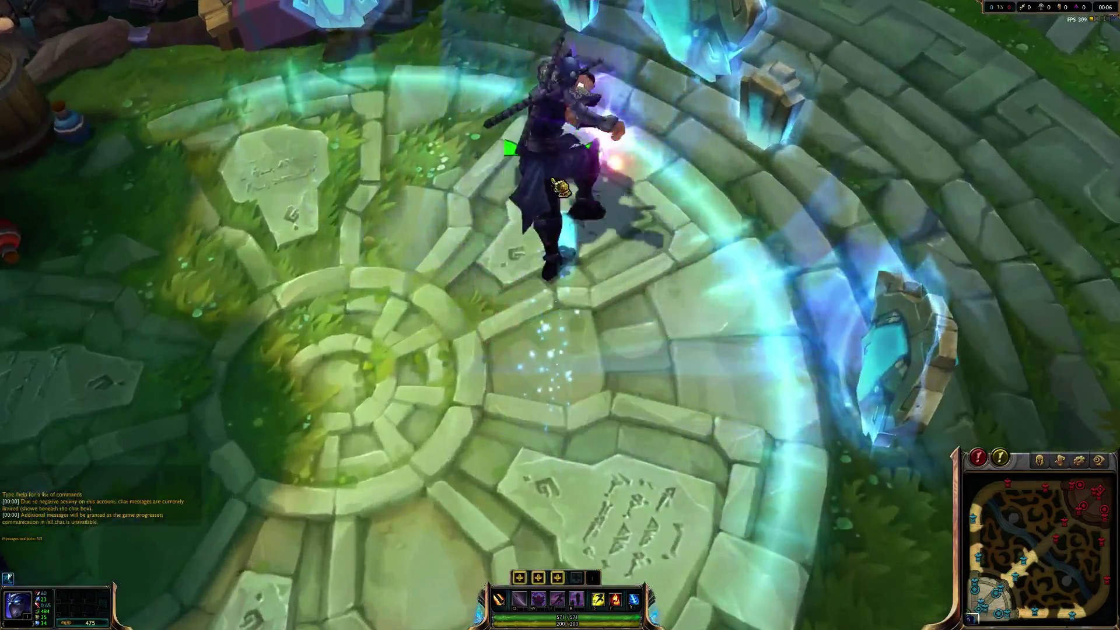
right_click(576, 297)
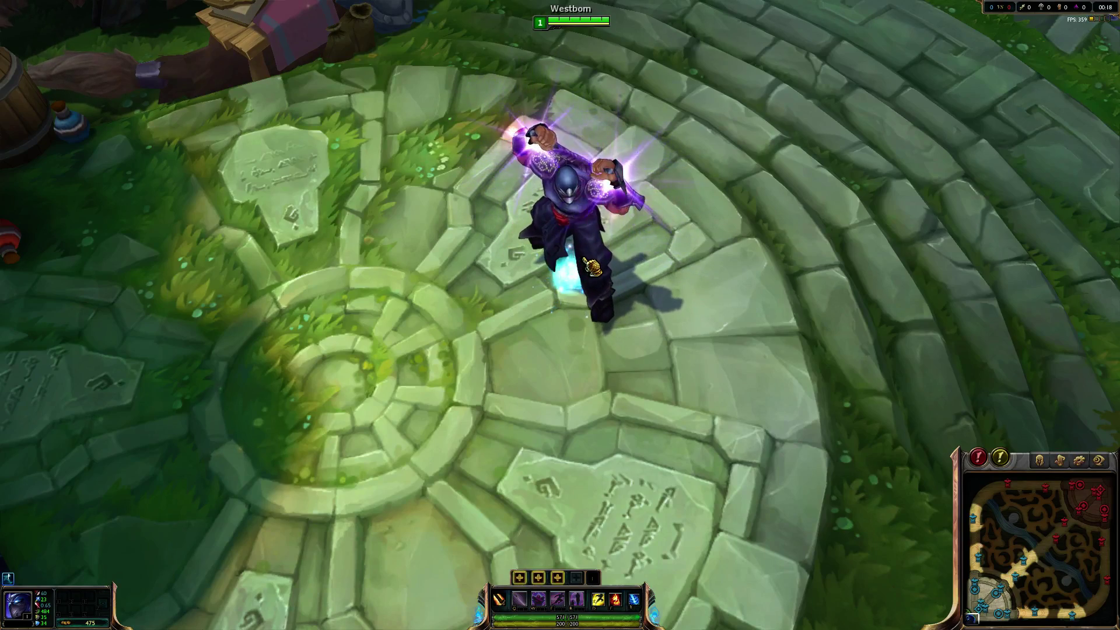
scroll(591, 266, "down", 8)
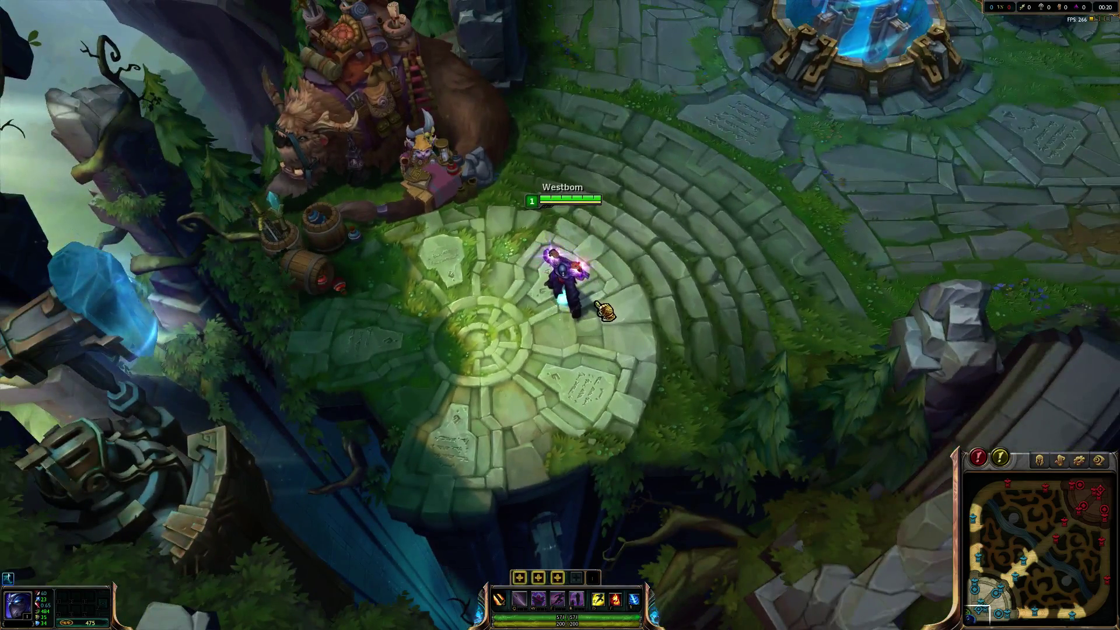
scroll(584, 286, "up", 8)
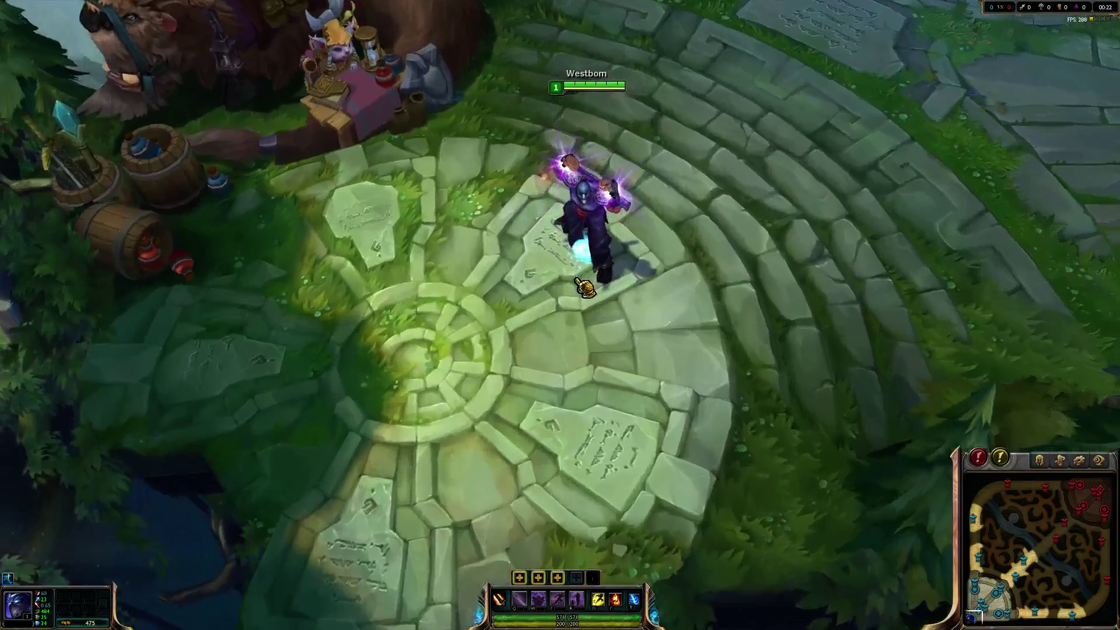
scroll(583, 286, "up", 3)
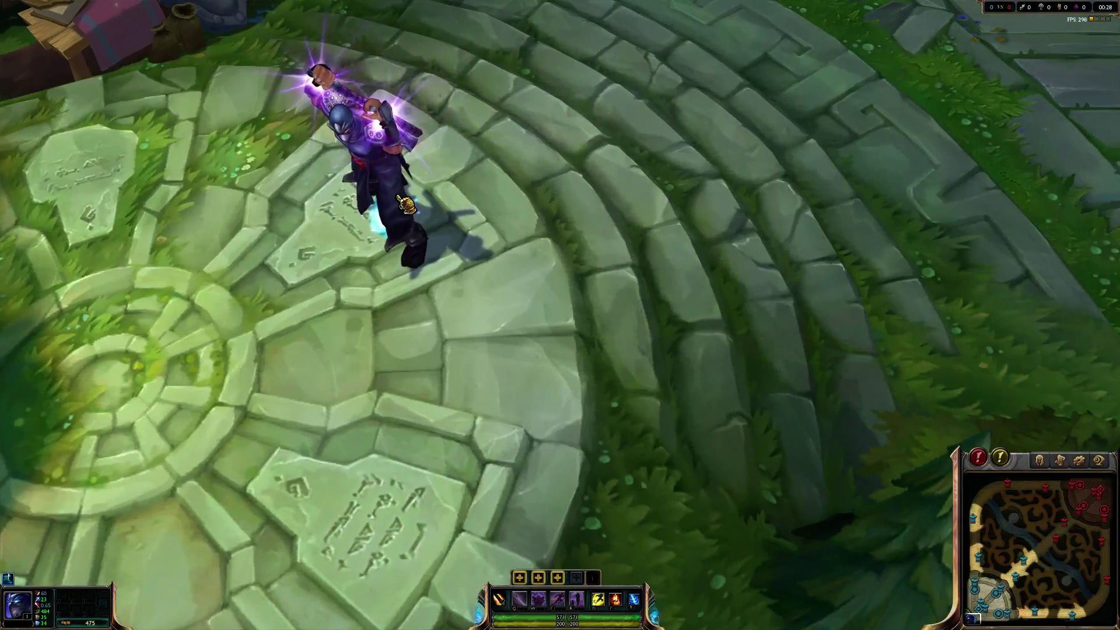
scroll(457, 218, "down", 5)
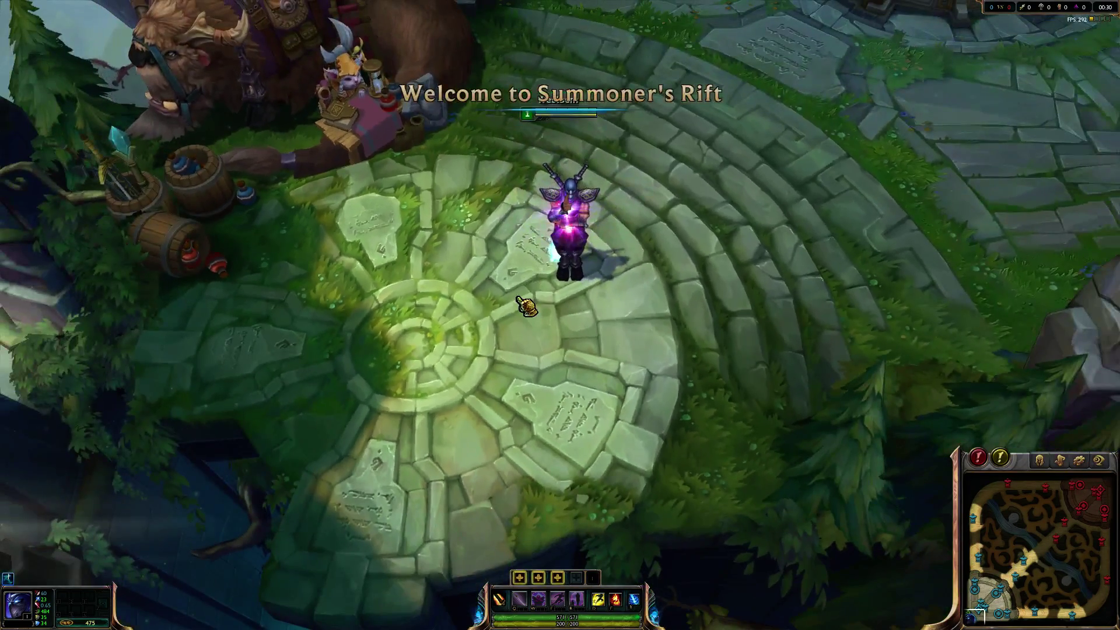